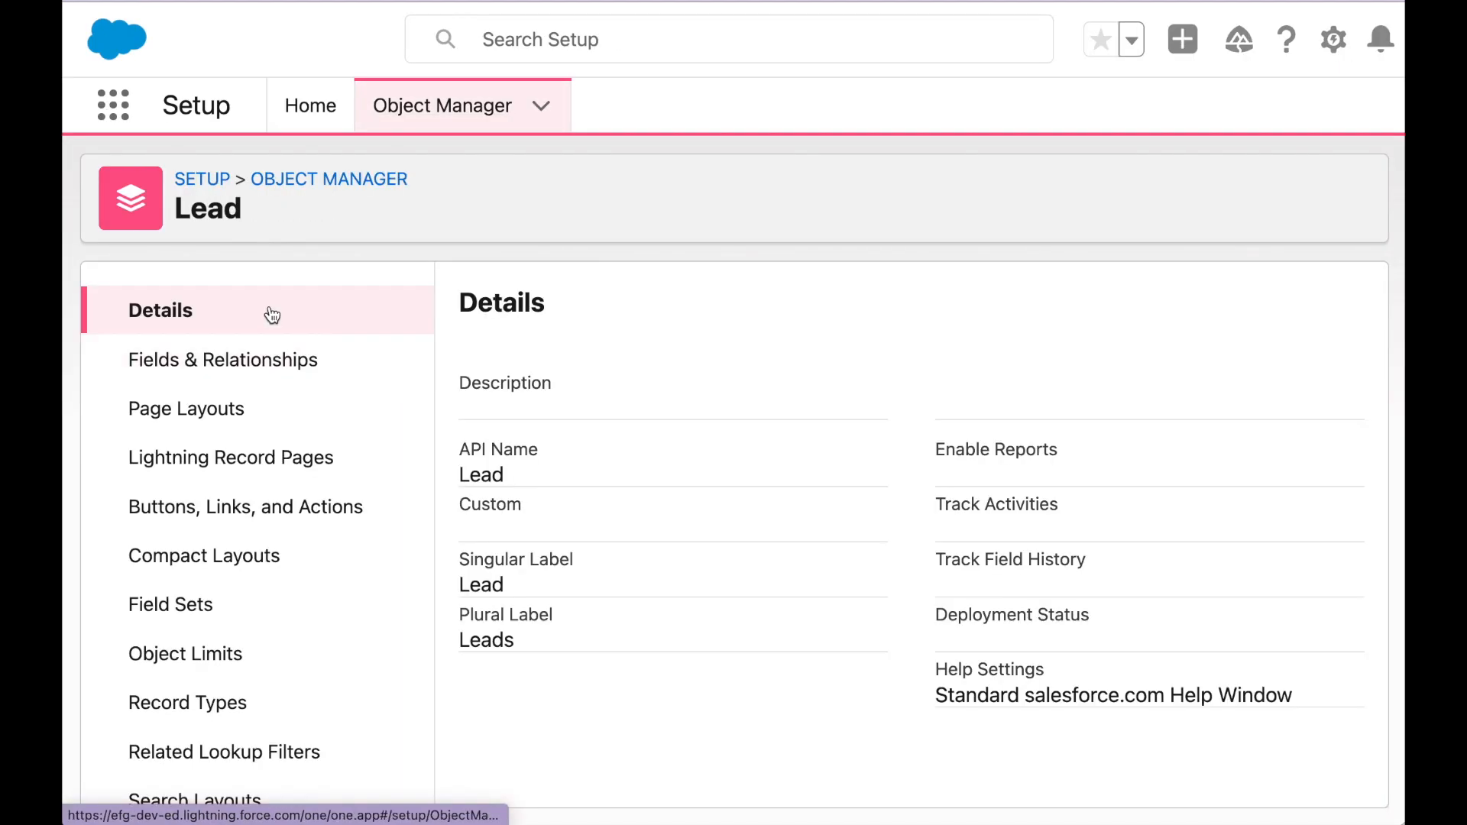
- Start a new Formula custom field on the Lead object
click(264, 360)
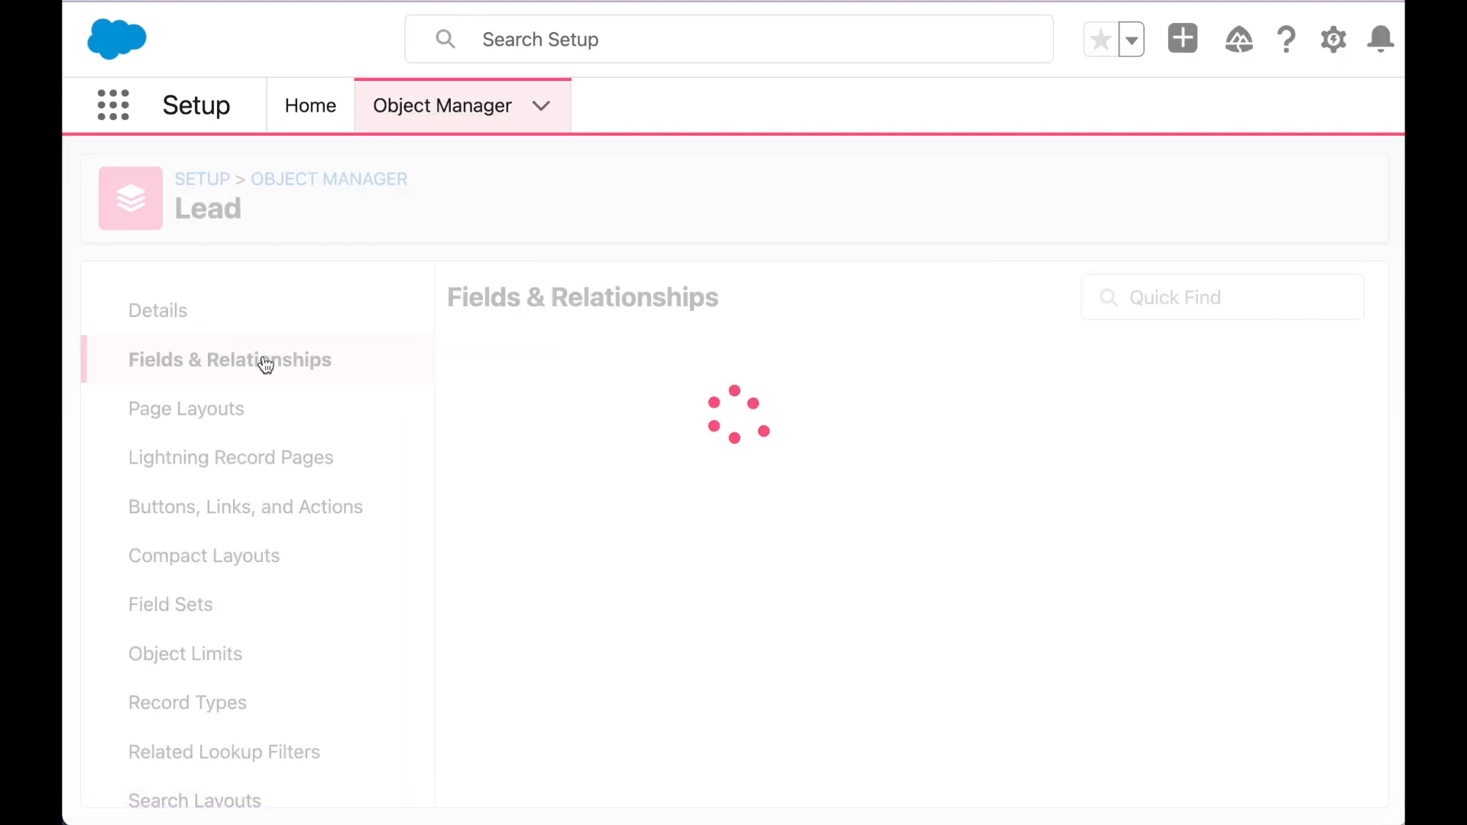
click(775, 305)
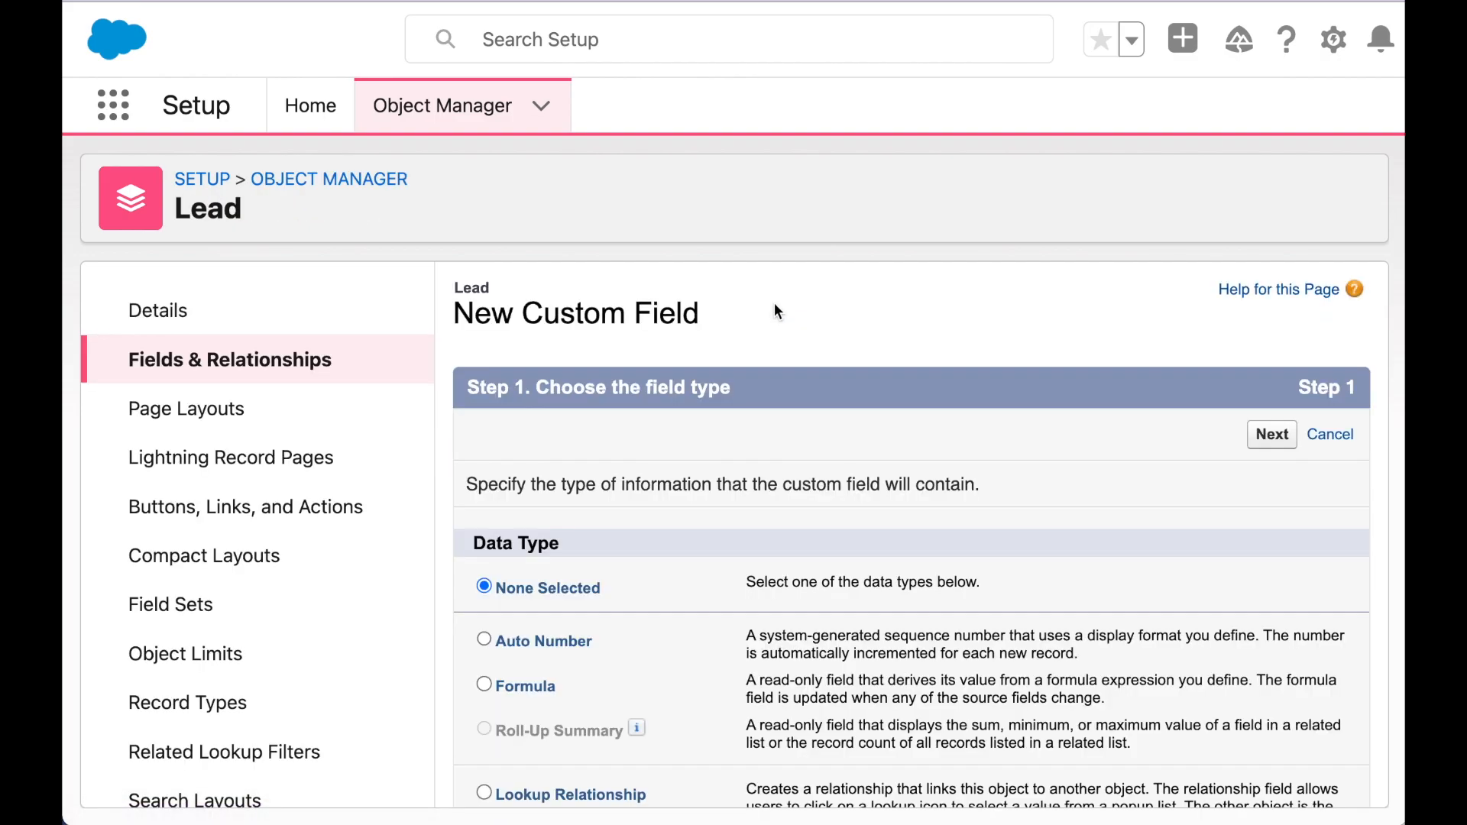
scroll(611, 464, down, 3)
click(524, 522)
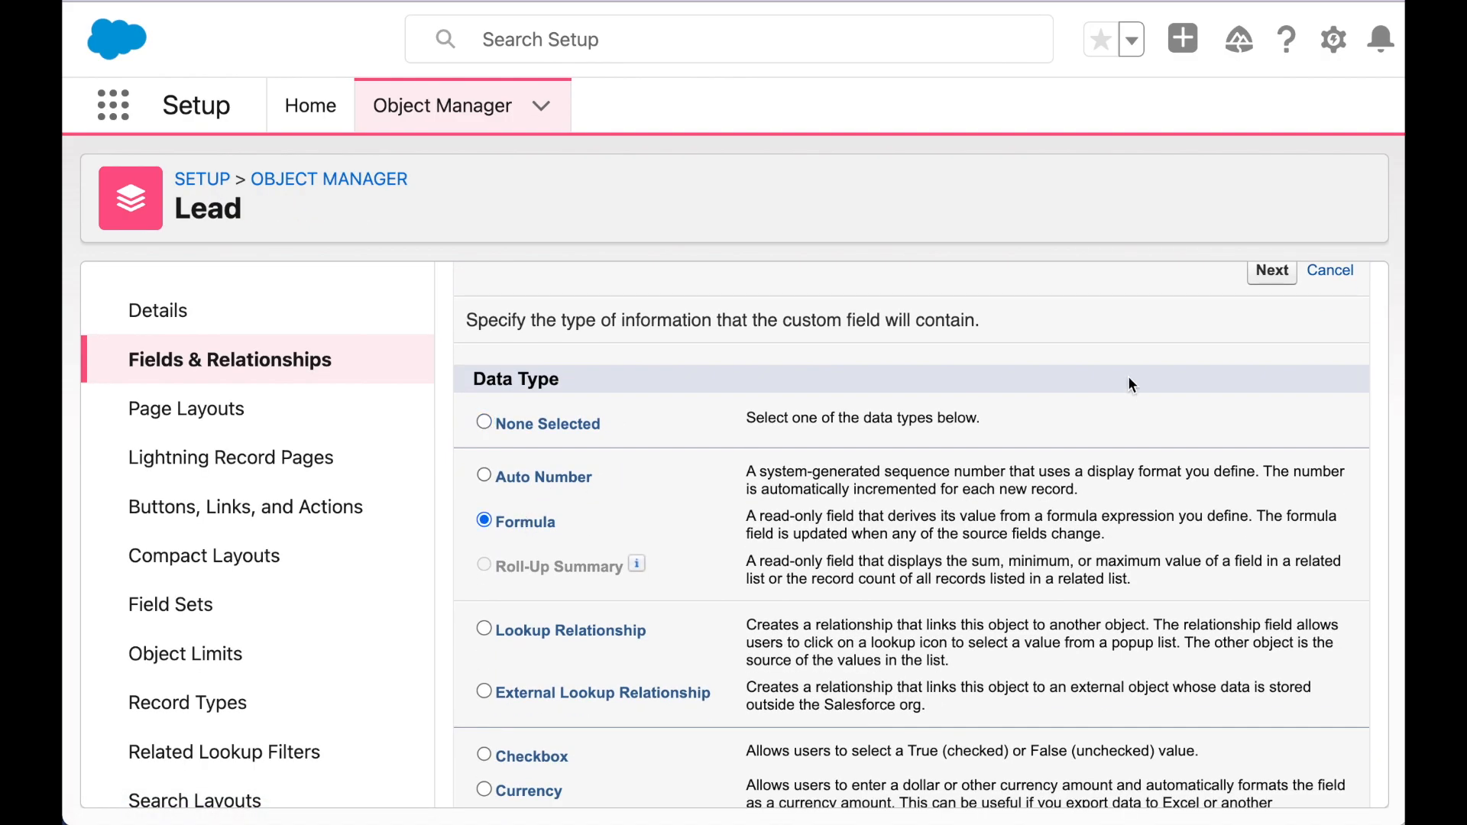
scroll(1128, 376, up, 3)
click(1262, 443)
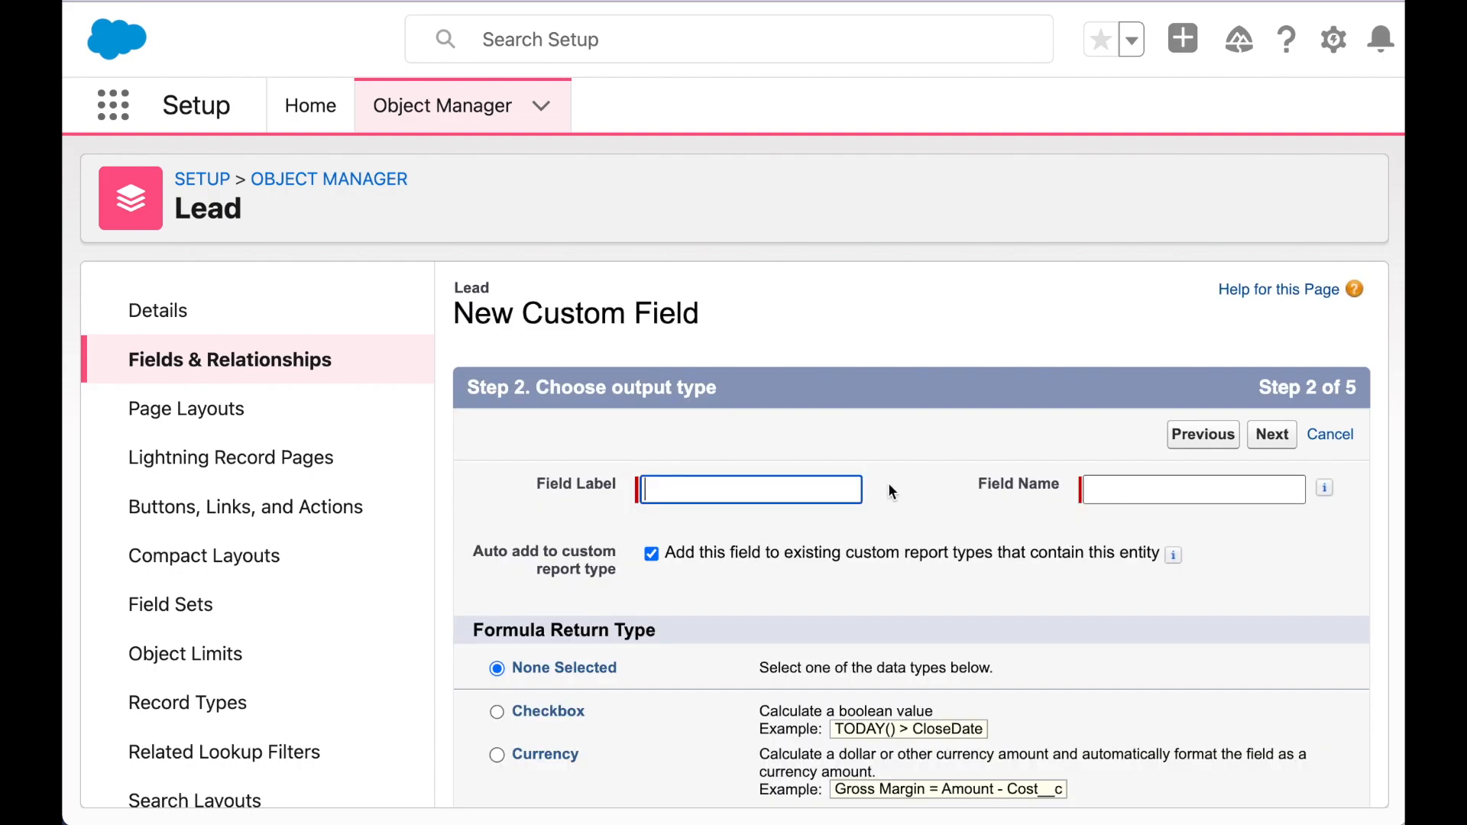
- Label the field 'Day of Week' with a Text return type and continue to formula entry
text(Day of Week)
key(Tab)
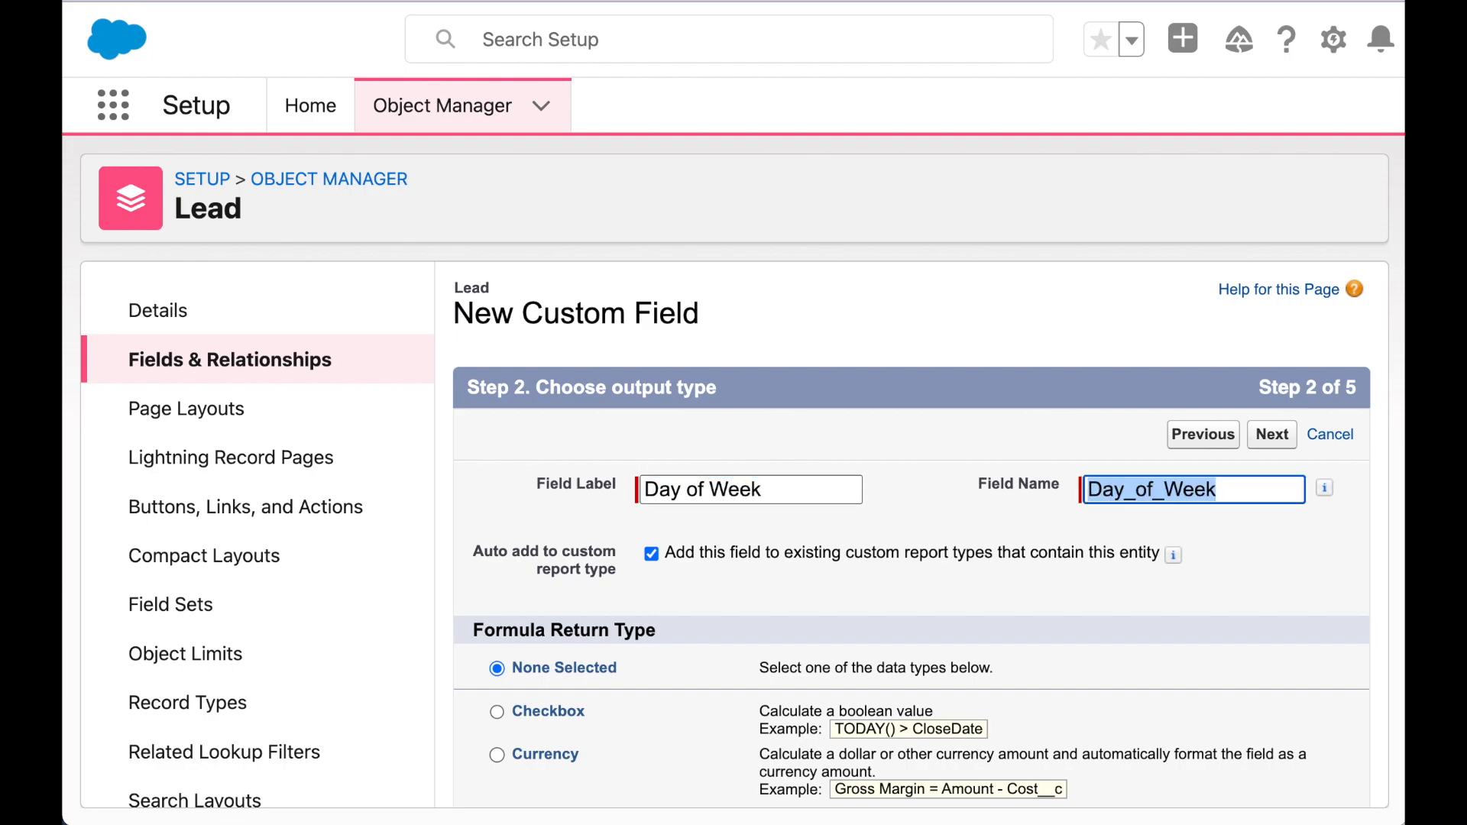
scroll(888, 483, down, 5)
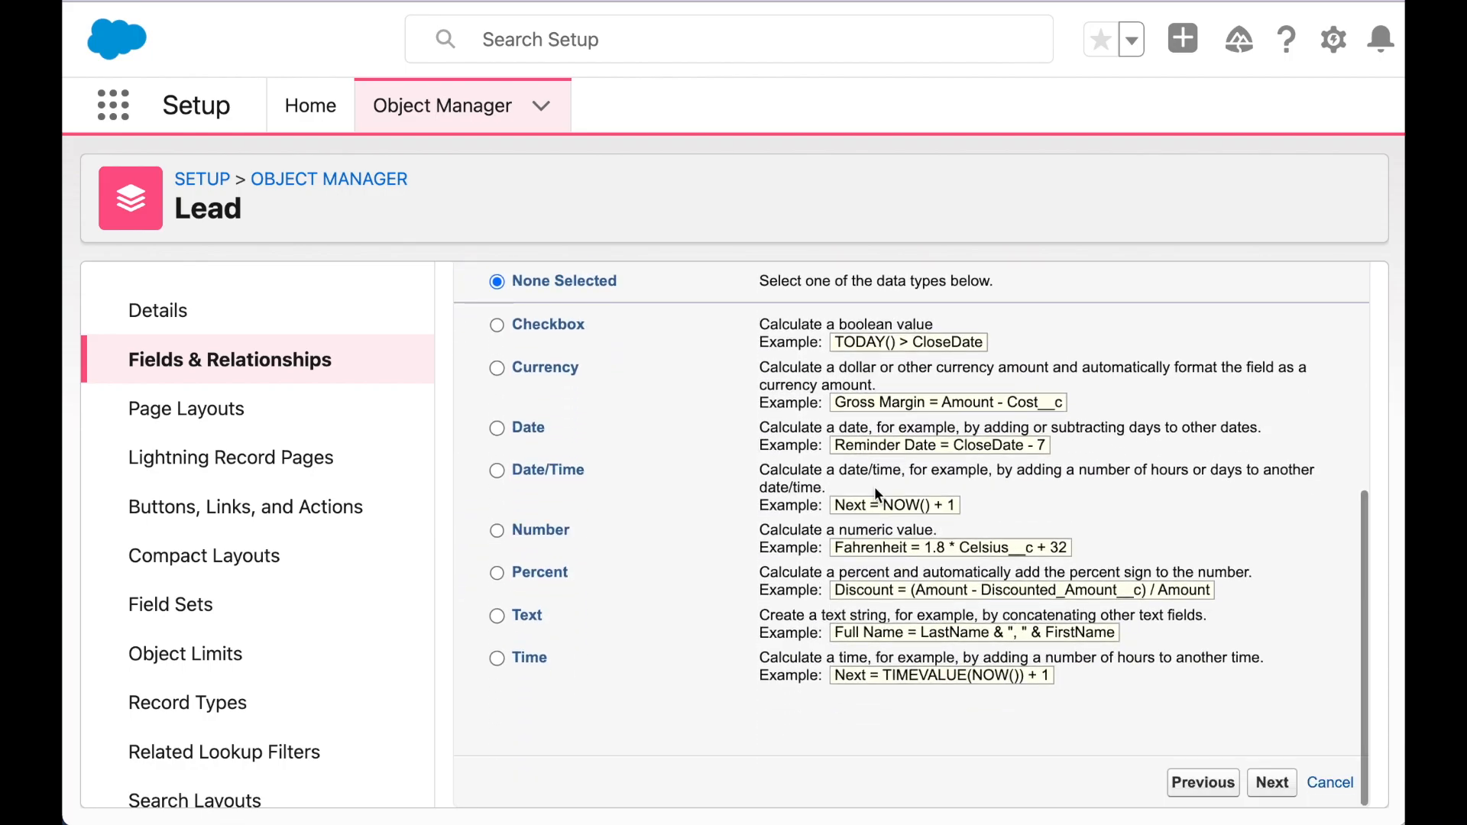
click(524, 620)
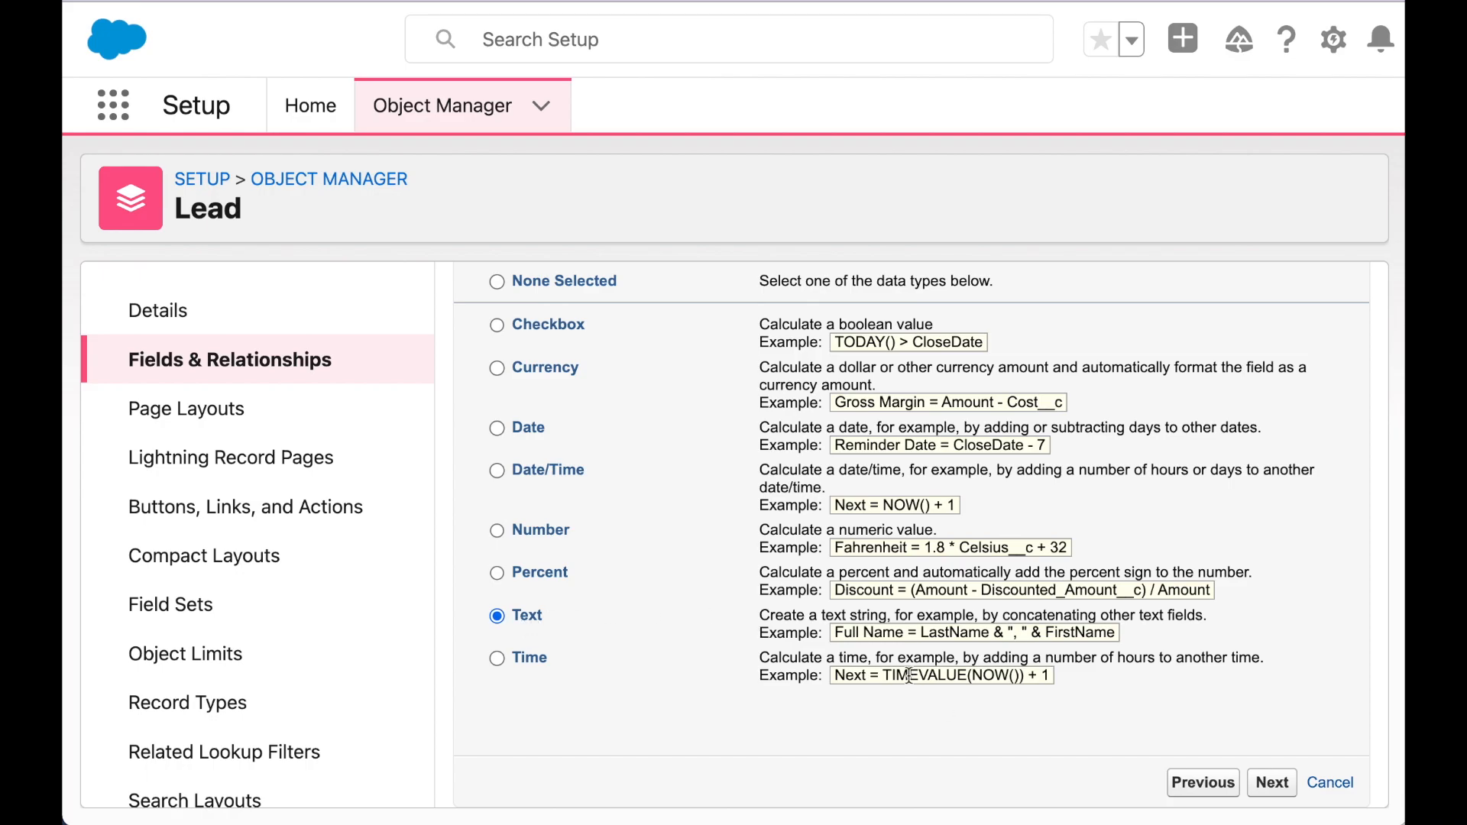
click(1270, 780)
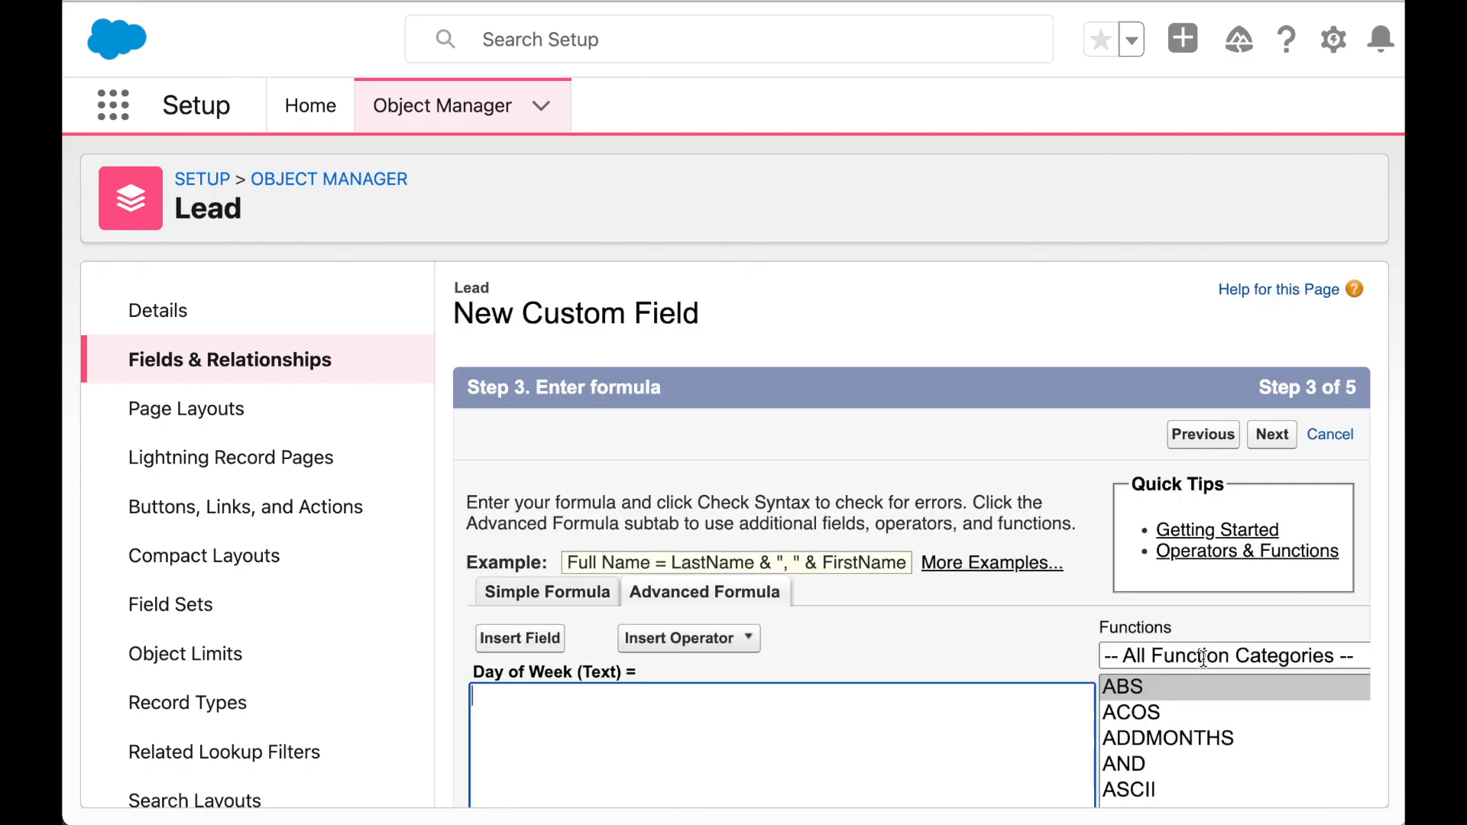
- Insert the Date__c field into the formula followed by '- DATE(1900,1,1)'
scroll(1025, 625, down, 5)
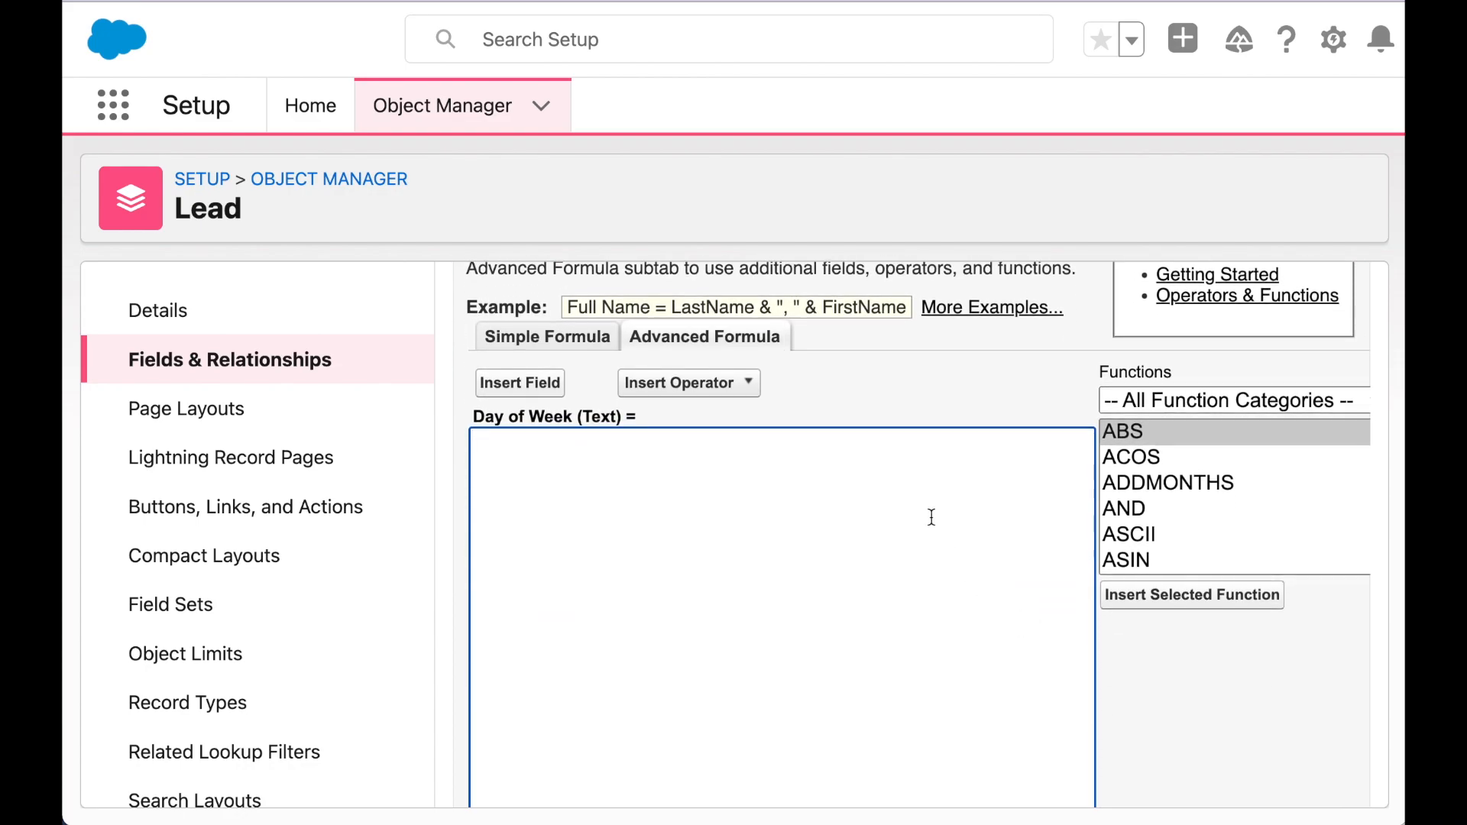
click(542, 385)
scroll(919, 561, down, 3)
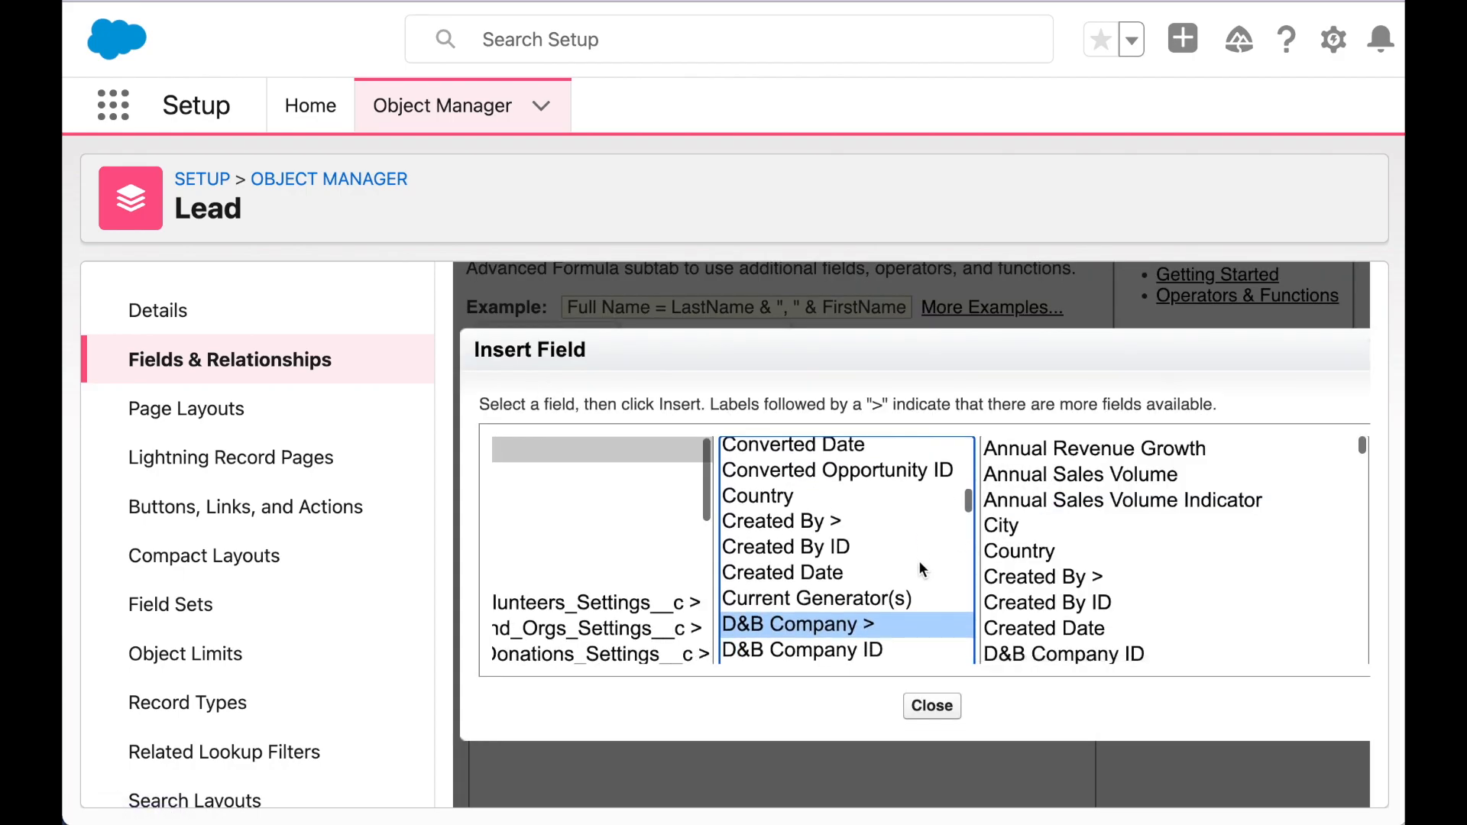
click(779, 580)
click(1288, 602)
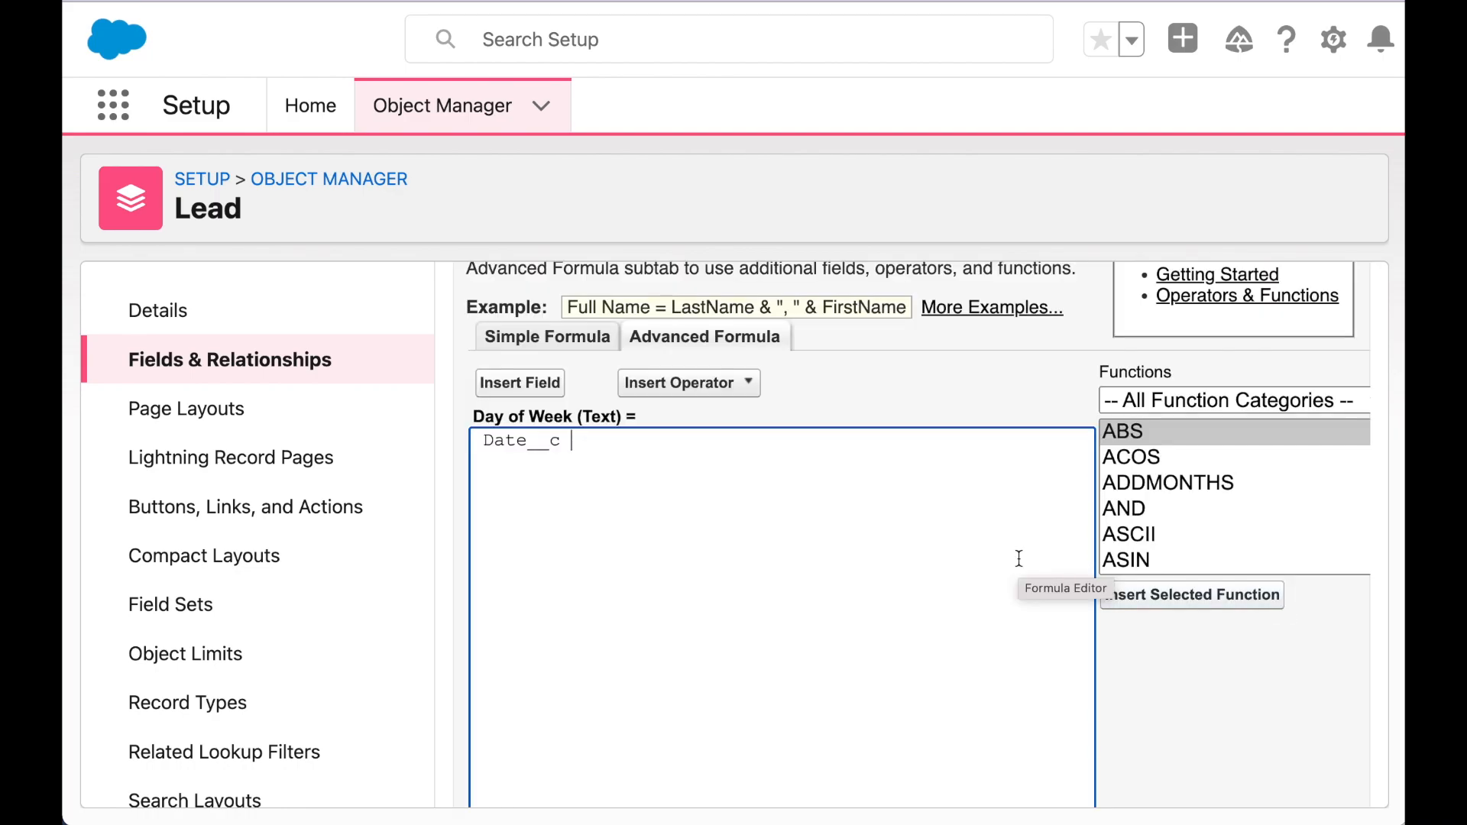
text(0)
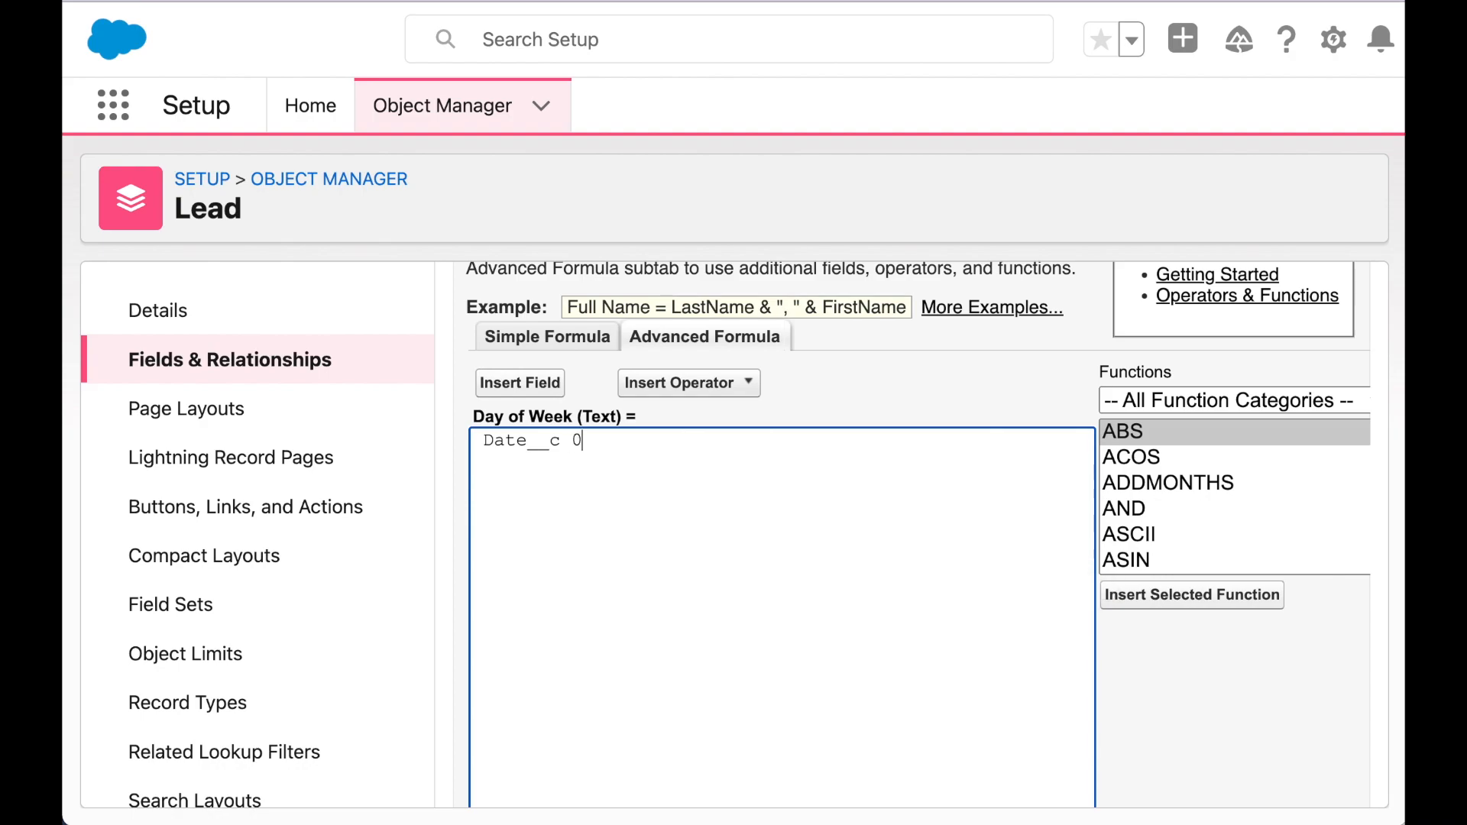
key(BackSpace)
text(- DATE(1900,1,1))
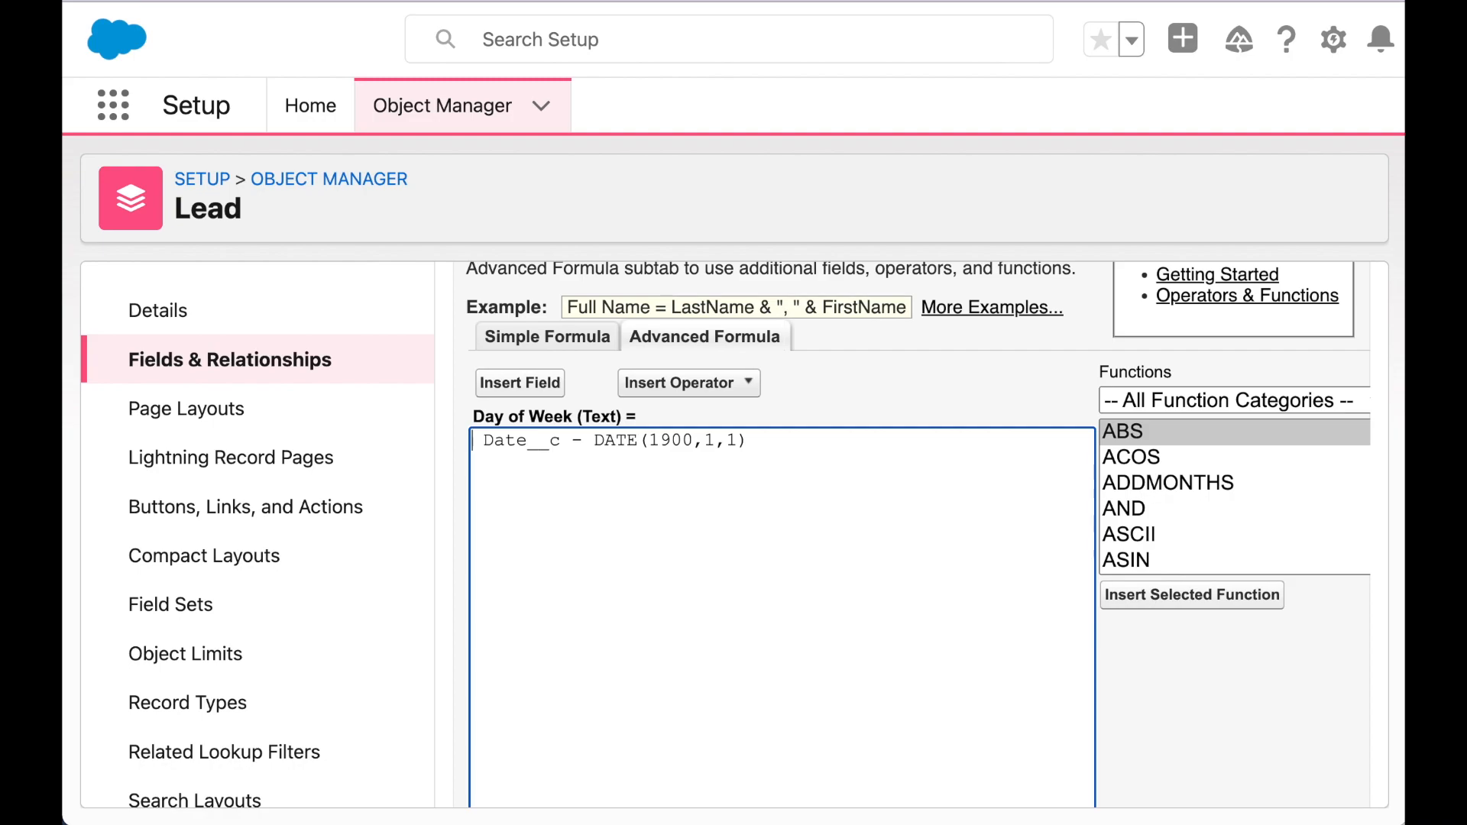
- Wrap the expression in MOD(...,7) and add an empty line above it
text(MOD)
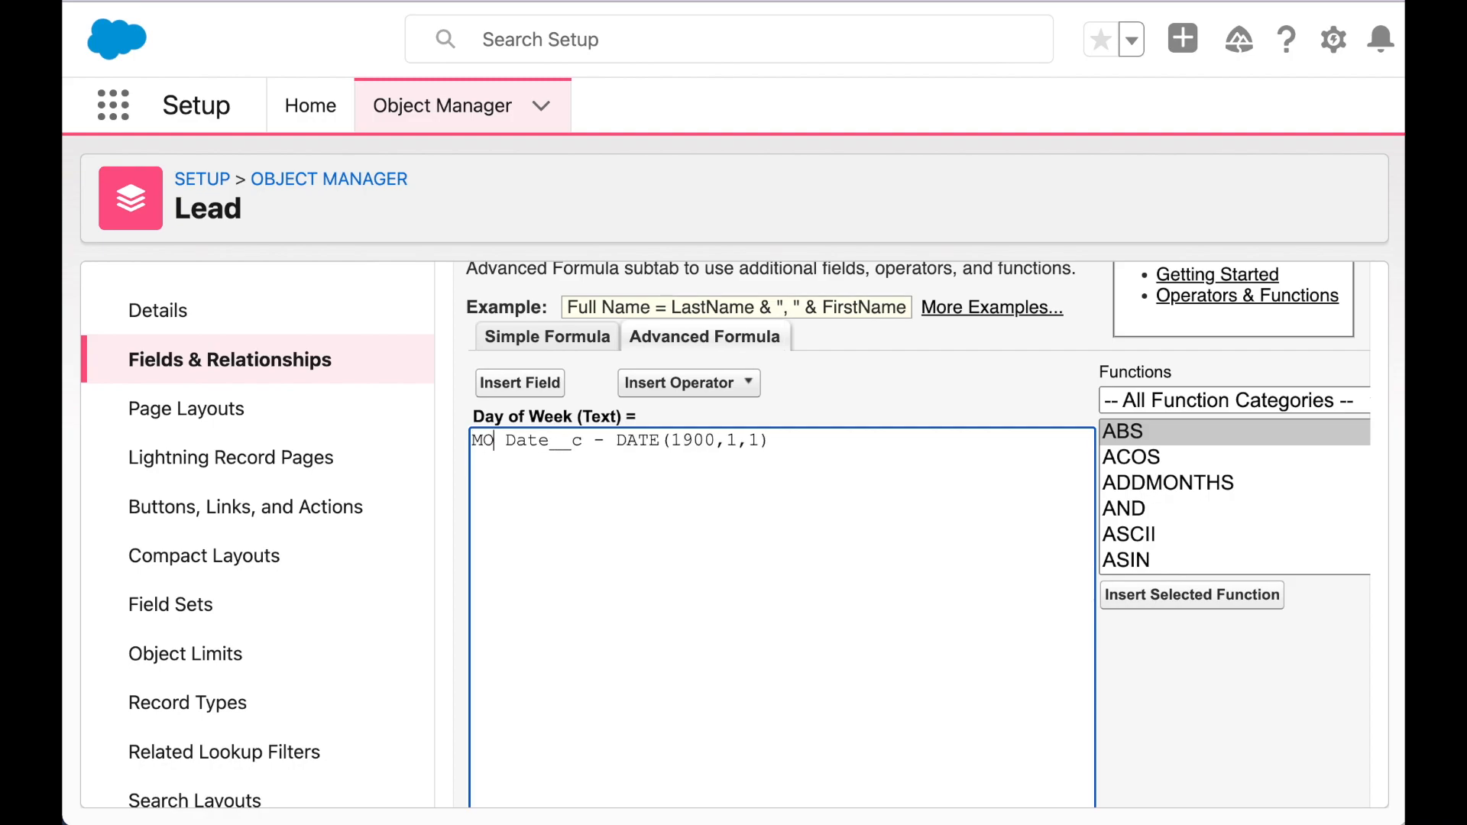
text(()
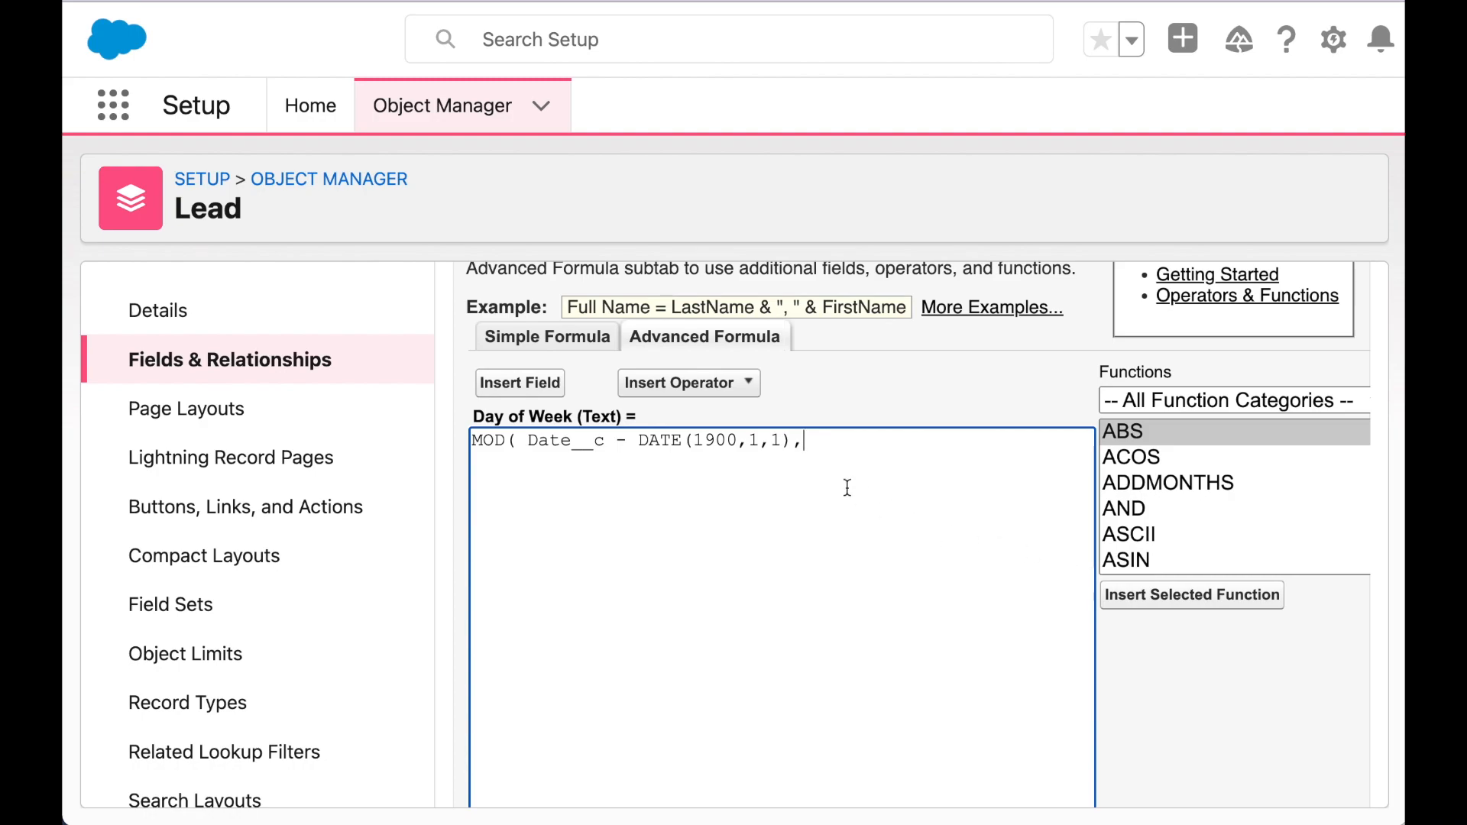
click(829, 445)
text(7)
key(super+plus)
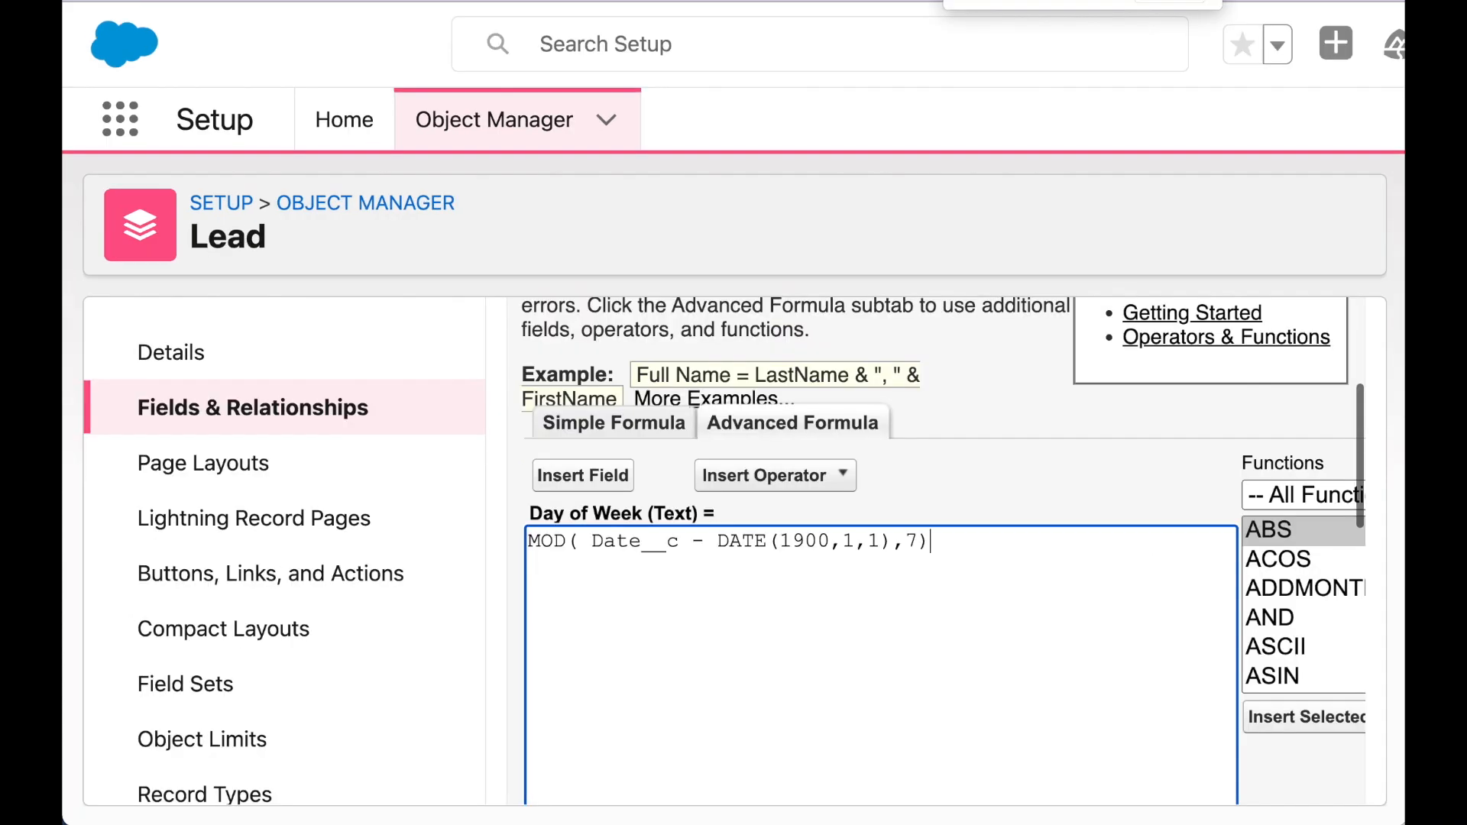
key(super+plus)
scroll(779, 628, down, 5)
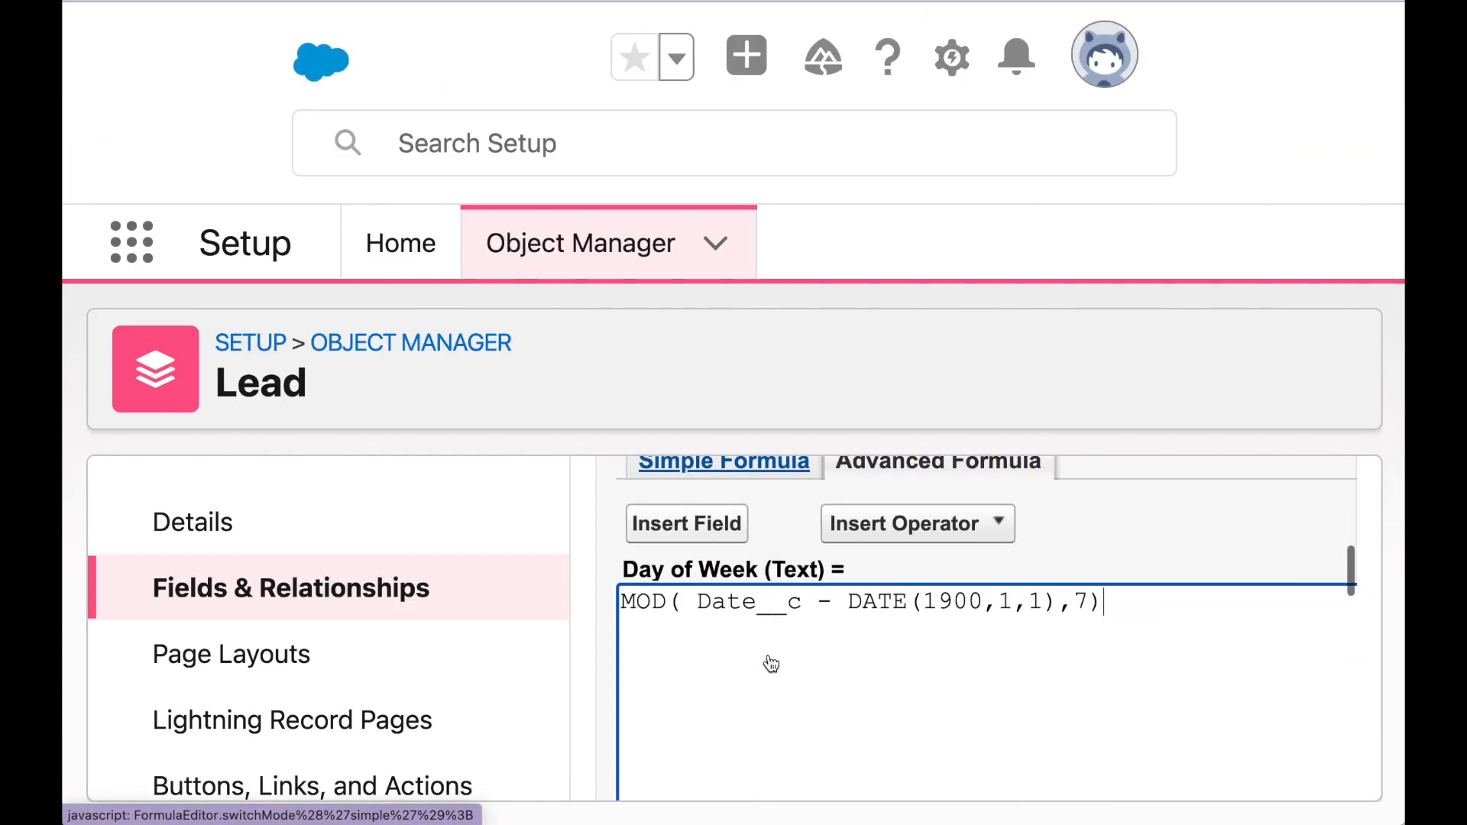
key(super+minus)
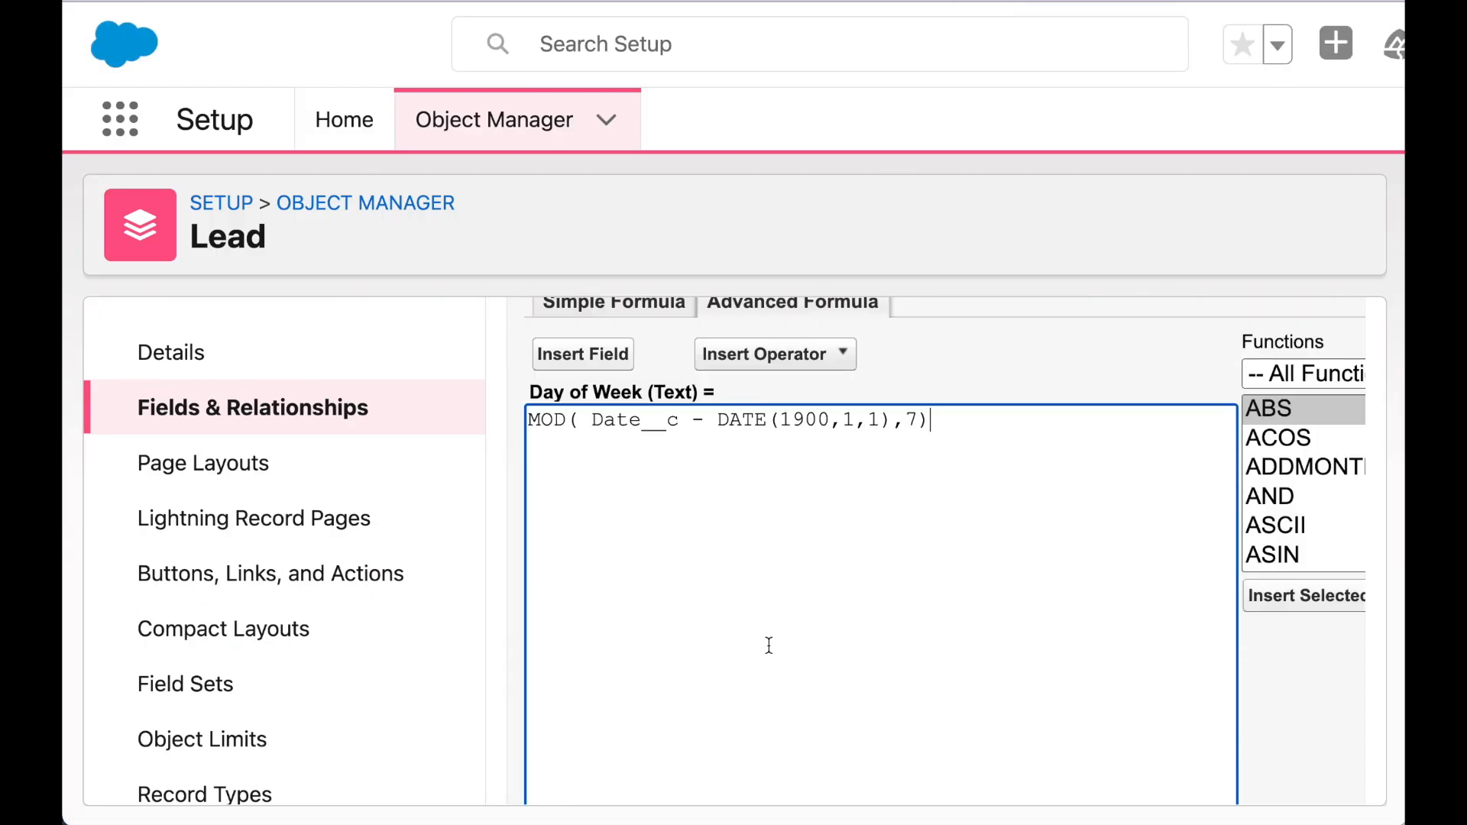
key(super+Up)
key(Return)
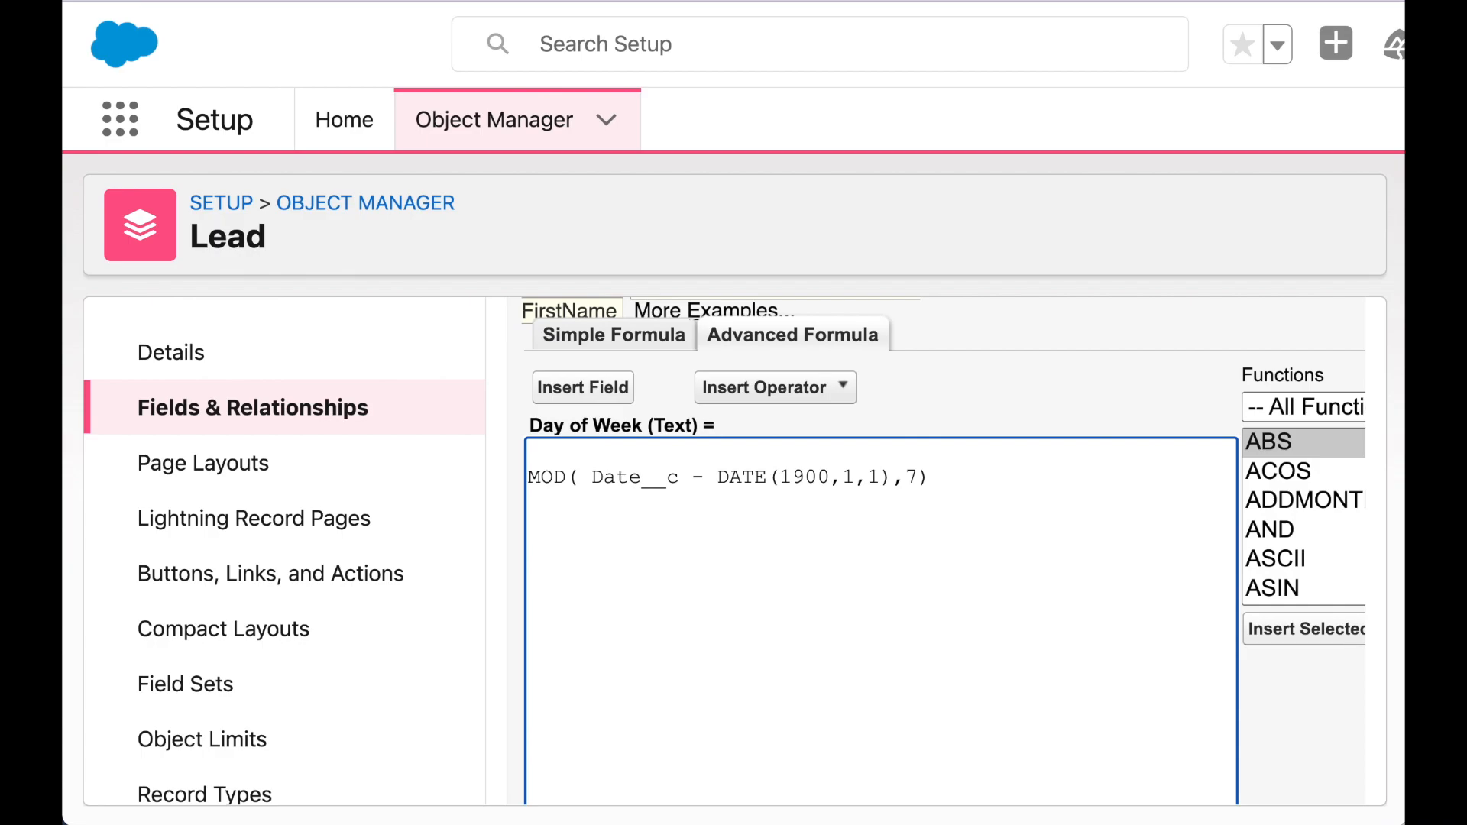
- Wrap the MOD expression in CASE with 0 "Monday", 1 "Tuesday", 2 "Wednesday" lines
text(CASE()
click(1035, 482)
text(,)
key(Return)
key(Return)
text(0,"Monday",)
key(Return)
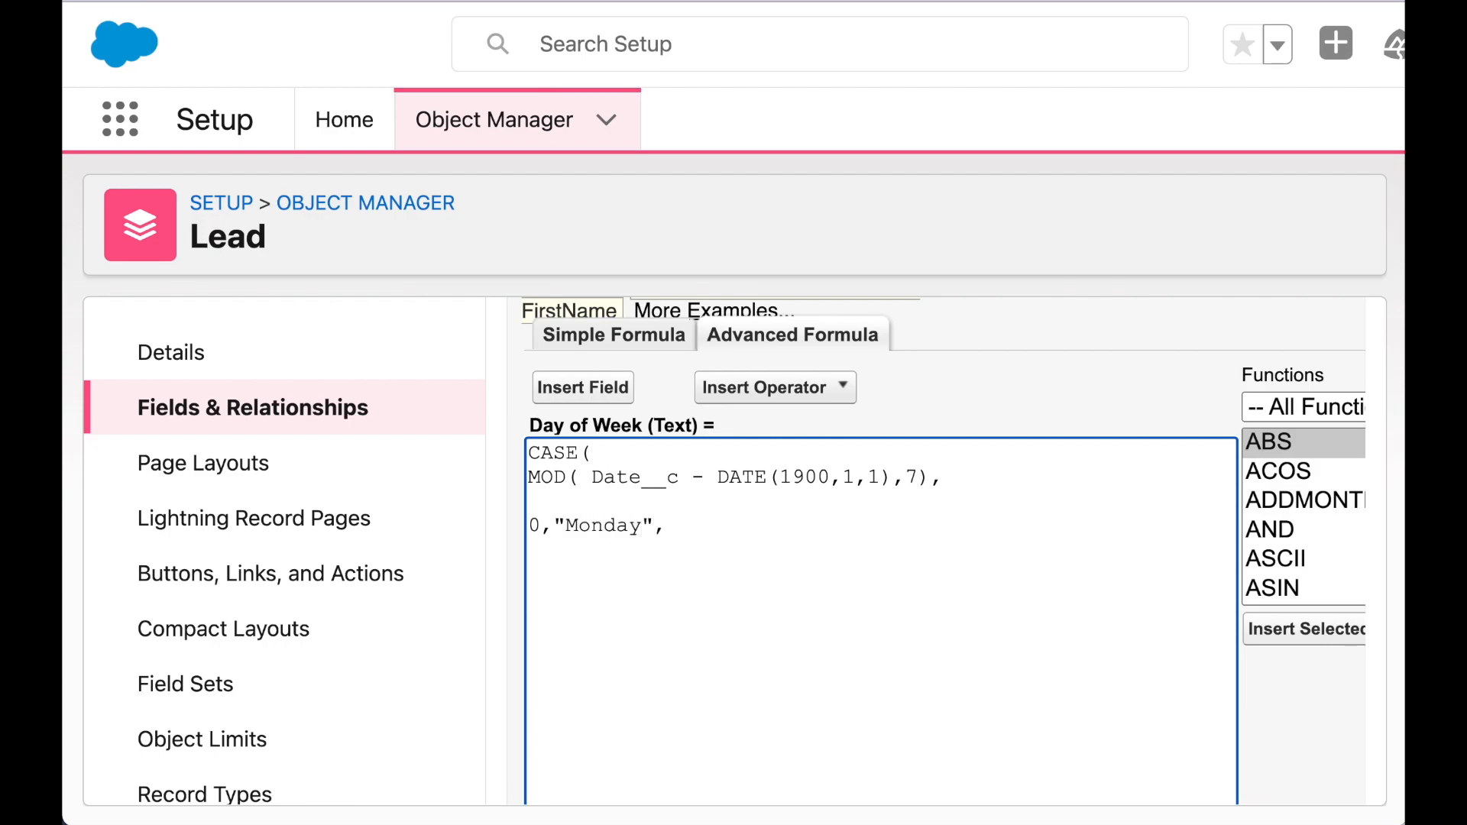
text(1, "Tuesday")
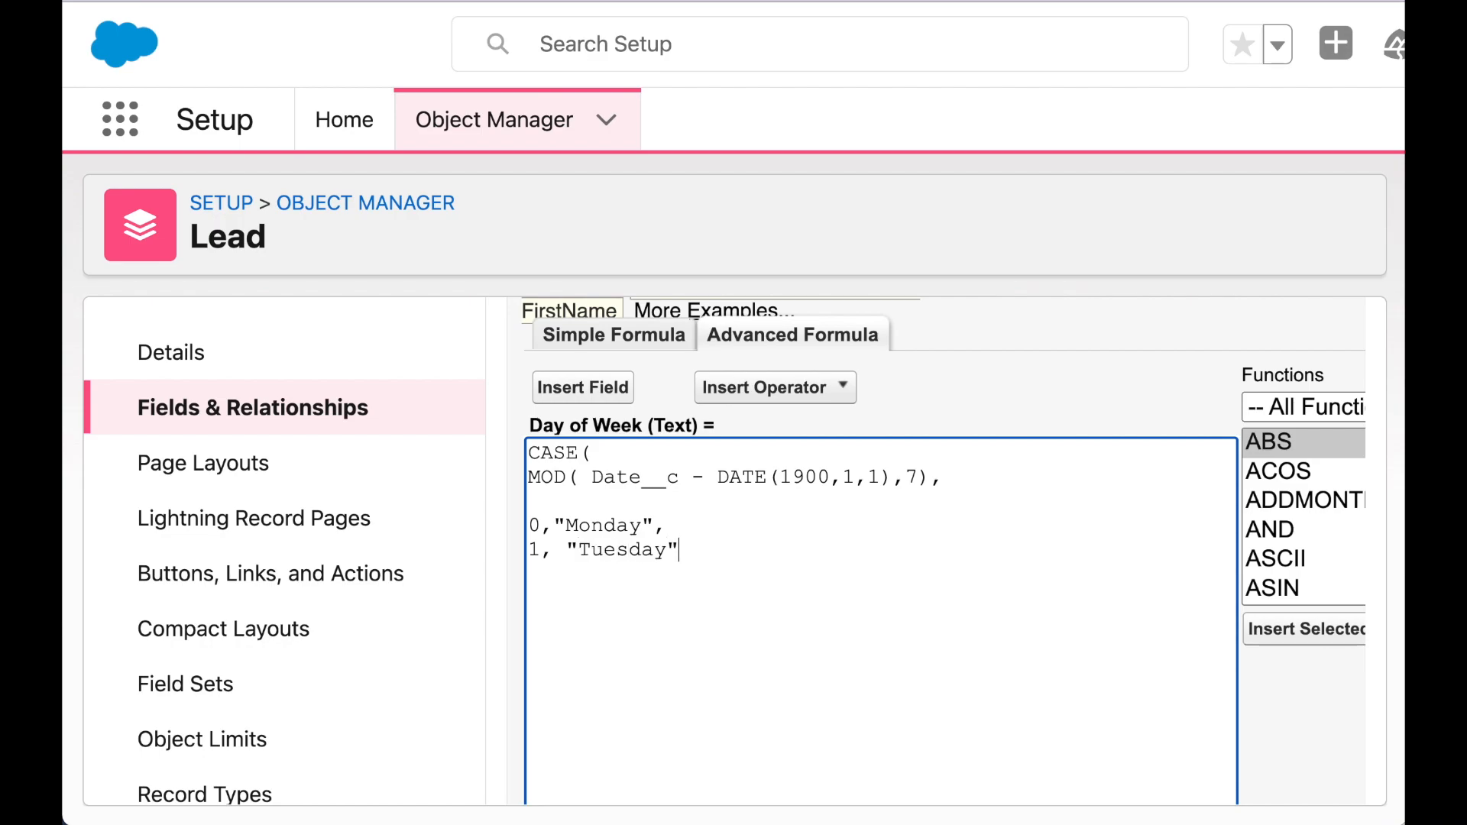
text(,)
key(Return)
text(2,"Wednesday",)
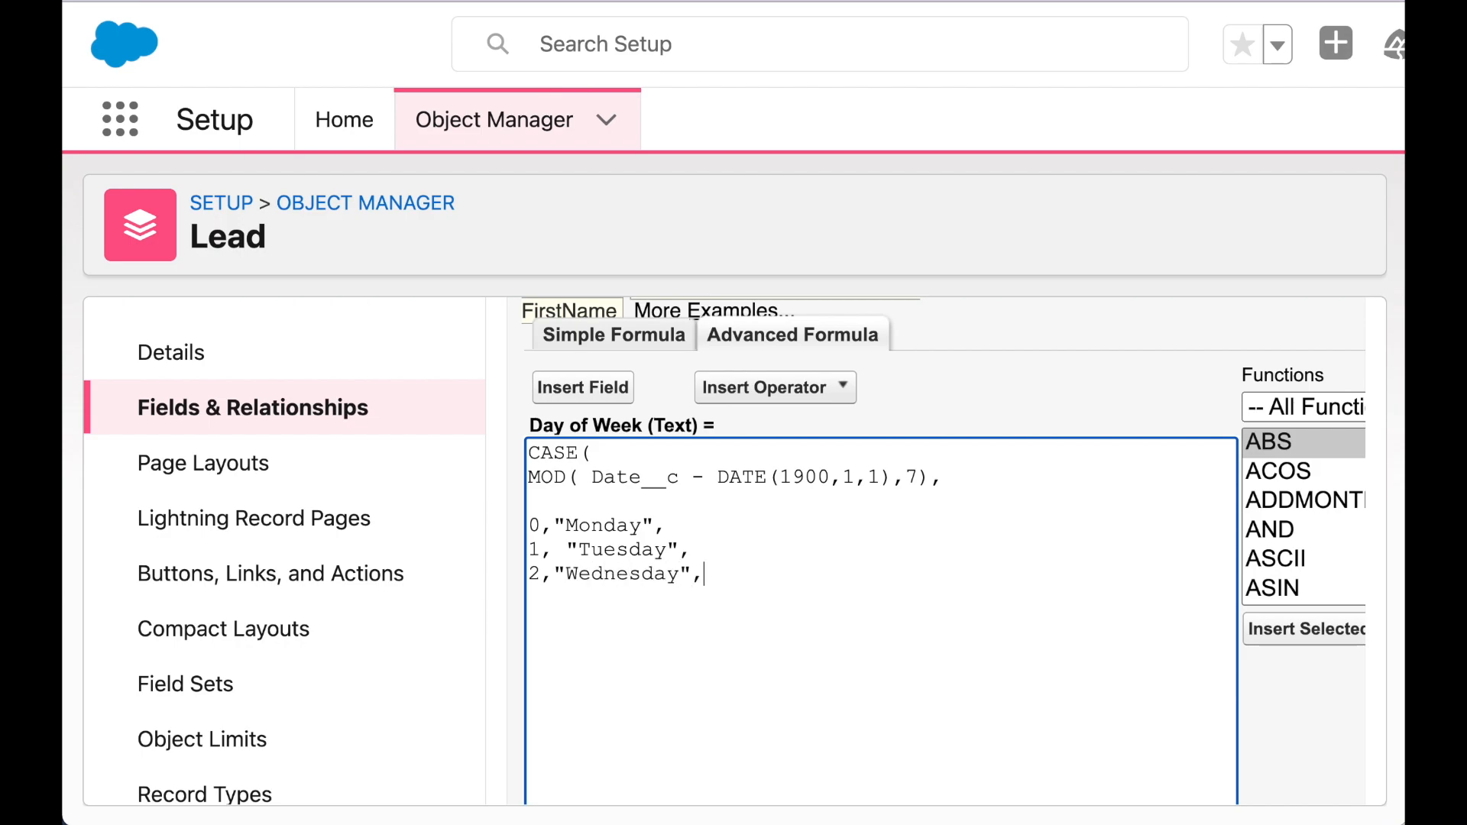
- Fix the Tuesday line spacing and add Thursday through Sunday cases (3–6) with a "" default
click(564, 546)
key(BackSpace)
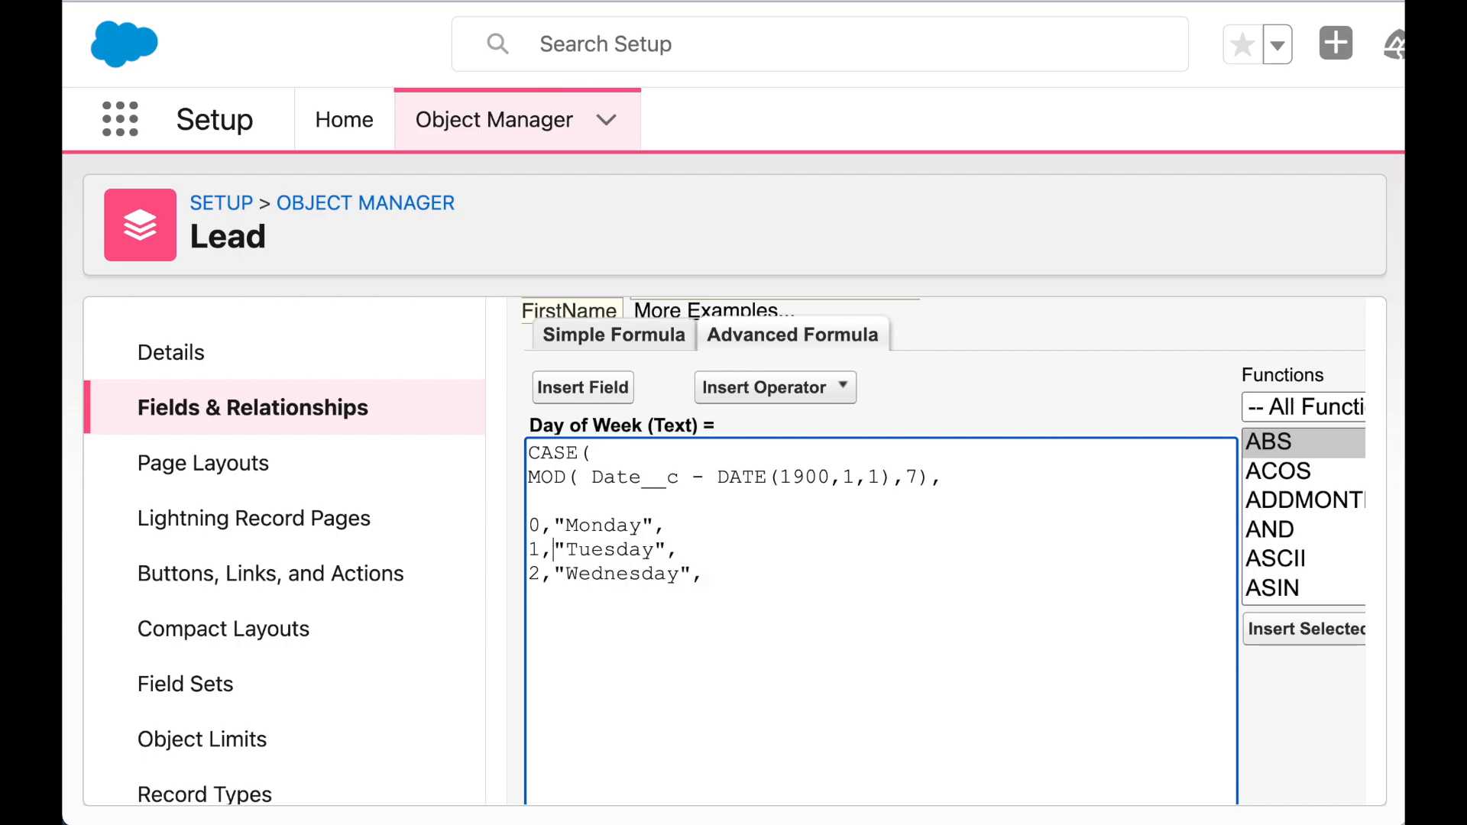
click(706, 581)
key(Return)
text(3,"Thursday",)
key(Return)
text(4,"Frid)
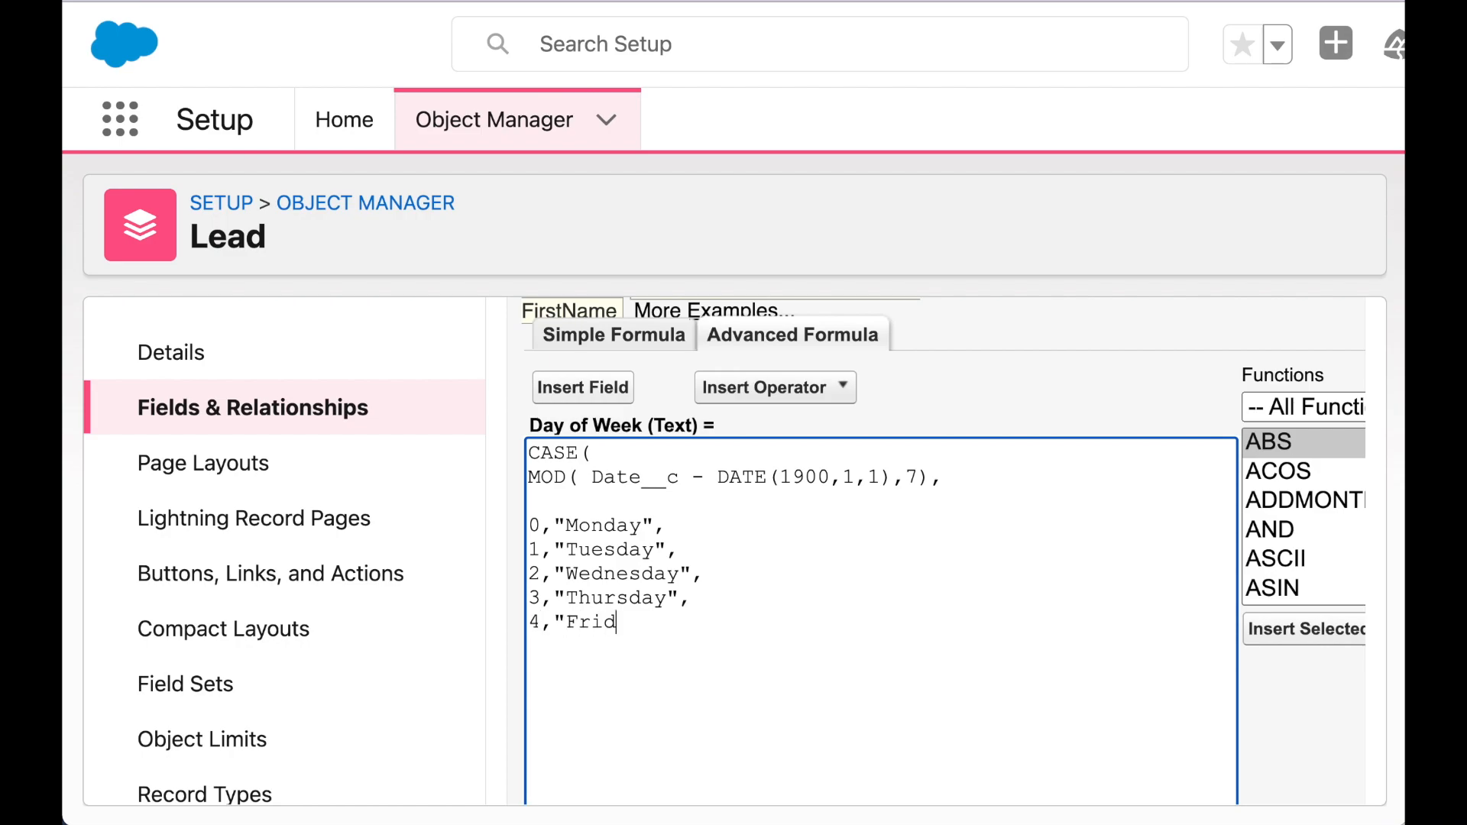
text(ay", )
text(5,"Satu)
text(rday",)
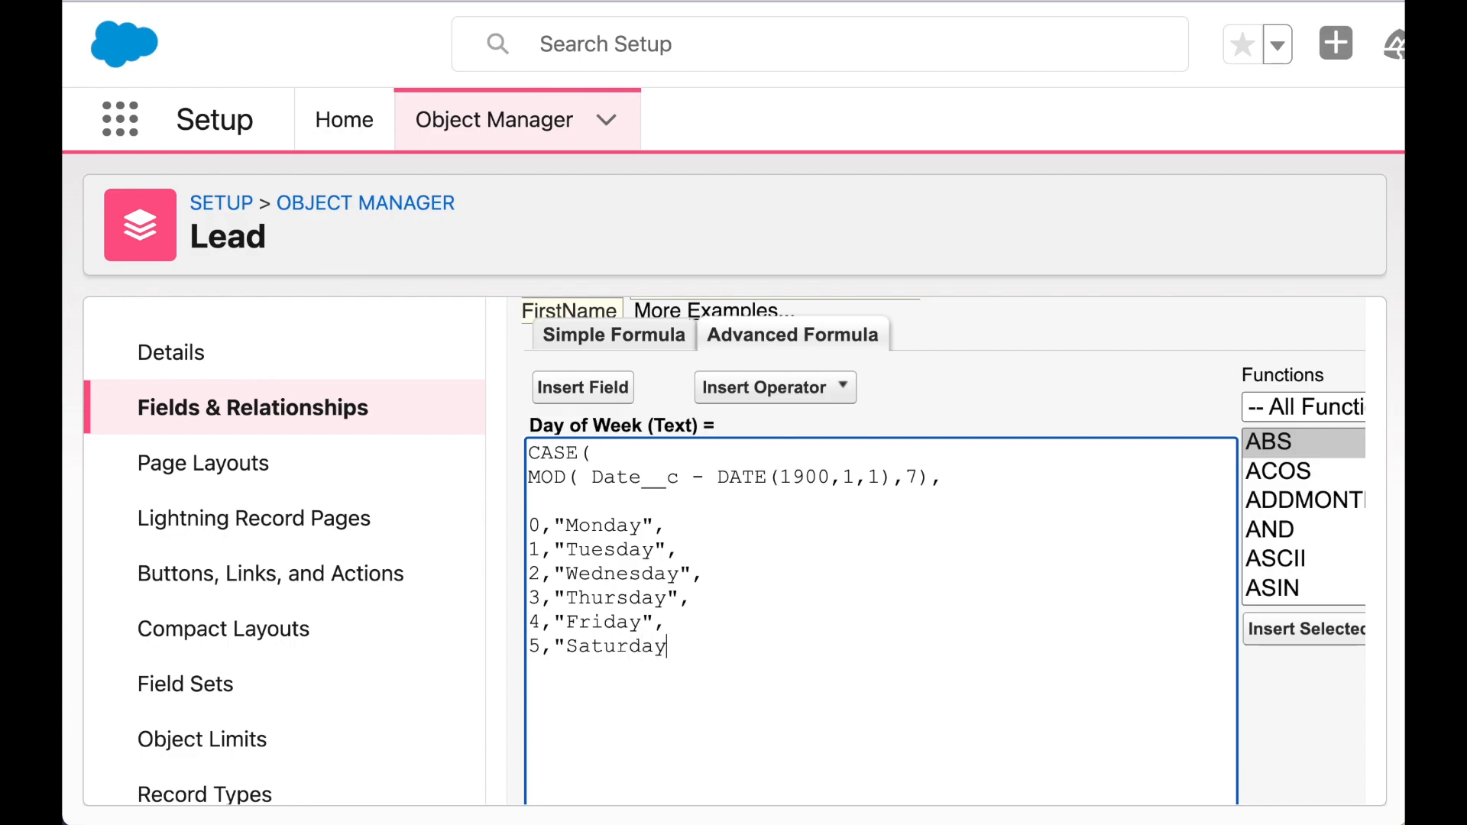
key(Return)
text(6,"Sunday",)
key(Return)
text(""))
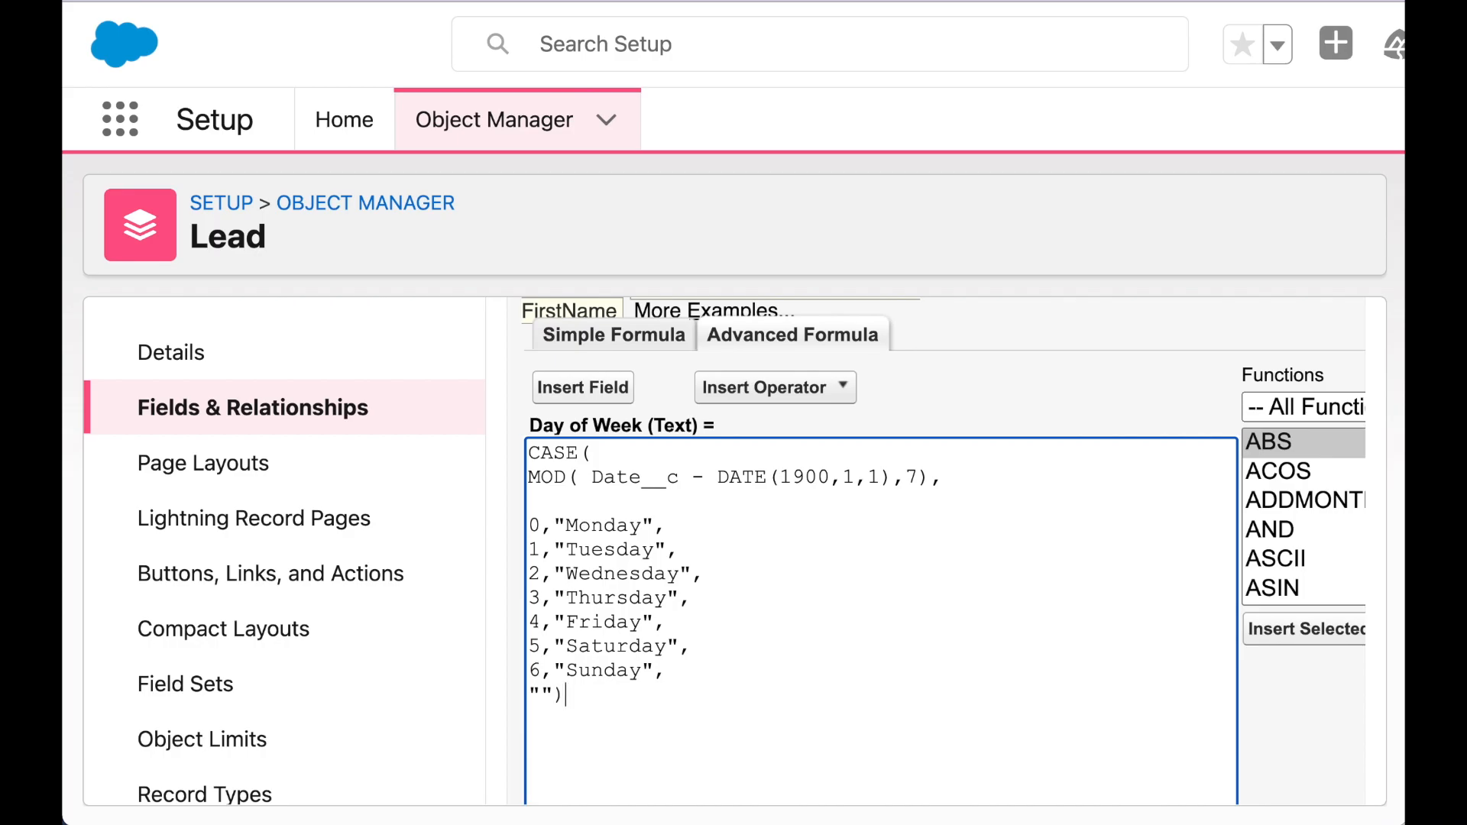
scroll(735, 502, down, 5)
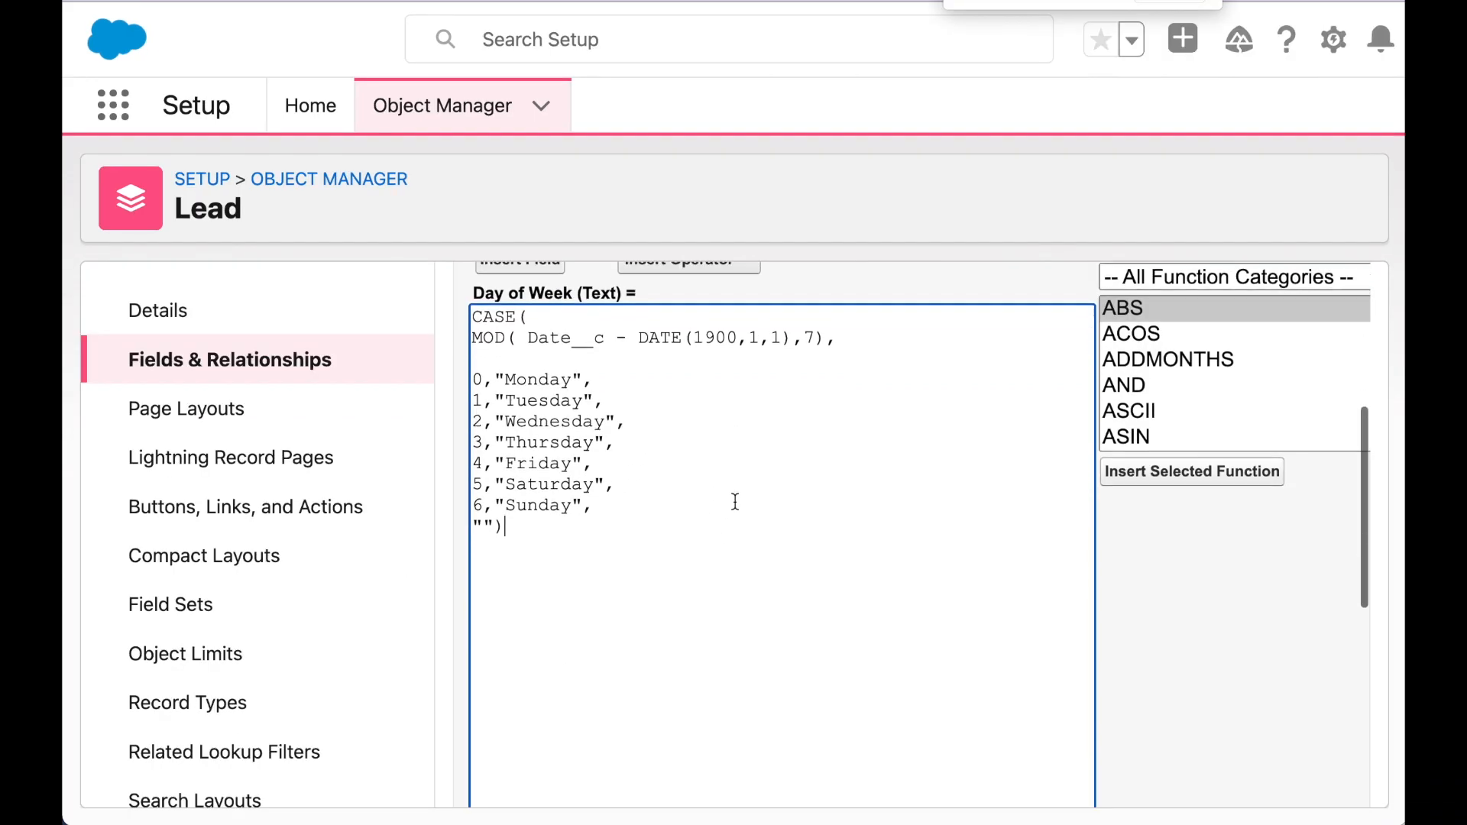
- Verify the formula passes Check Syntax, then save Day of Week on all Lead page layouts
click(563, 720)
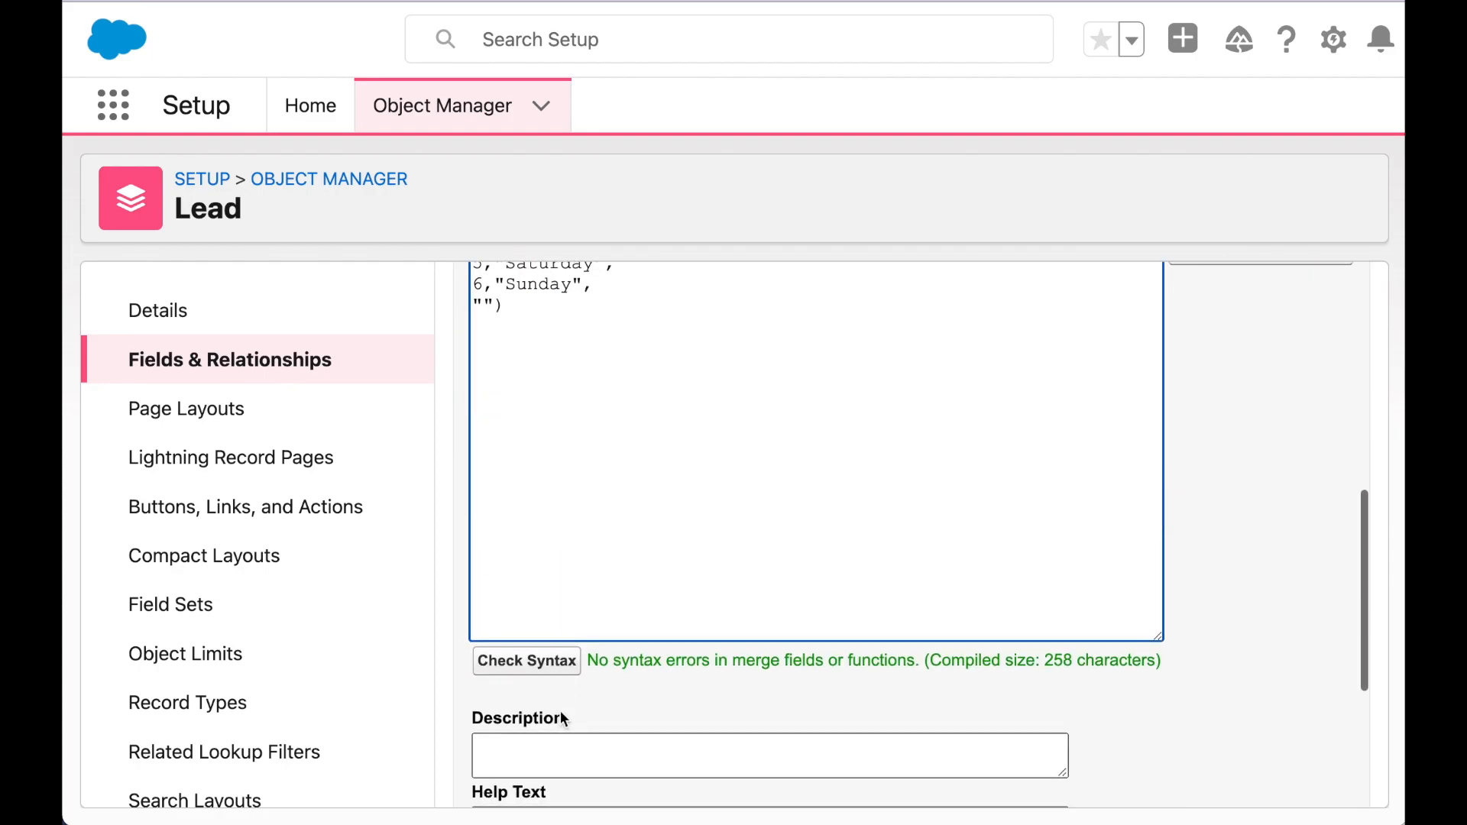
drag(589, 661, 780, 662)
click(779, 662)
scroll(779, 664, up, 1)
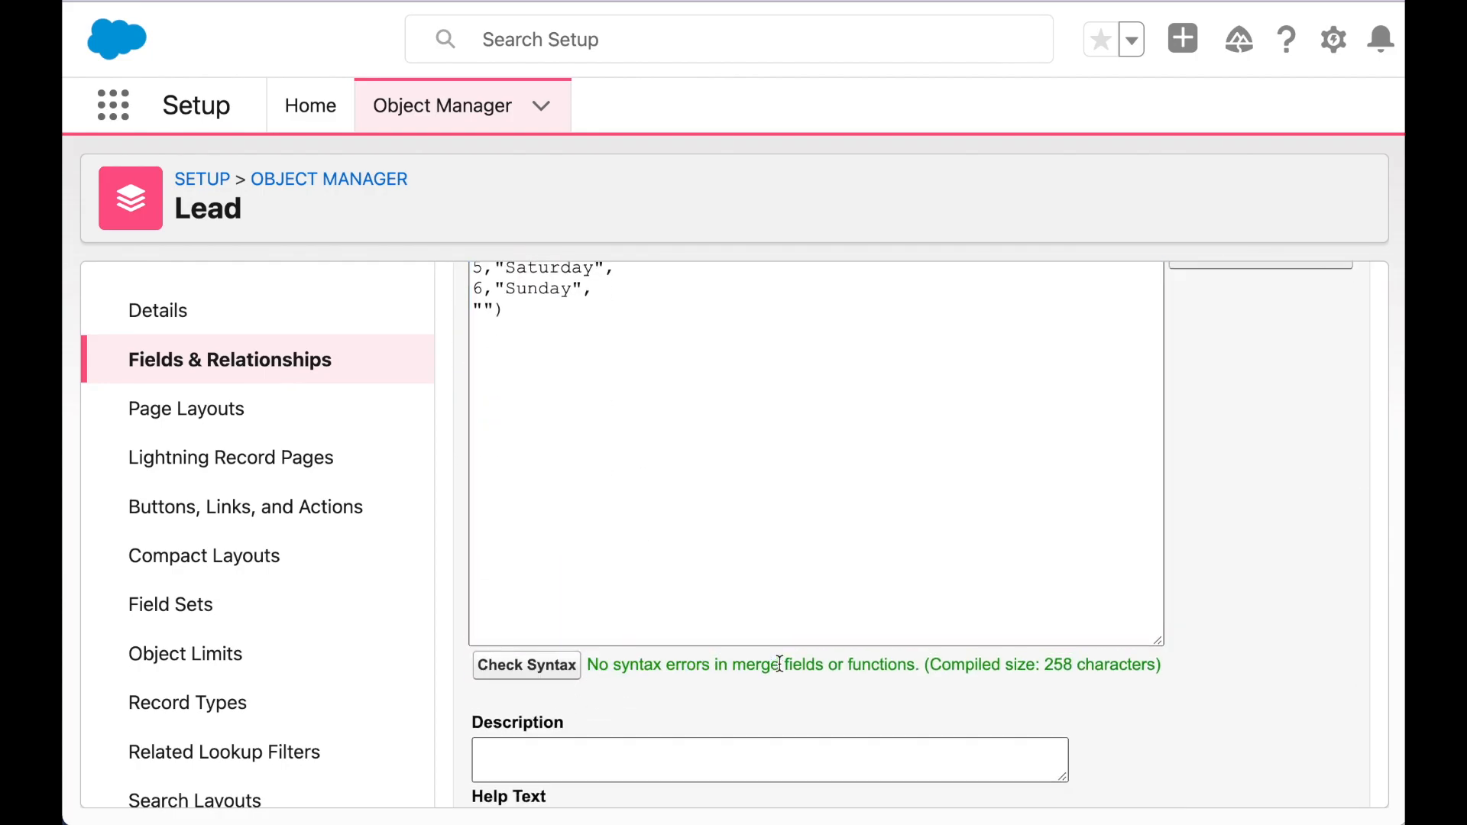
scroll(780, 662, up, 10)
click(1261, 437)
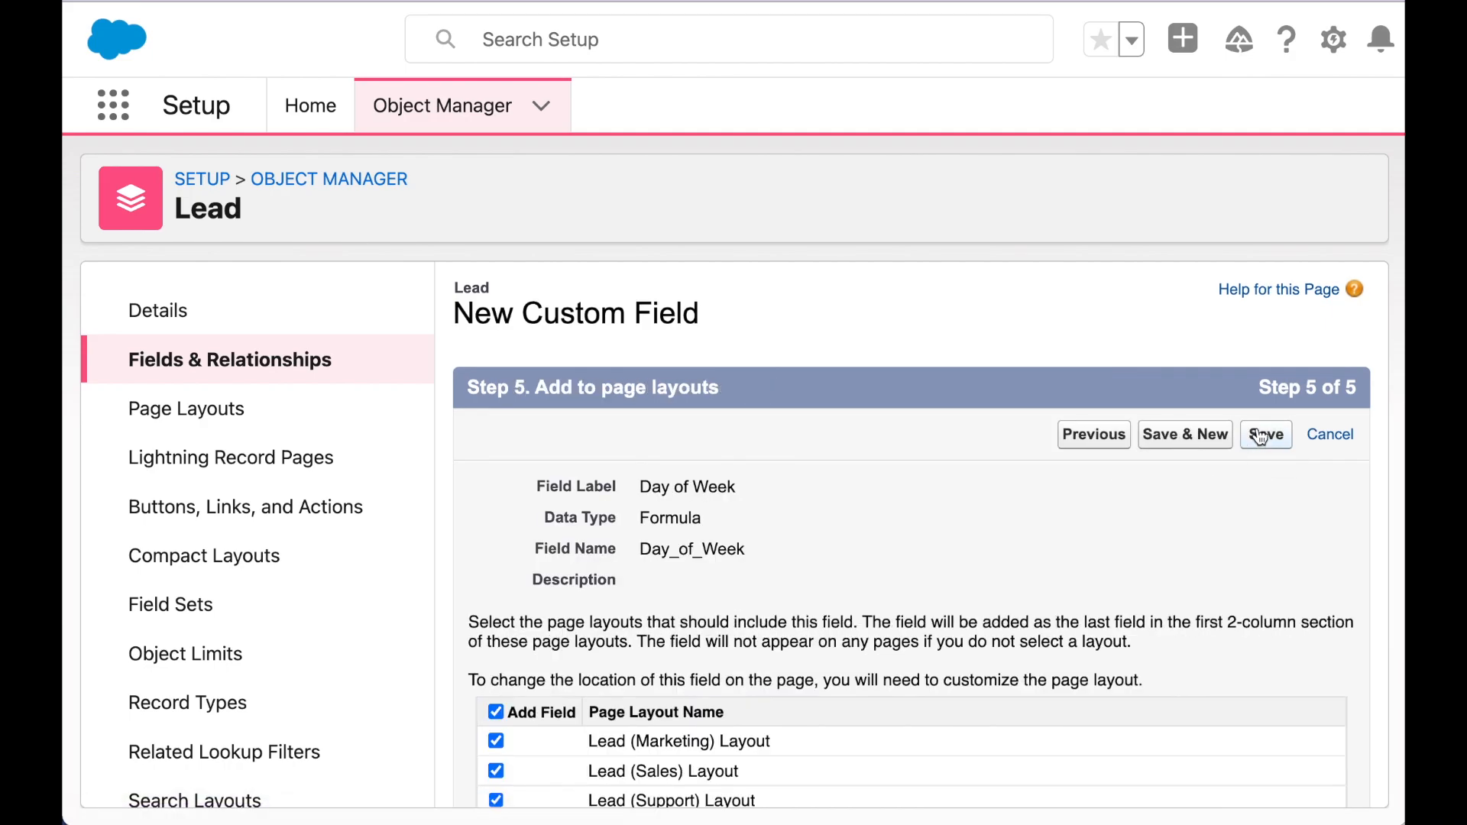
click(1261, 435)
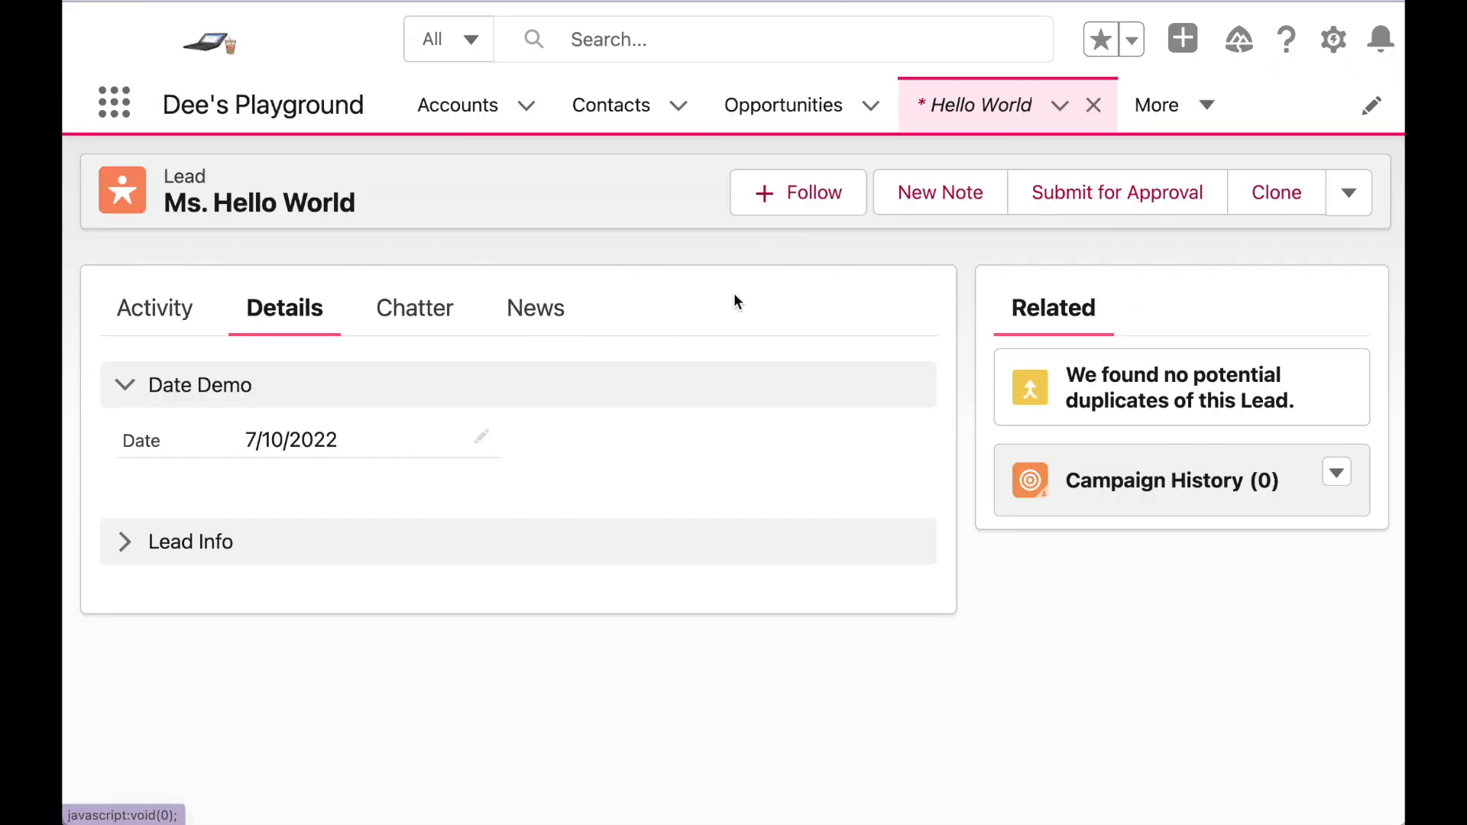
- Reload the lead record and switch display density to Comfy to reveal Day of Week as Sunday
key(super+r)
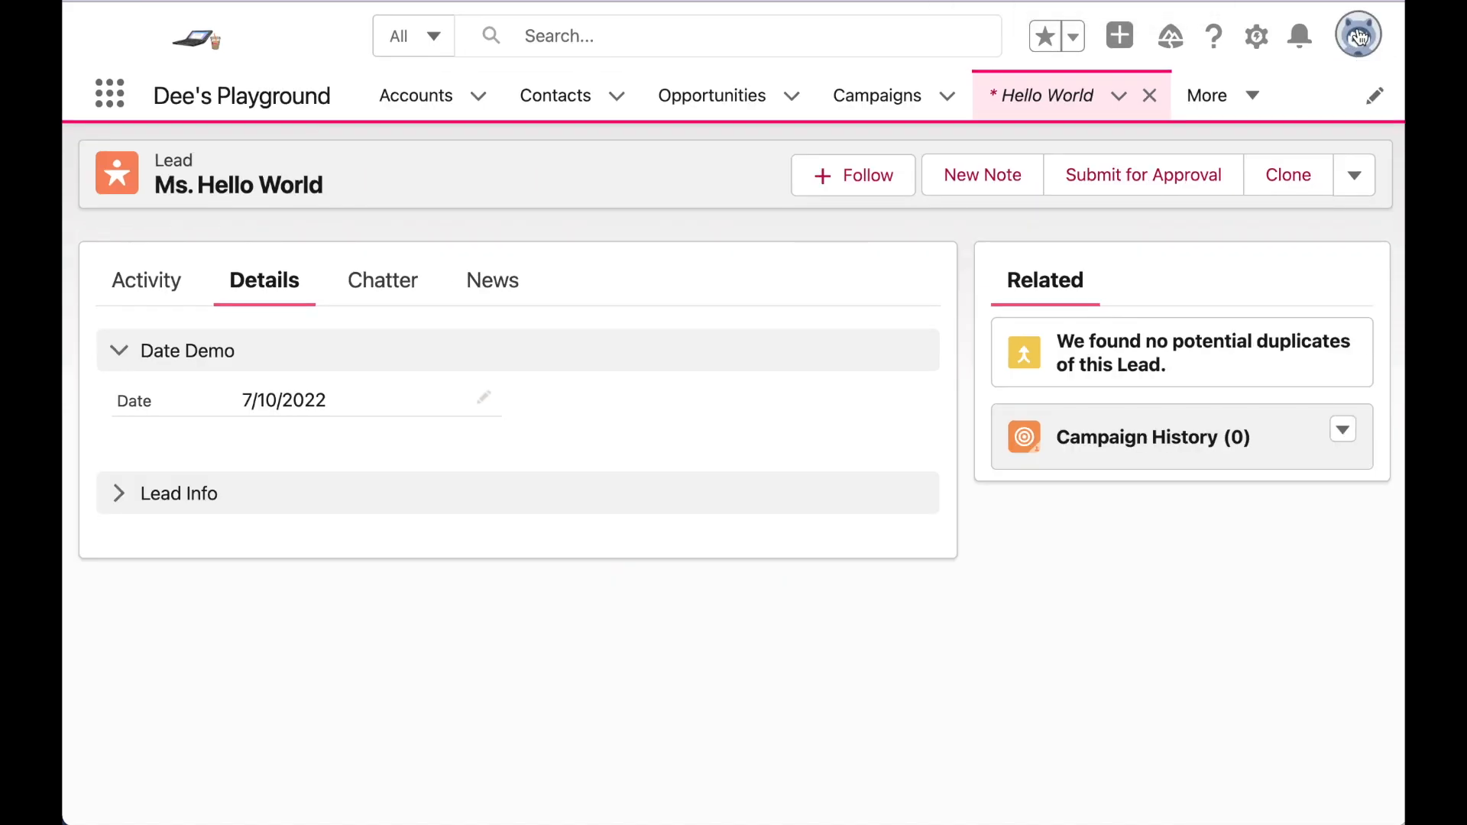
click(1359, 36)
click(1123, 269)
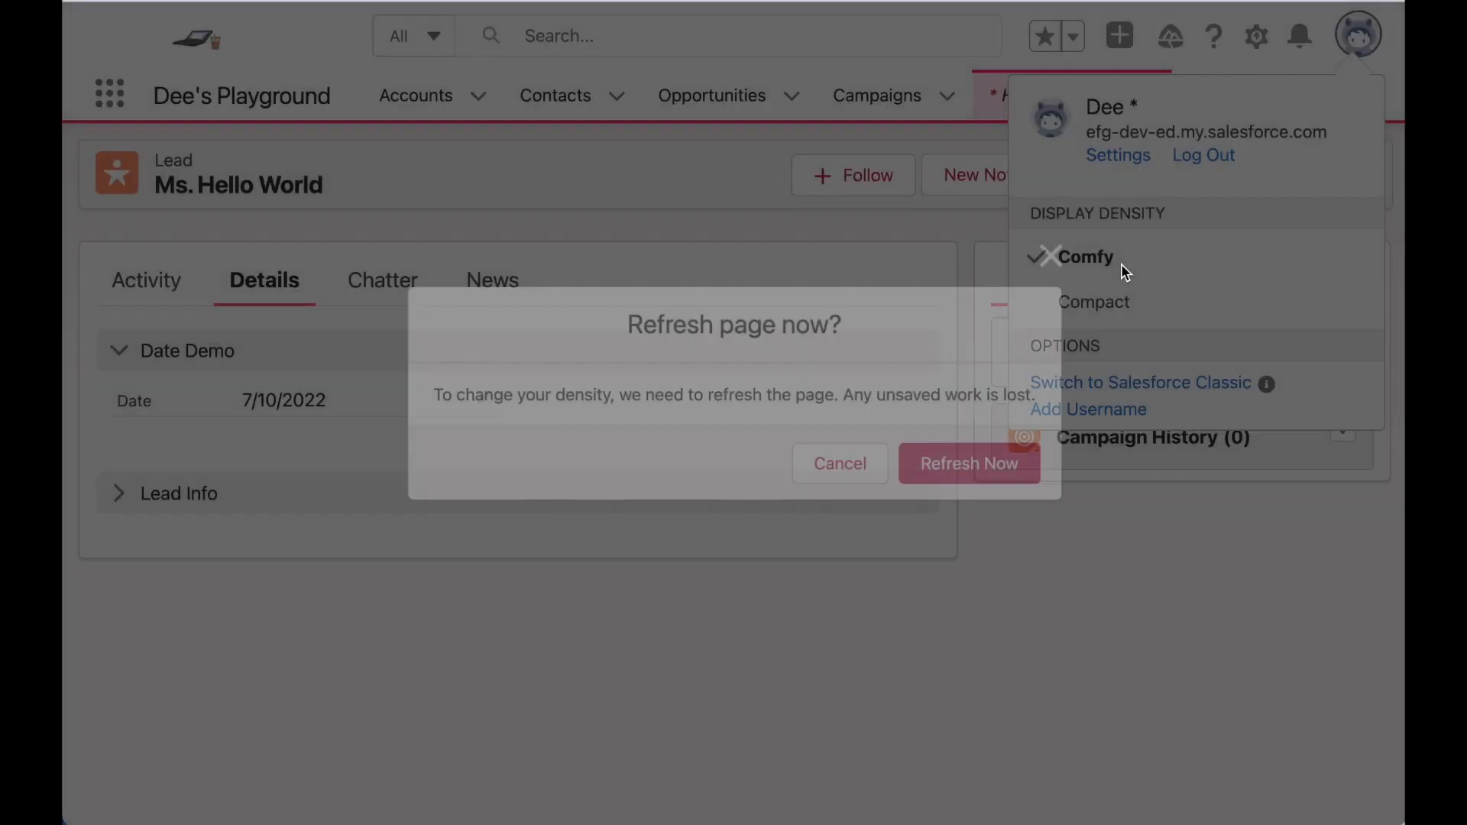
click(1015, 459)
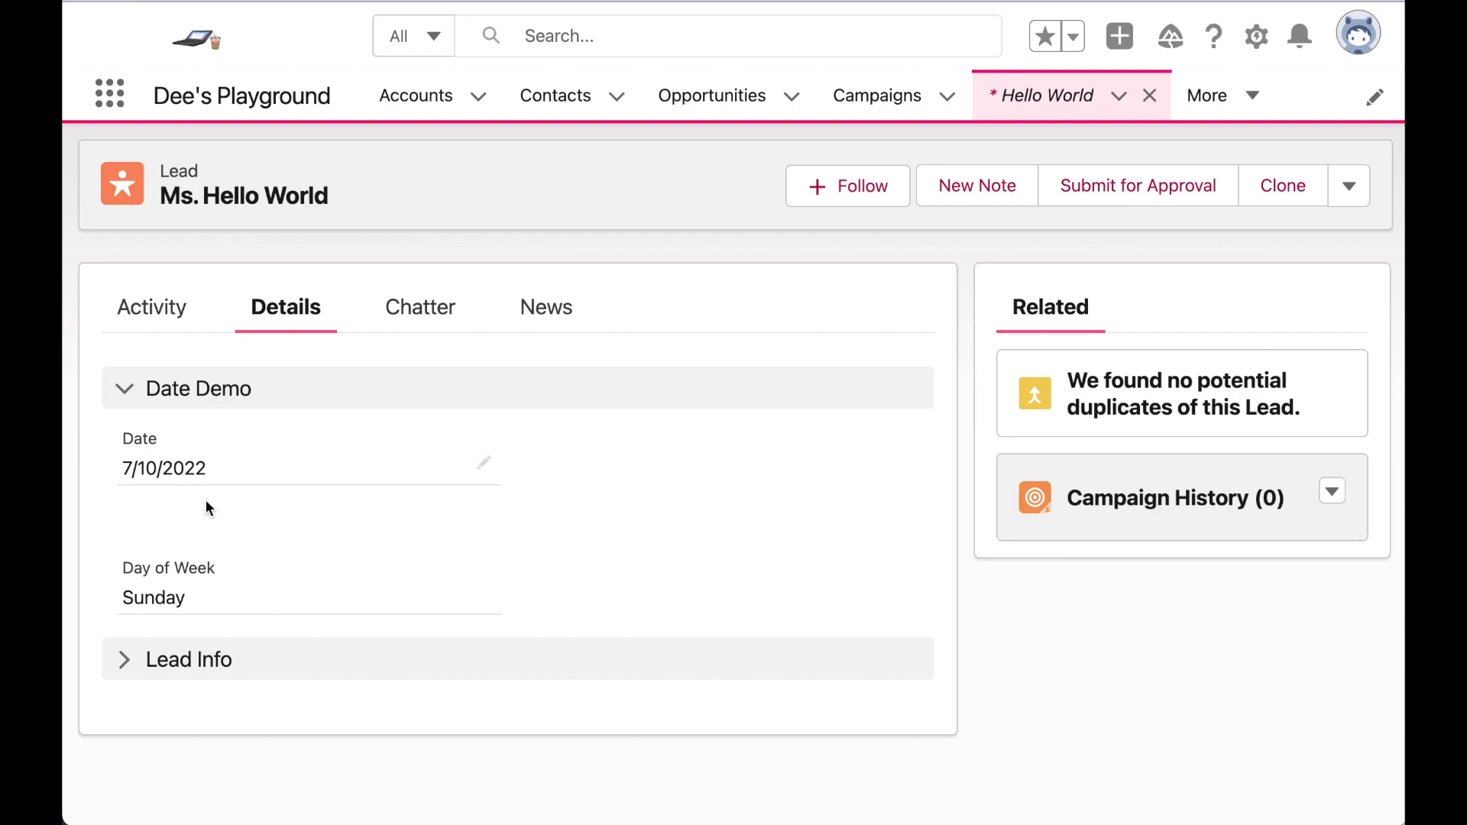
- Change the lead's Date to July 11, then July 12, 2022, saving each time
click(482, 468)
click(456, 474)
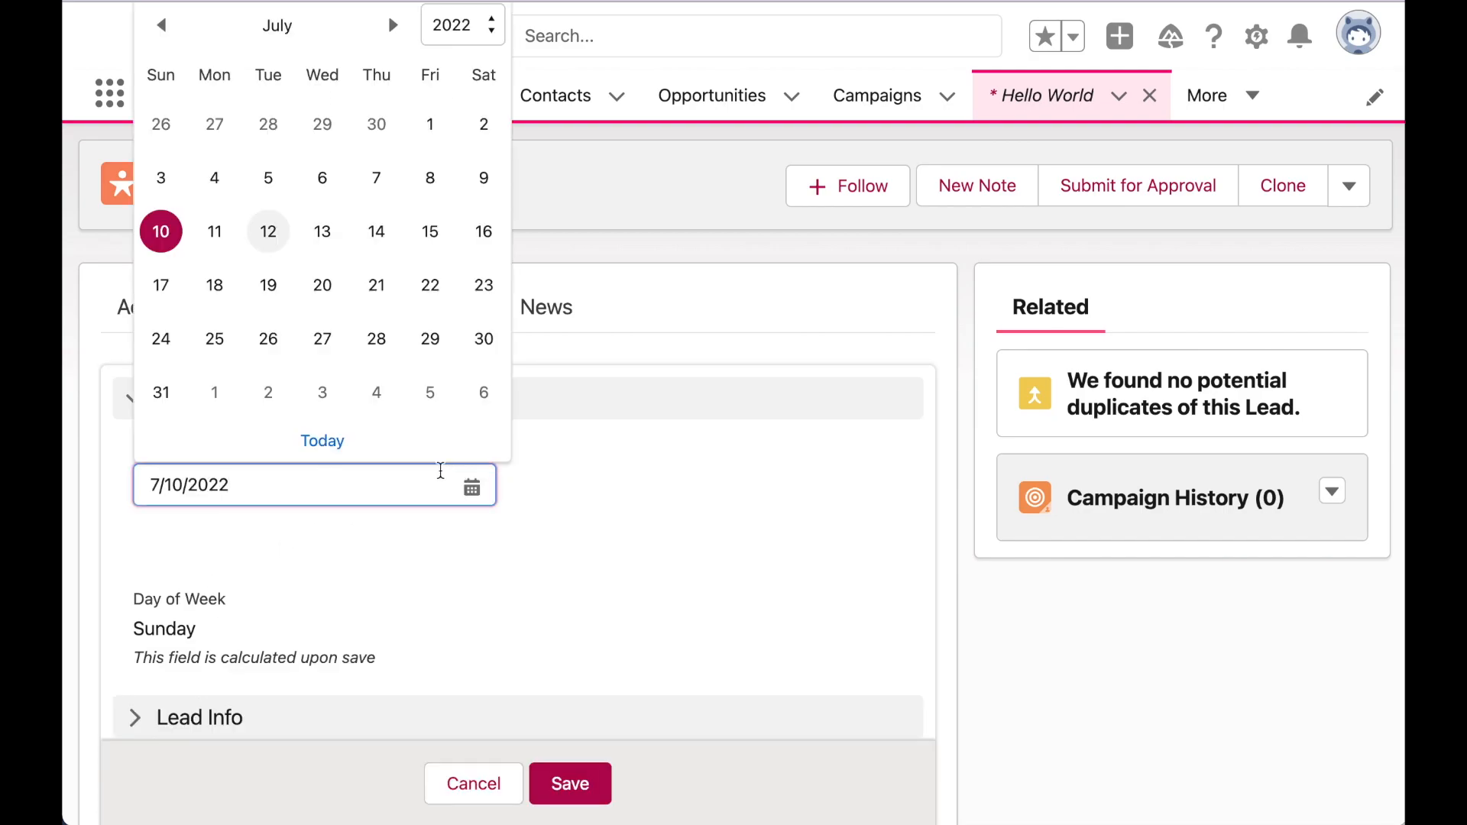
click(214, 232)
click(554, 781)
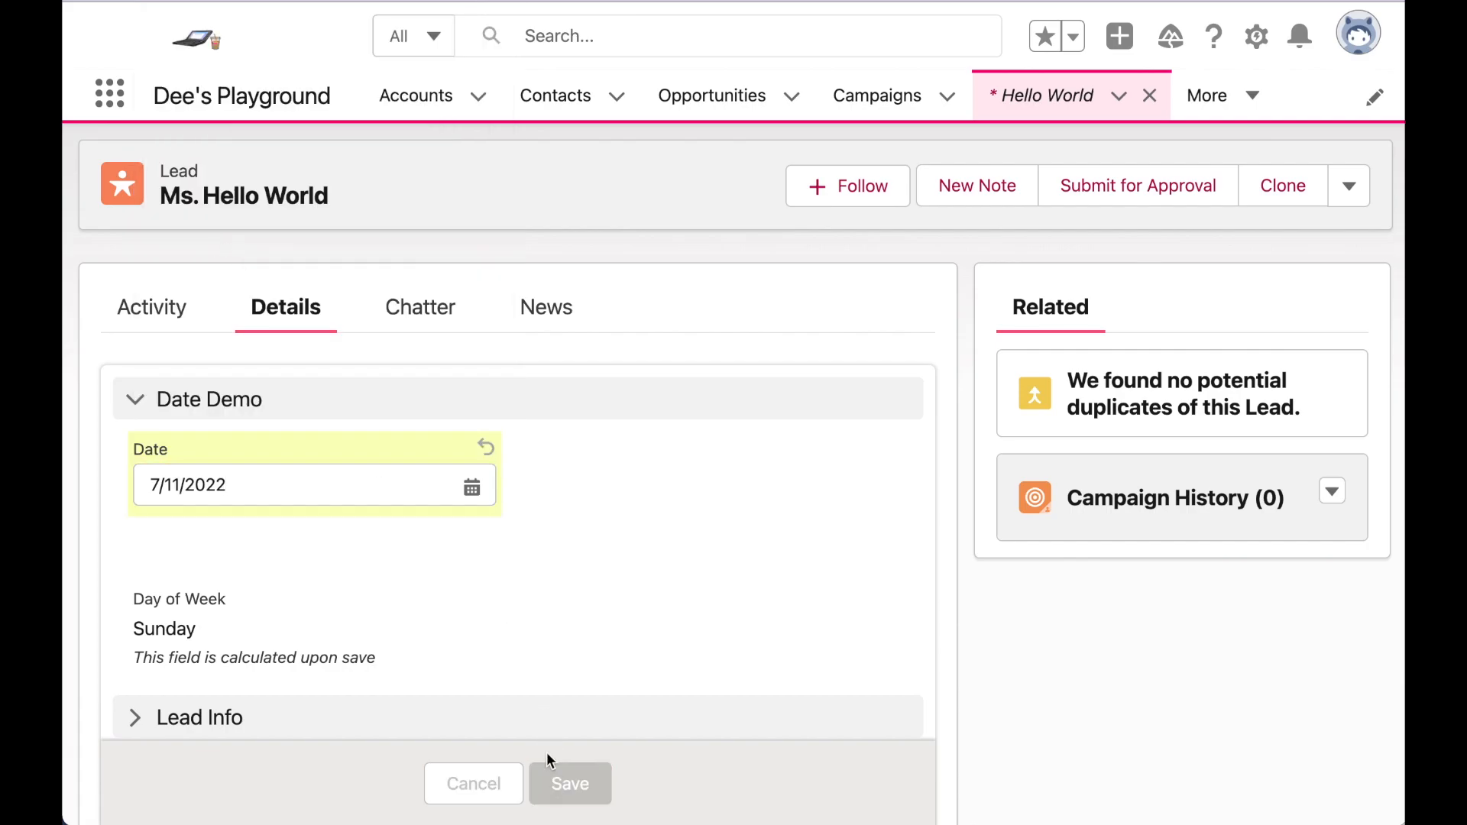
click(484, 466)
click(373, 469)
click(269, 231)
click(570, 783)
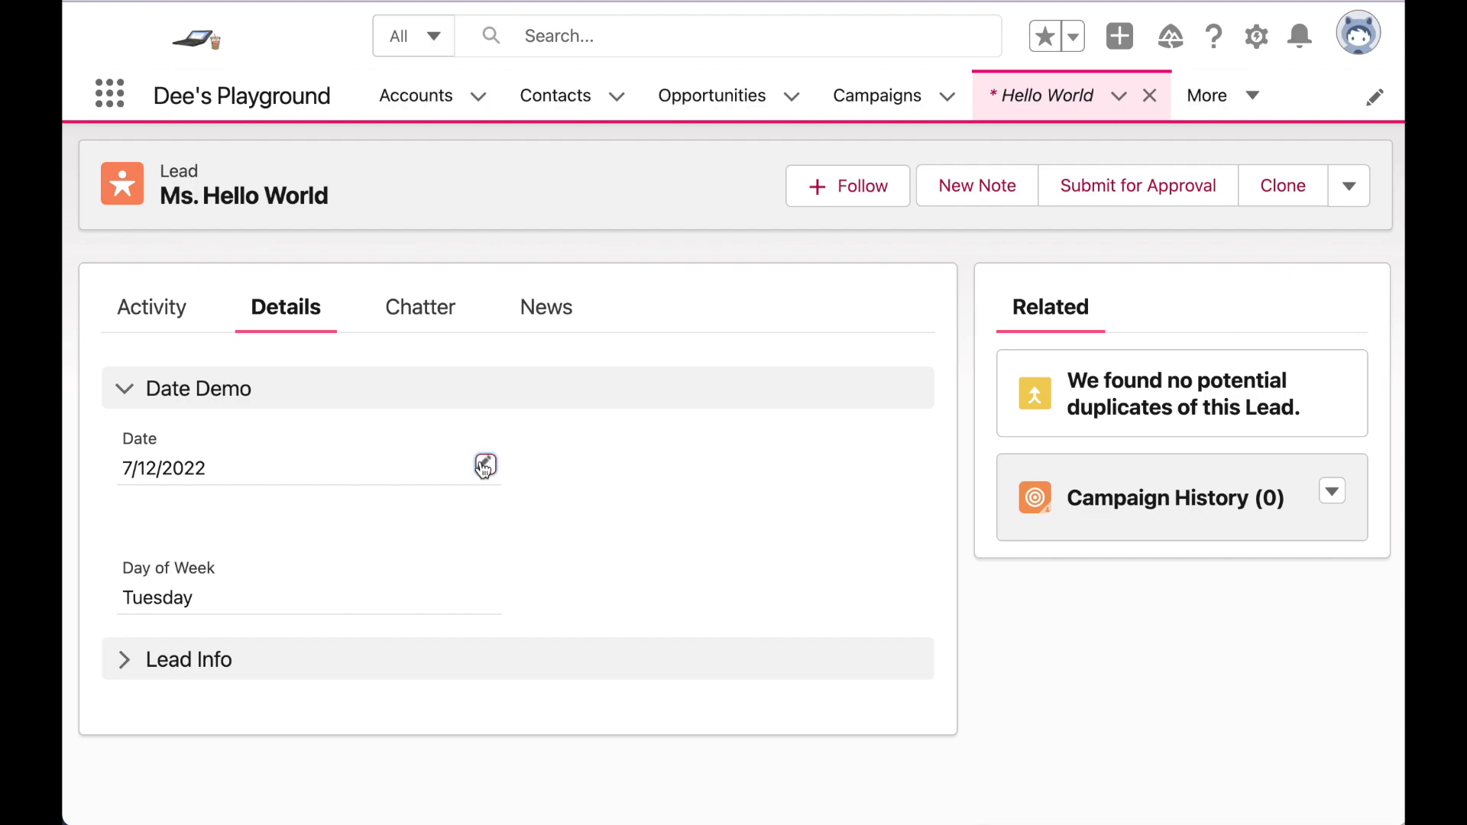
- Set the Date to July 15, then July 16, 2022 (a Saturday), saving each time
click(484, 466)
click(311, 471)
click(323, 231)
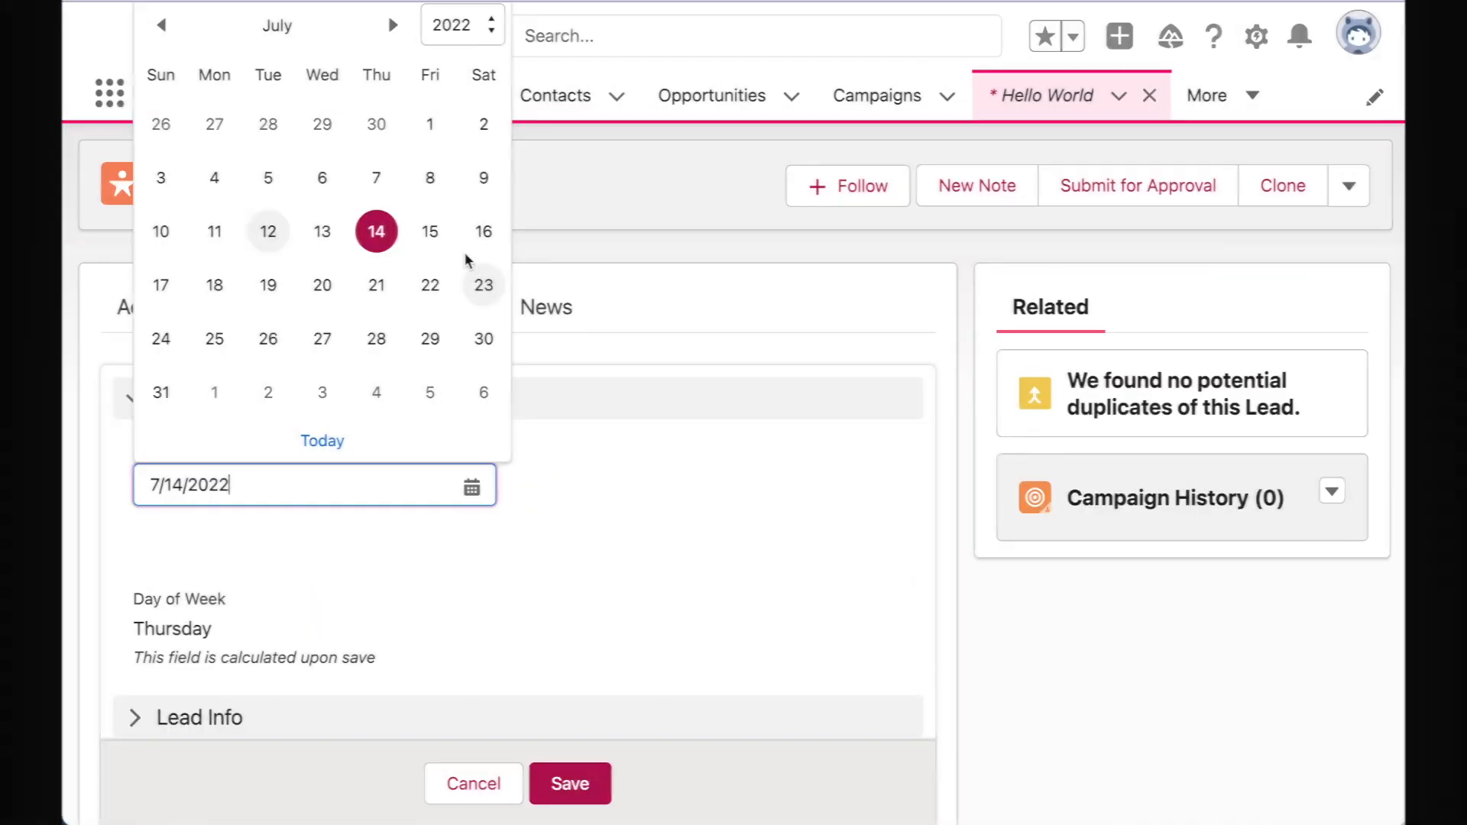
click(432, 232)
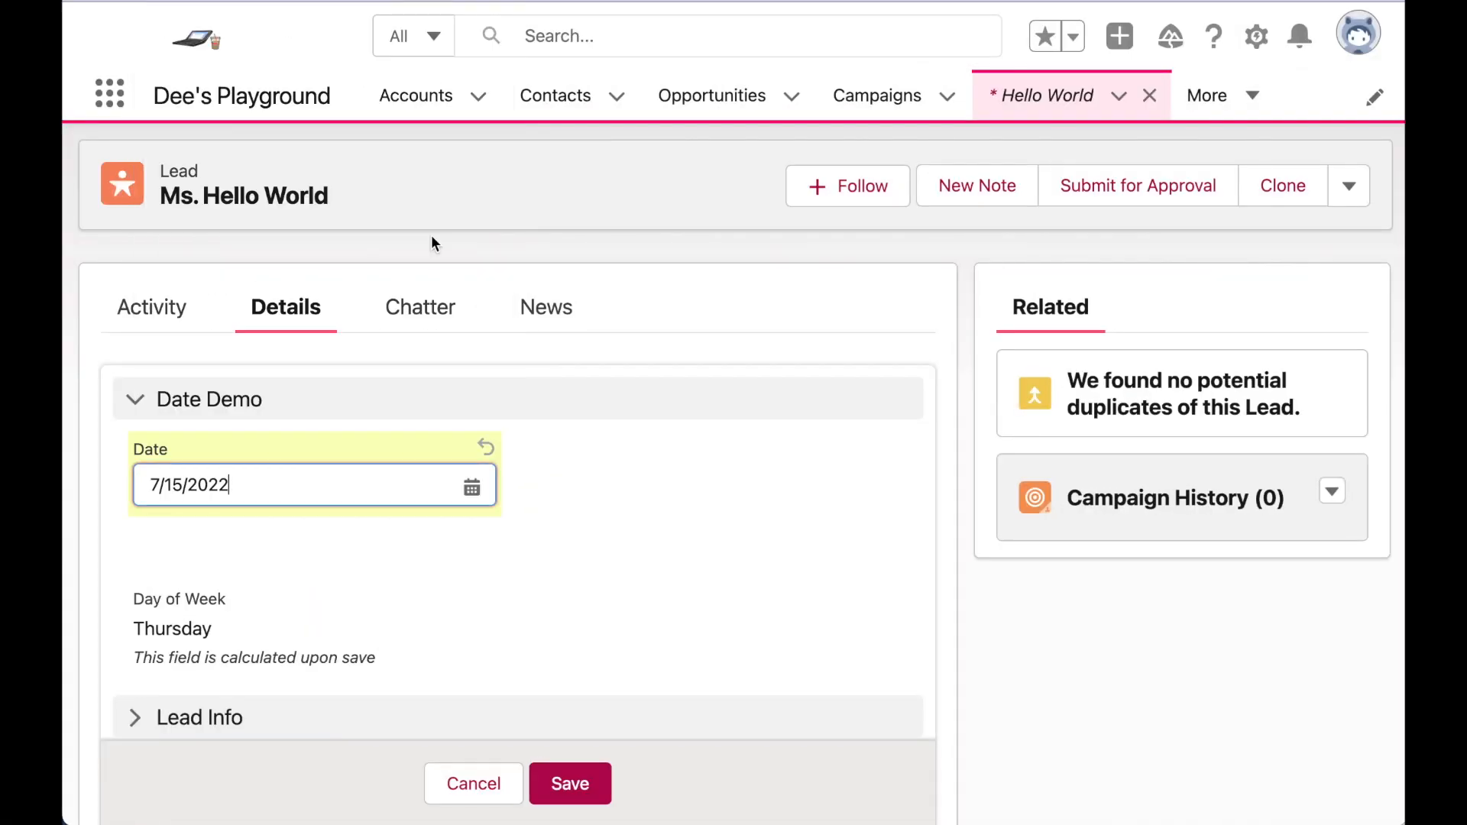
click(565, 779)
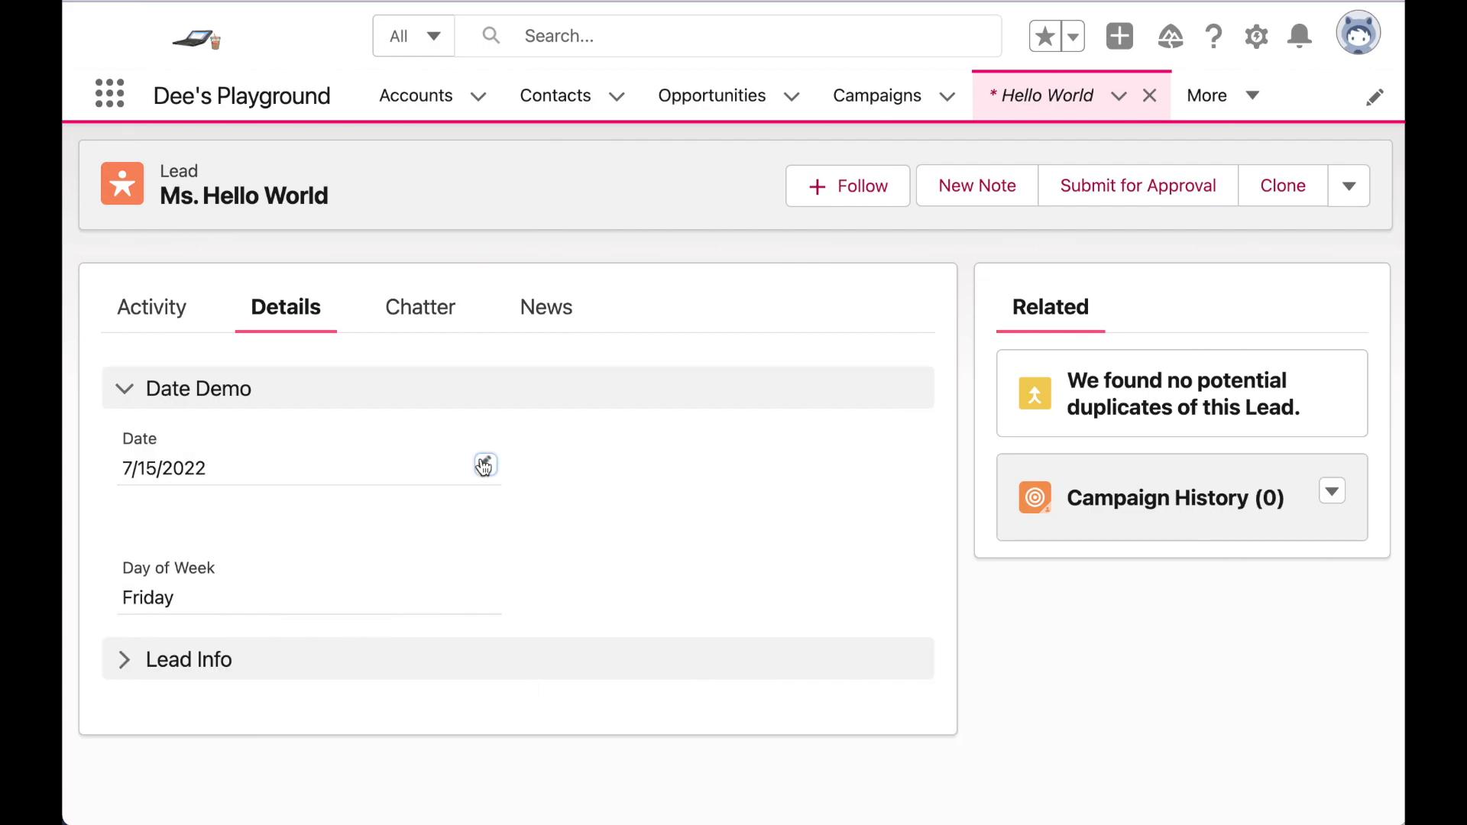
click(485, 466)
click(468, 483)
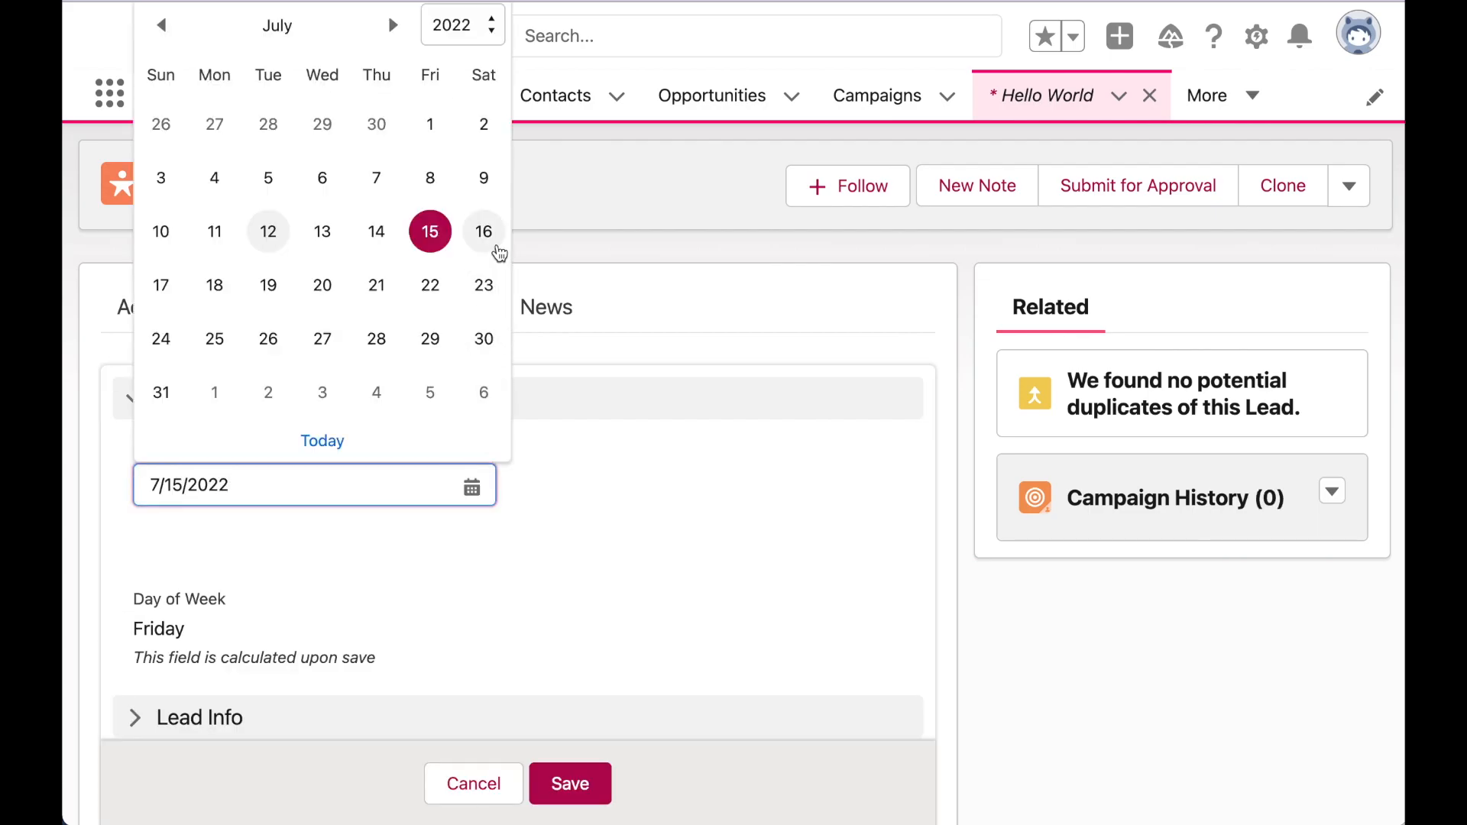
click(482, 230)
click(586, 766)
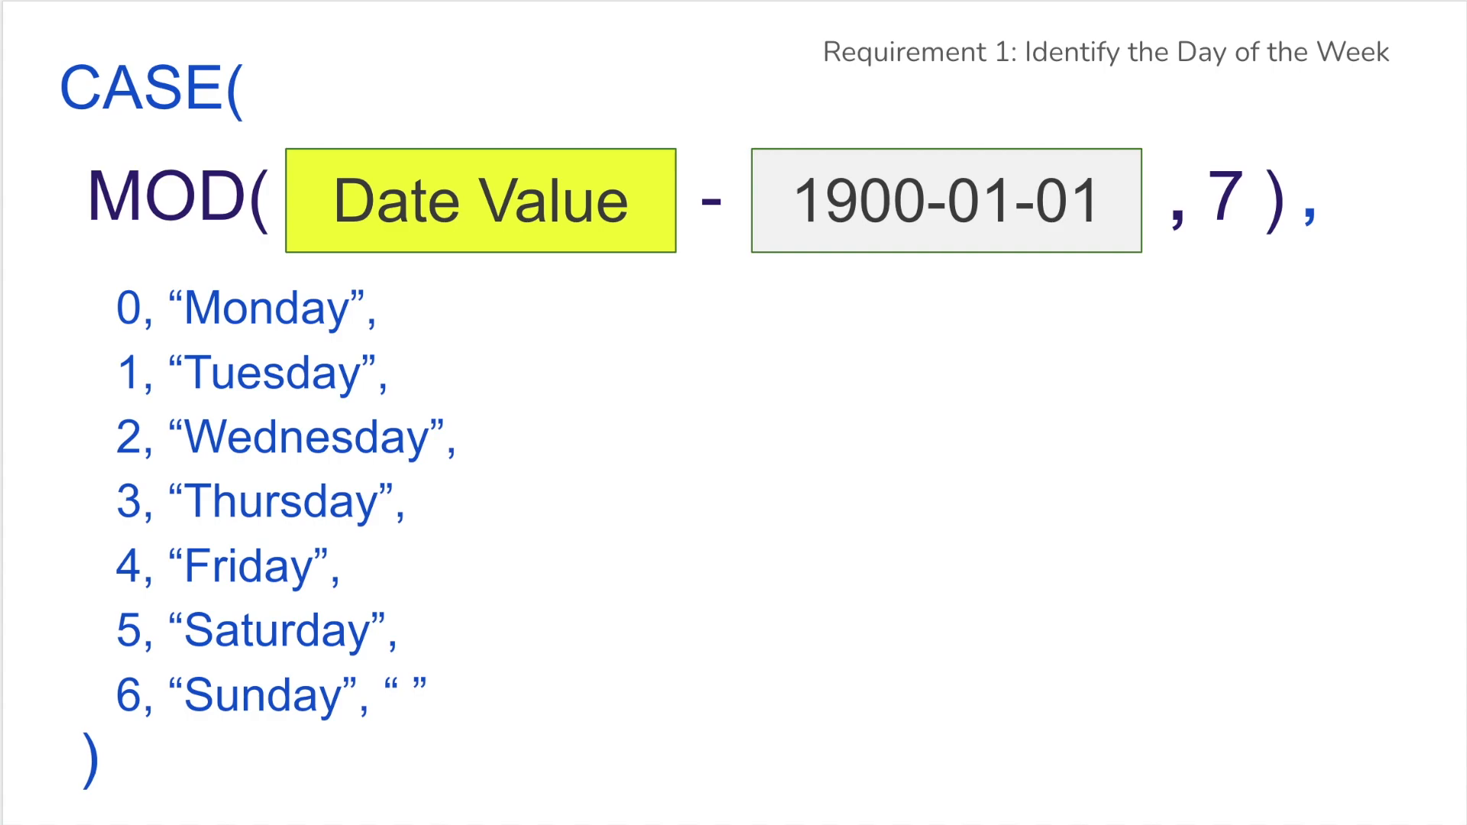
- Advance the slide deck to the formula slide using base date 1900-01-06
key(Right)
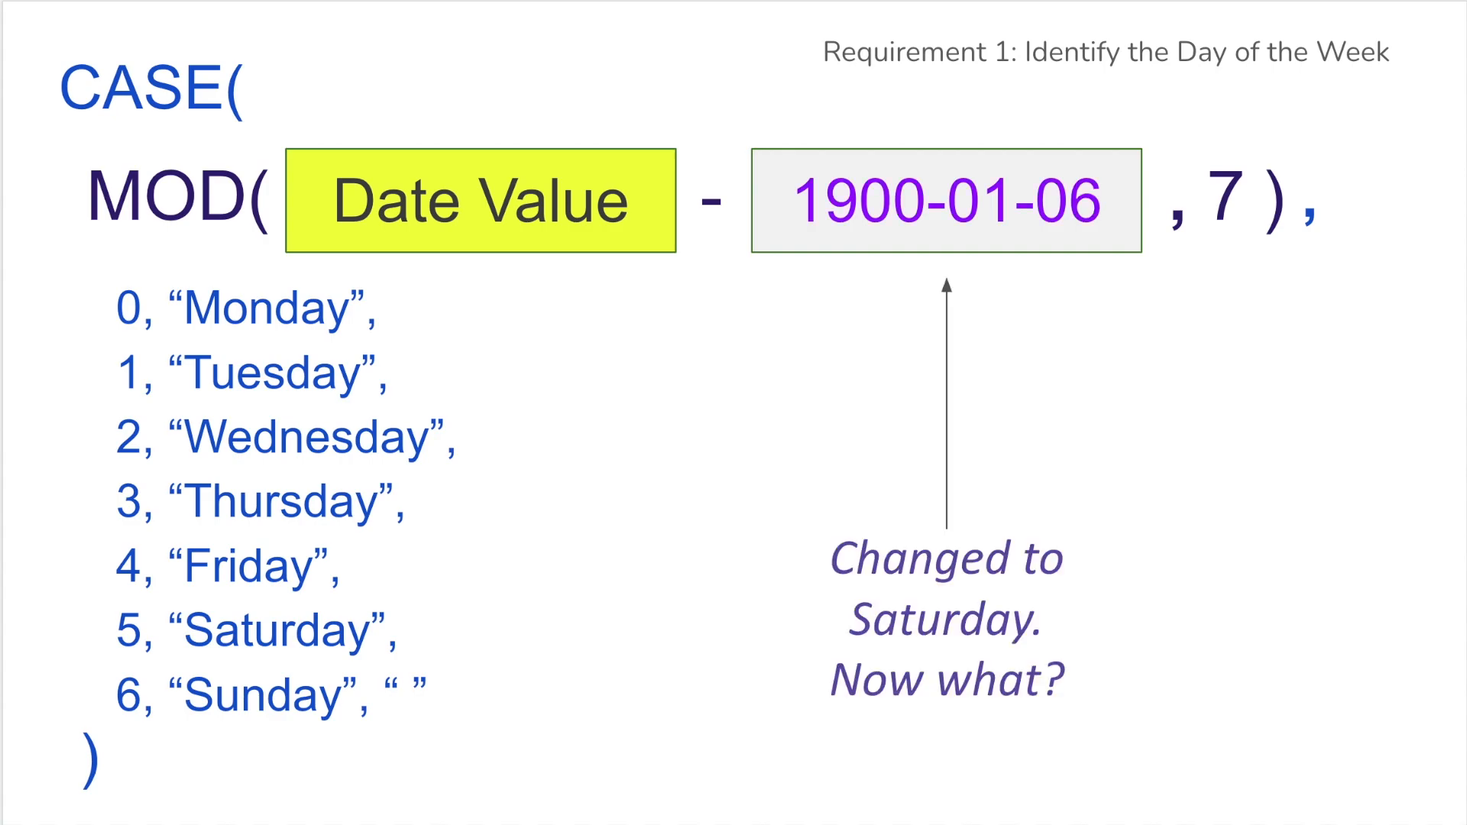
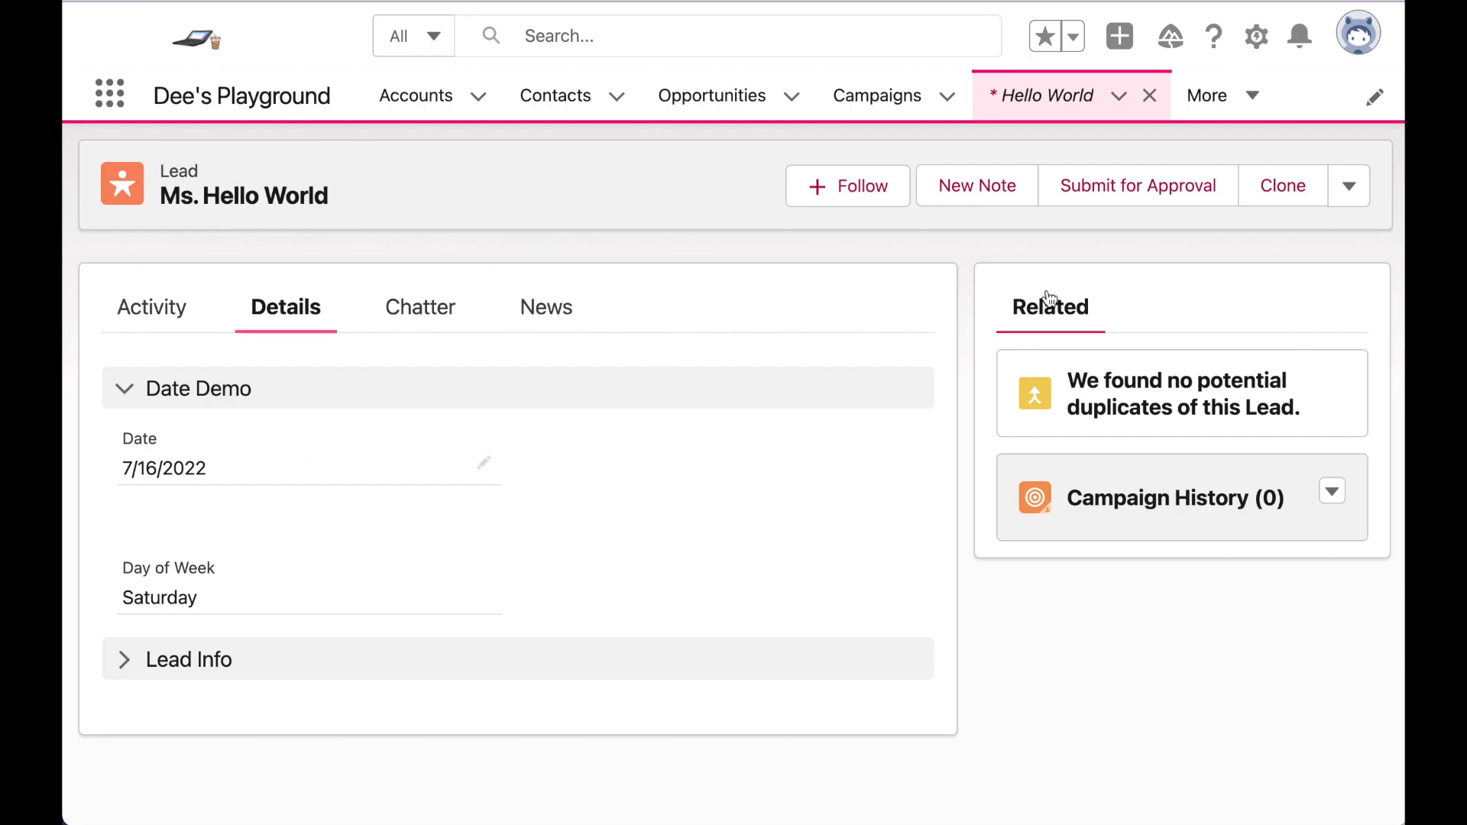
- From the lead record, open the Lead object's Fields & Relationships and start a new custom field
click(1256, 46)
click(1177, 377)
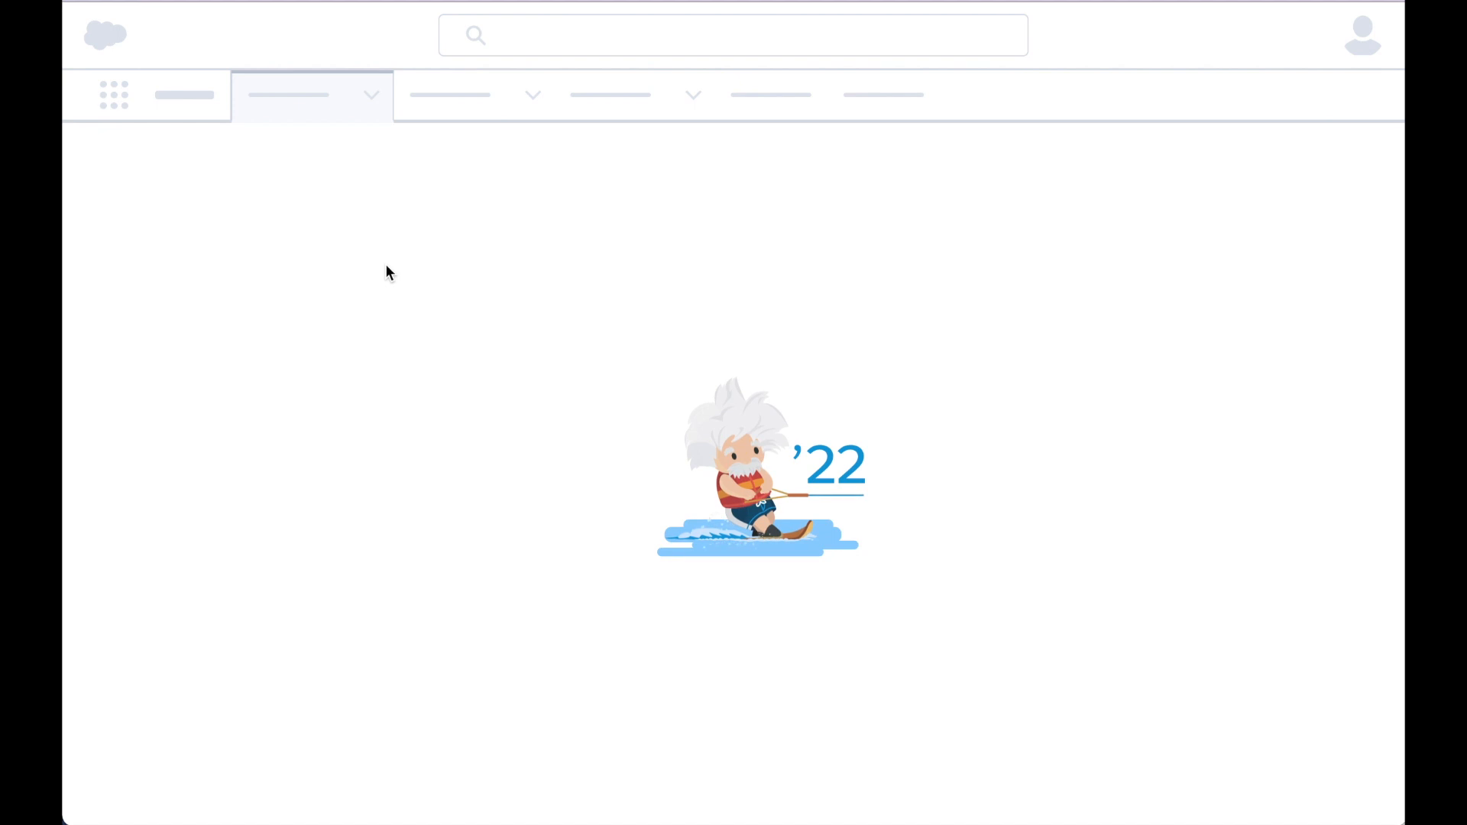
click(188, 353)
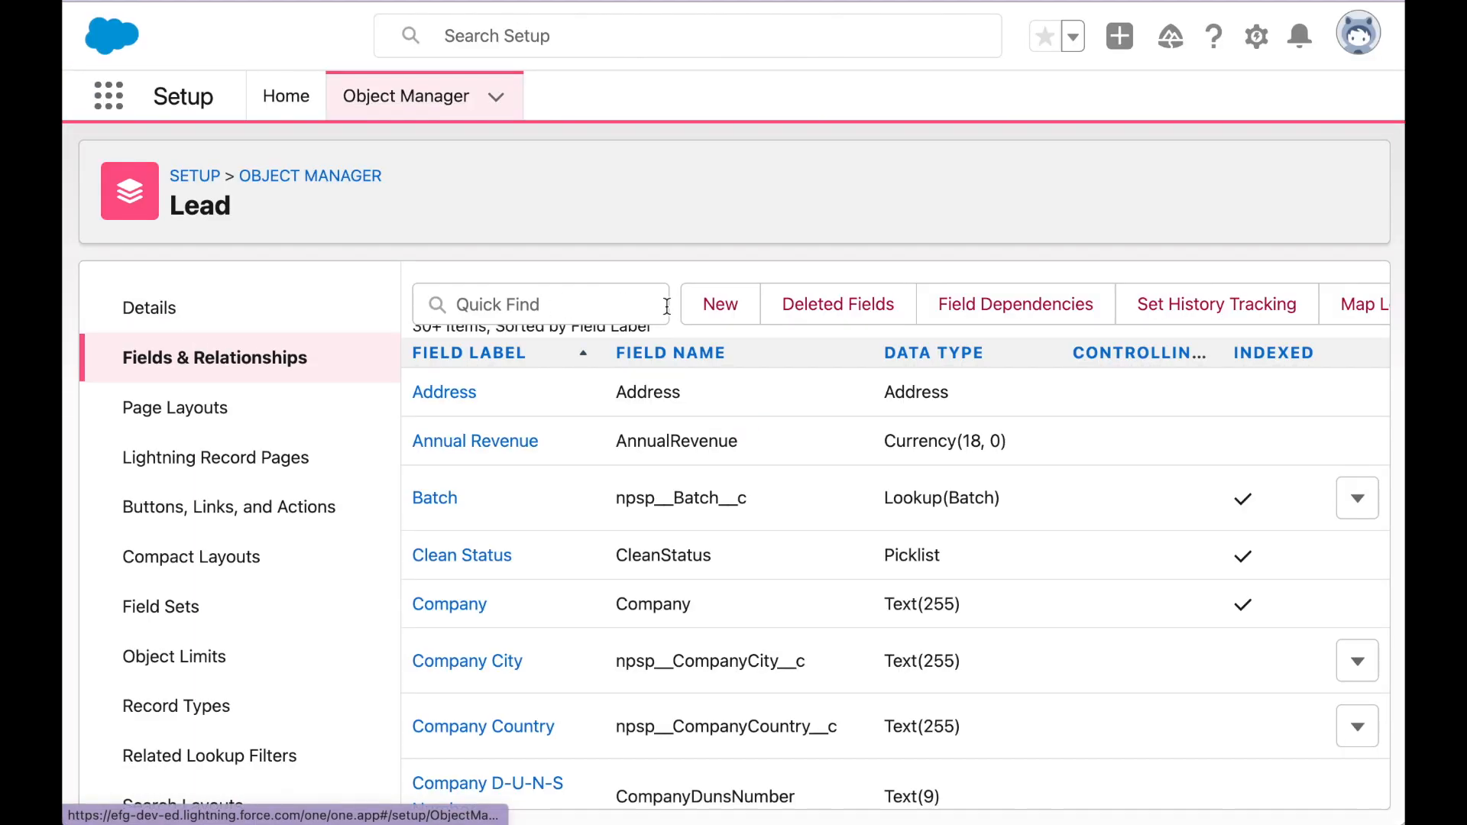
click(714, 309)
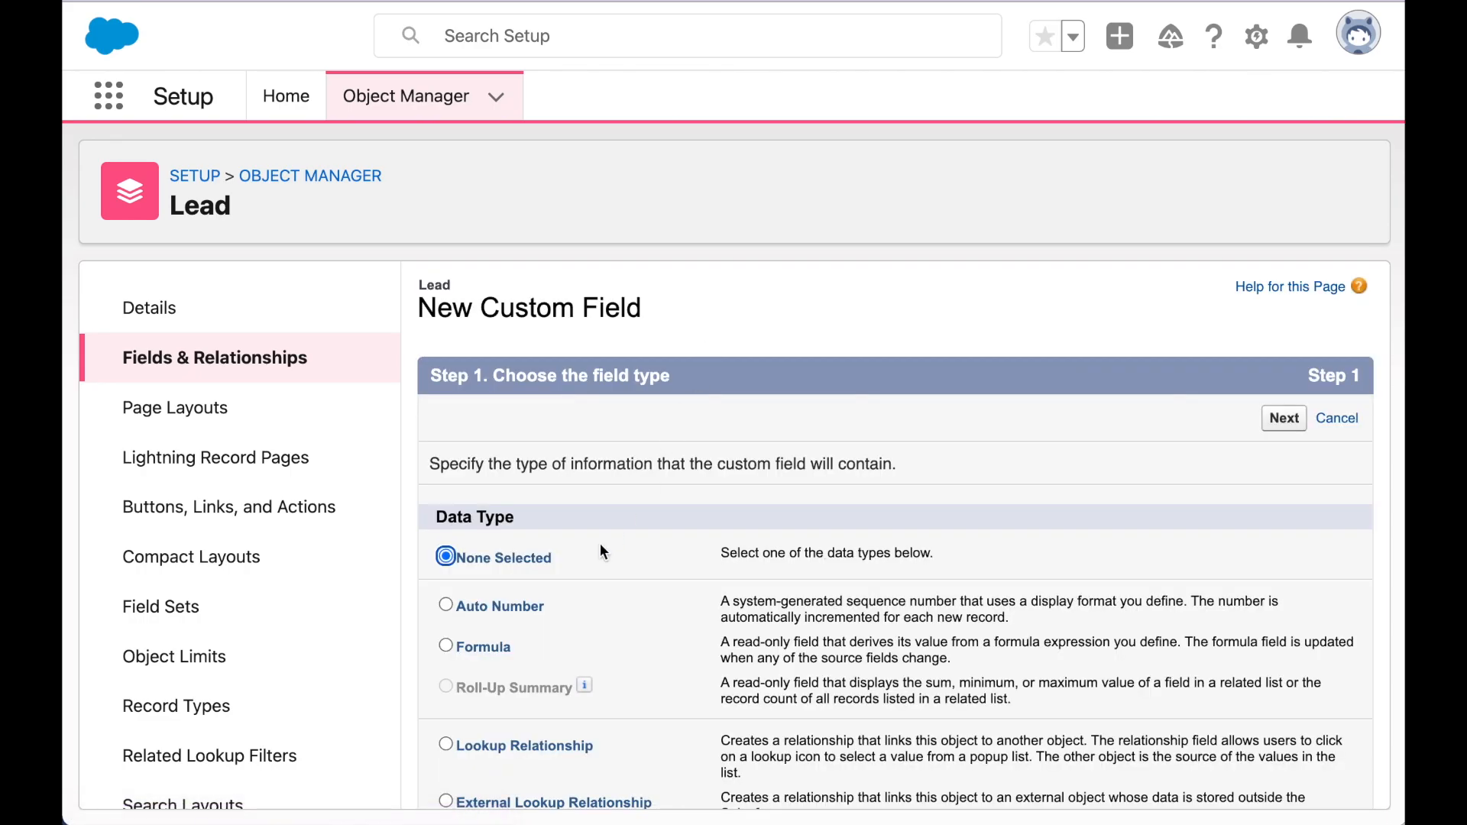
- Make it a Formula field labelled 'Alternative Date' with a Date return type
click(482, 648)
click(1288, 421)
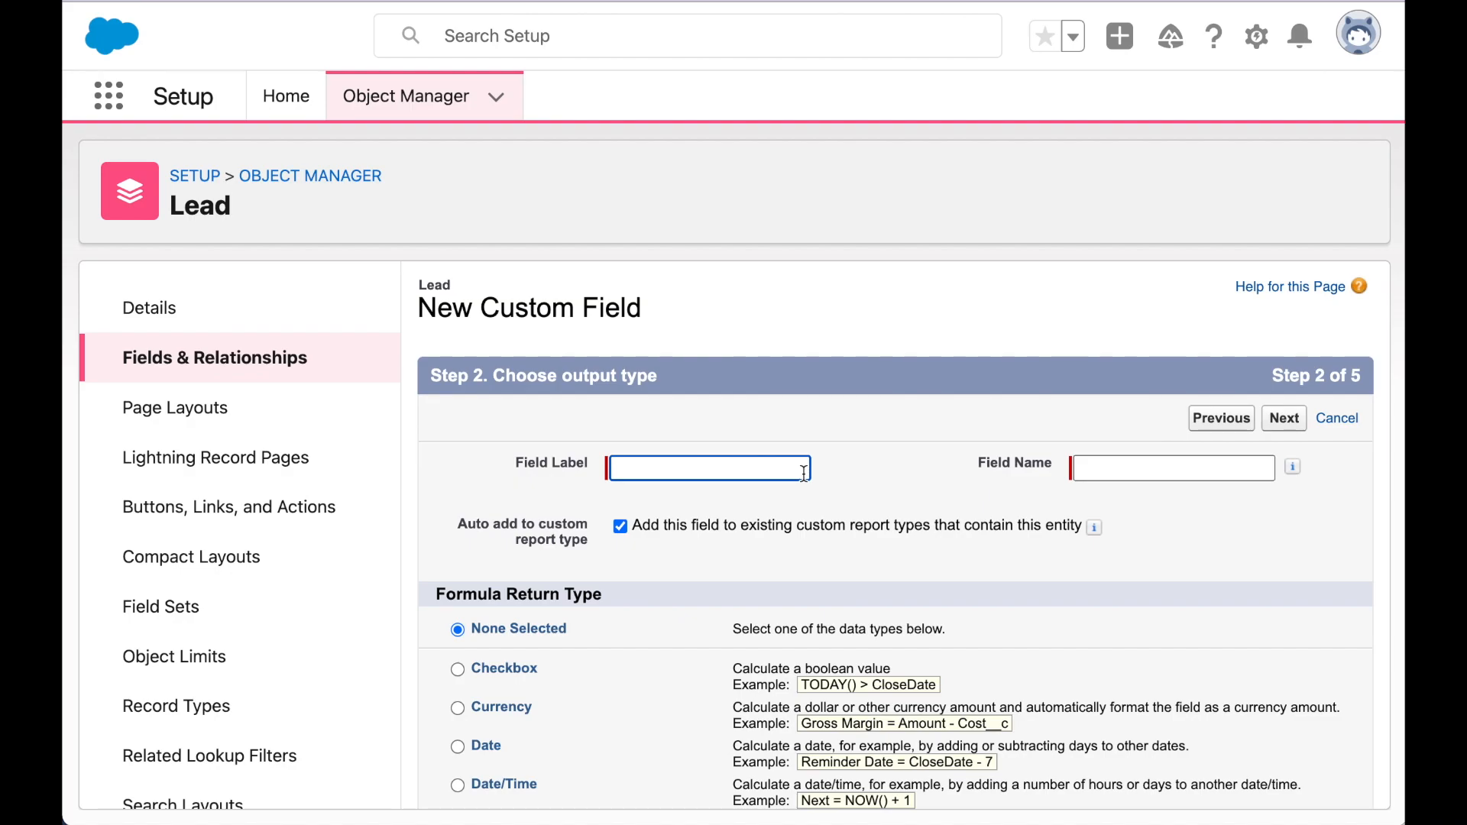
text(Alternative Date)
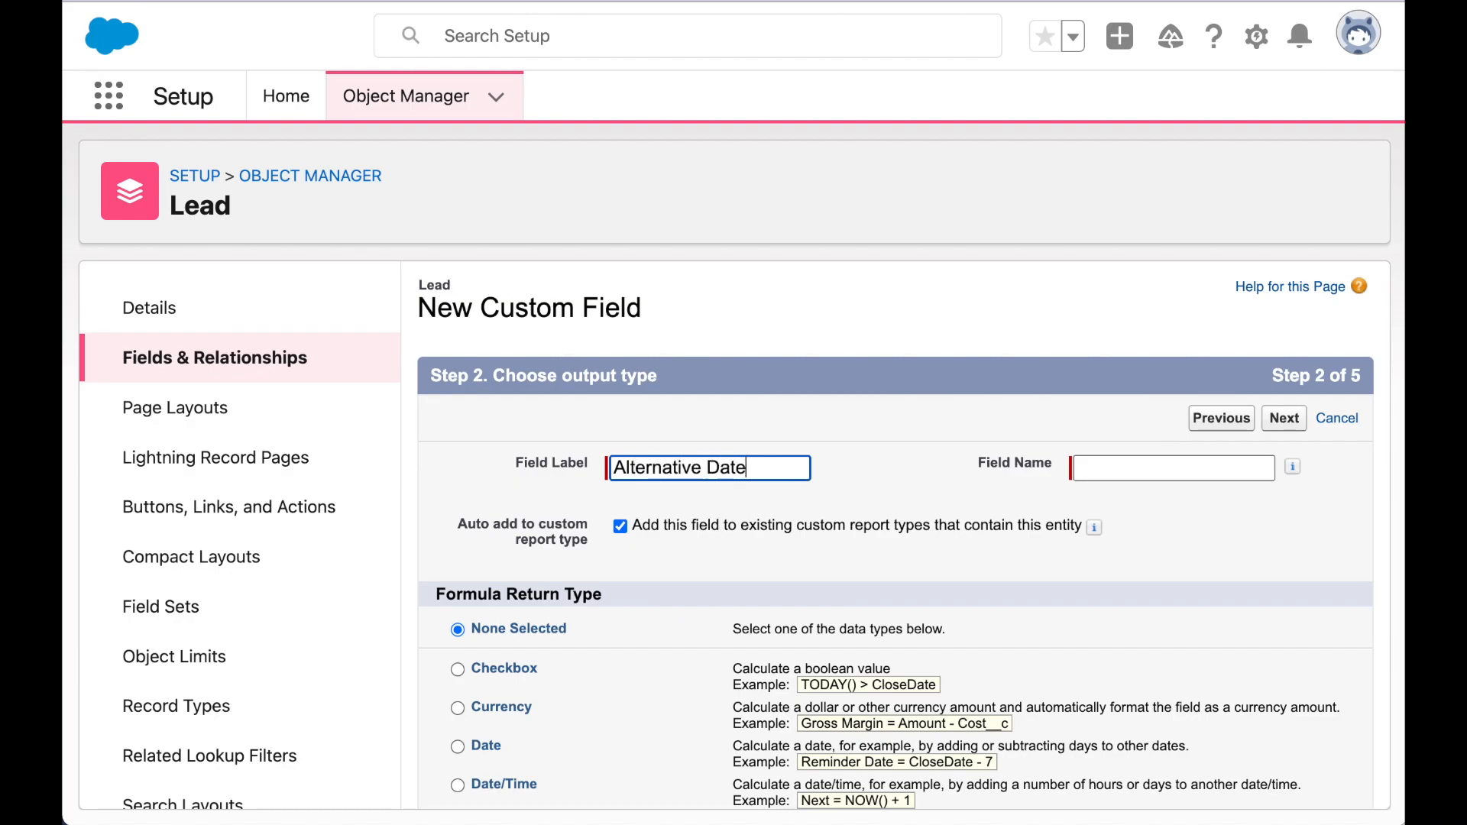
key(Tab)
scroll(628, 507, down, 5)
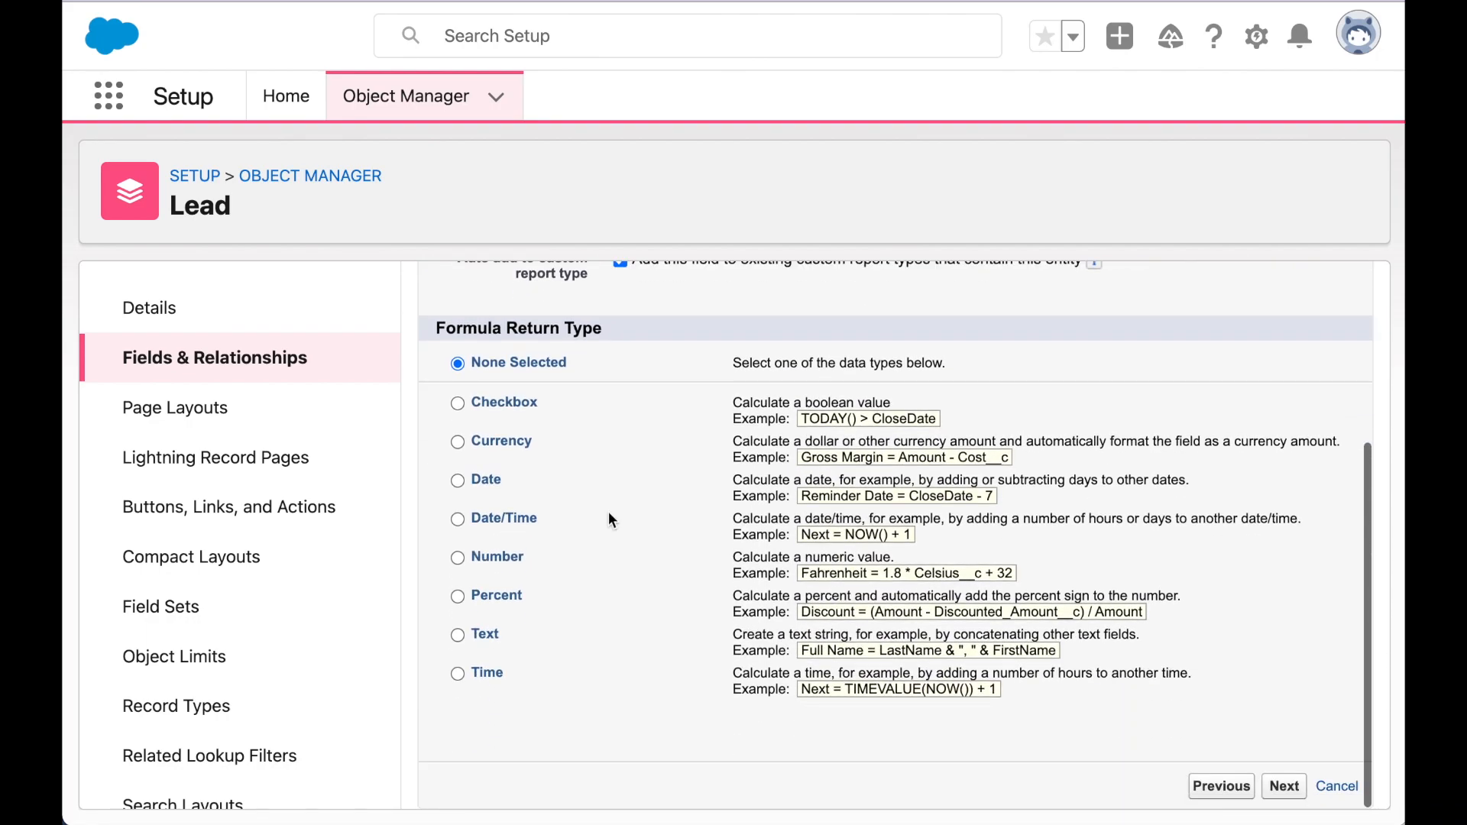
click(492, 480)
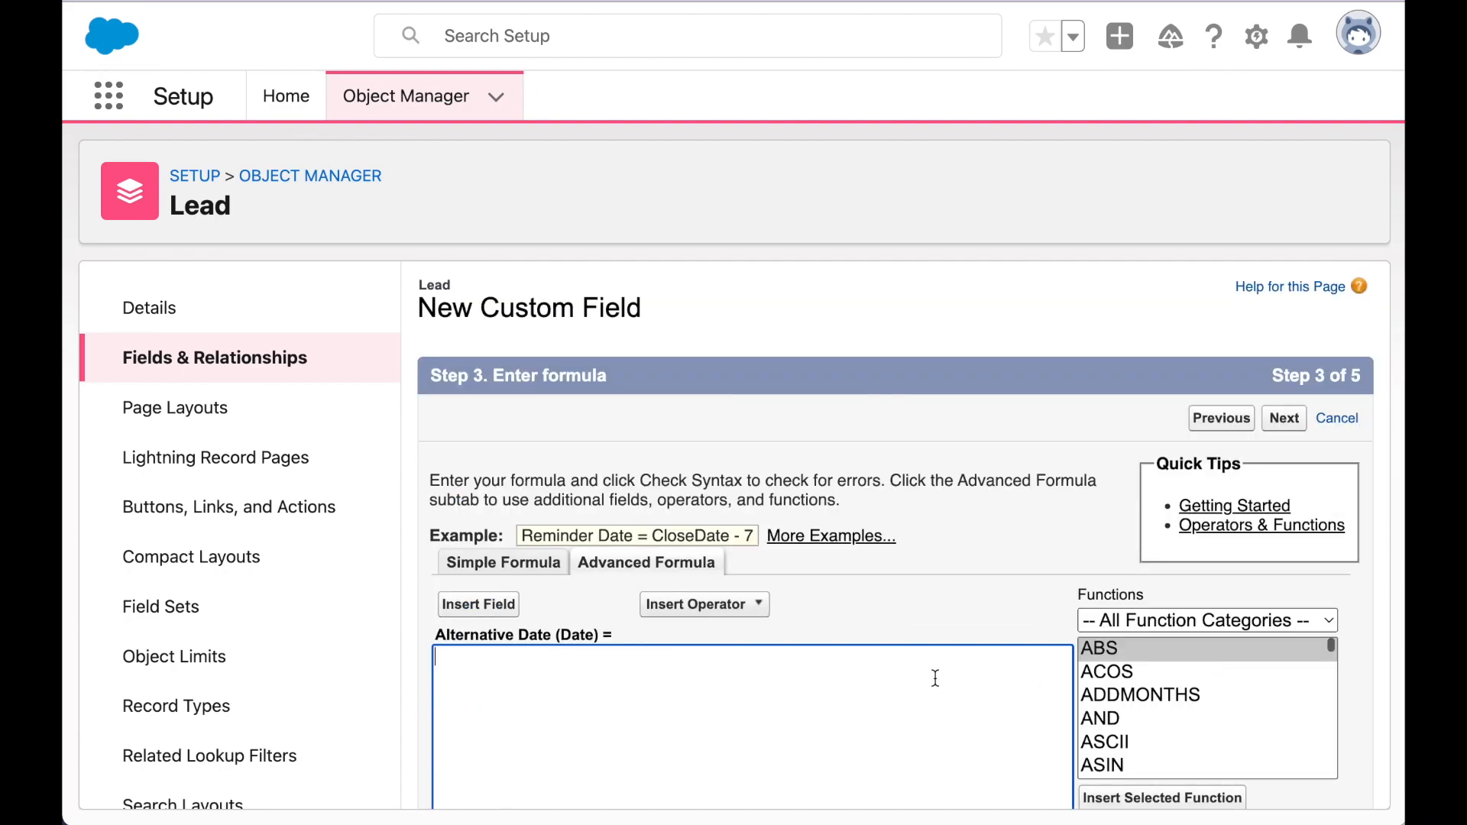
- Zoom in and insert the custom Date__c field into the Advanced Formula box
scroll(936, 677, down, 3)
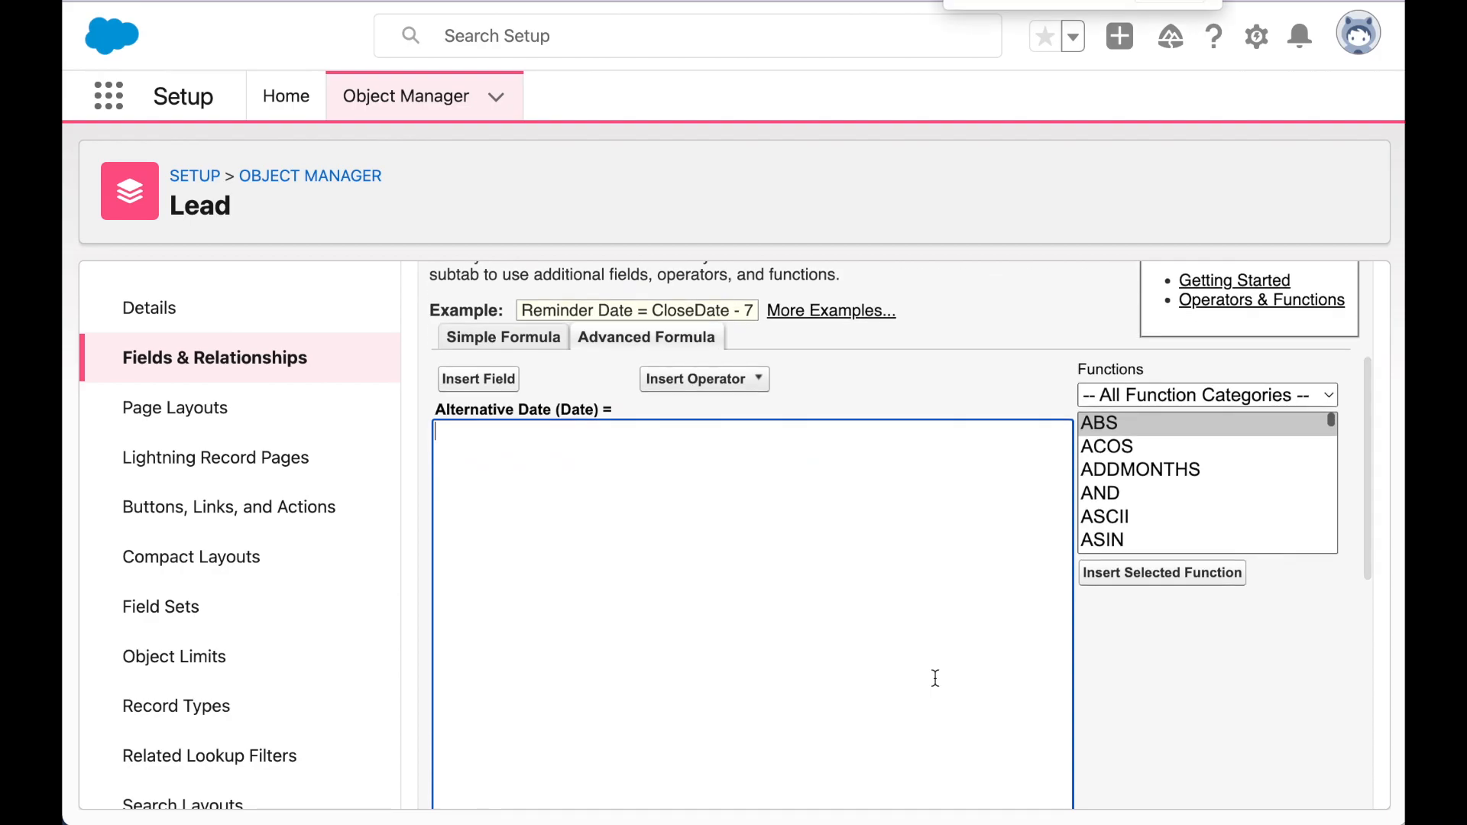
key(super+plus)
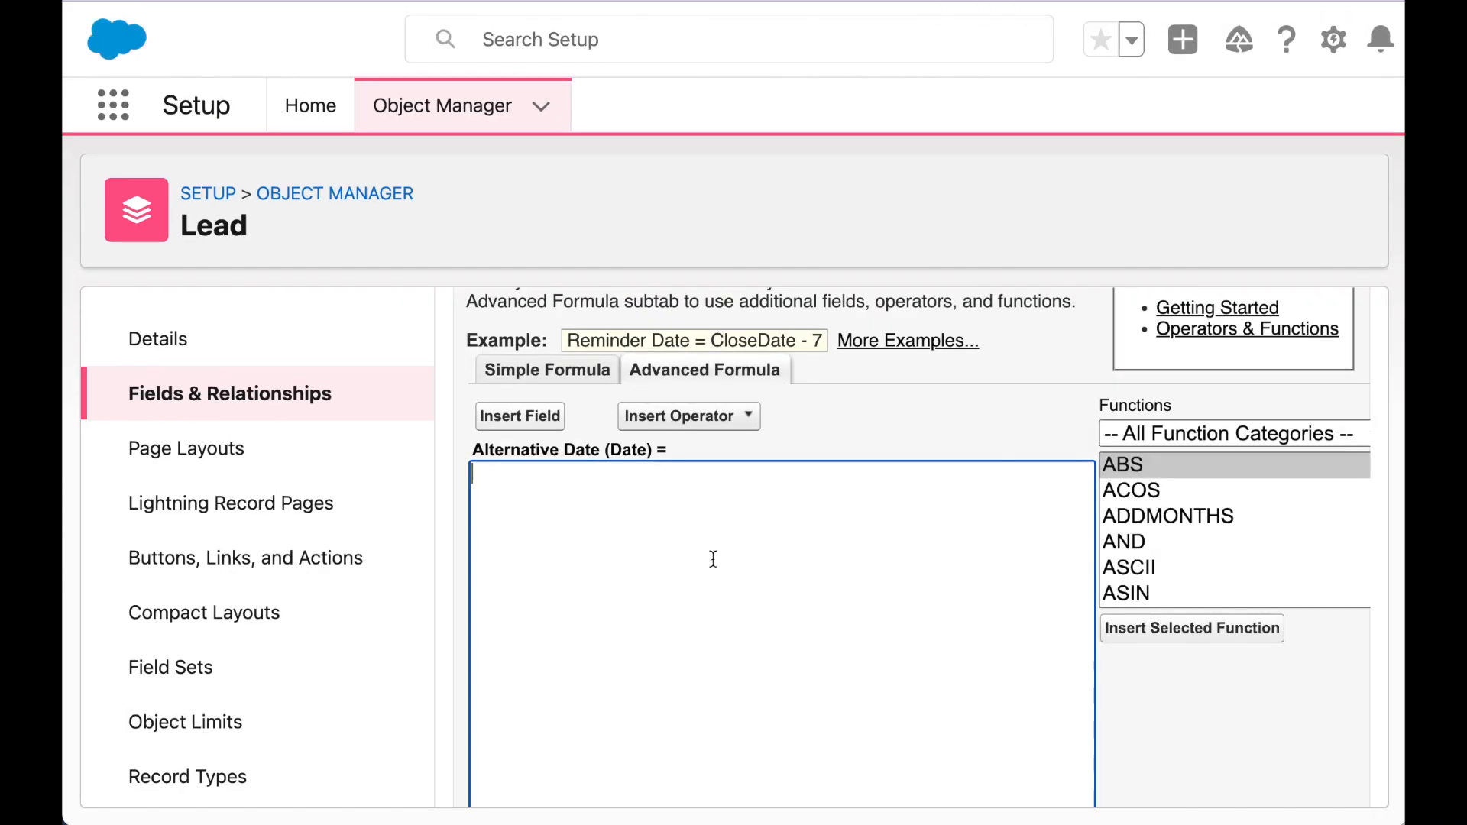
click(518, 417)
click(1049, 564)
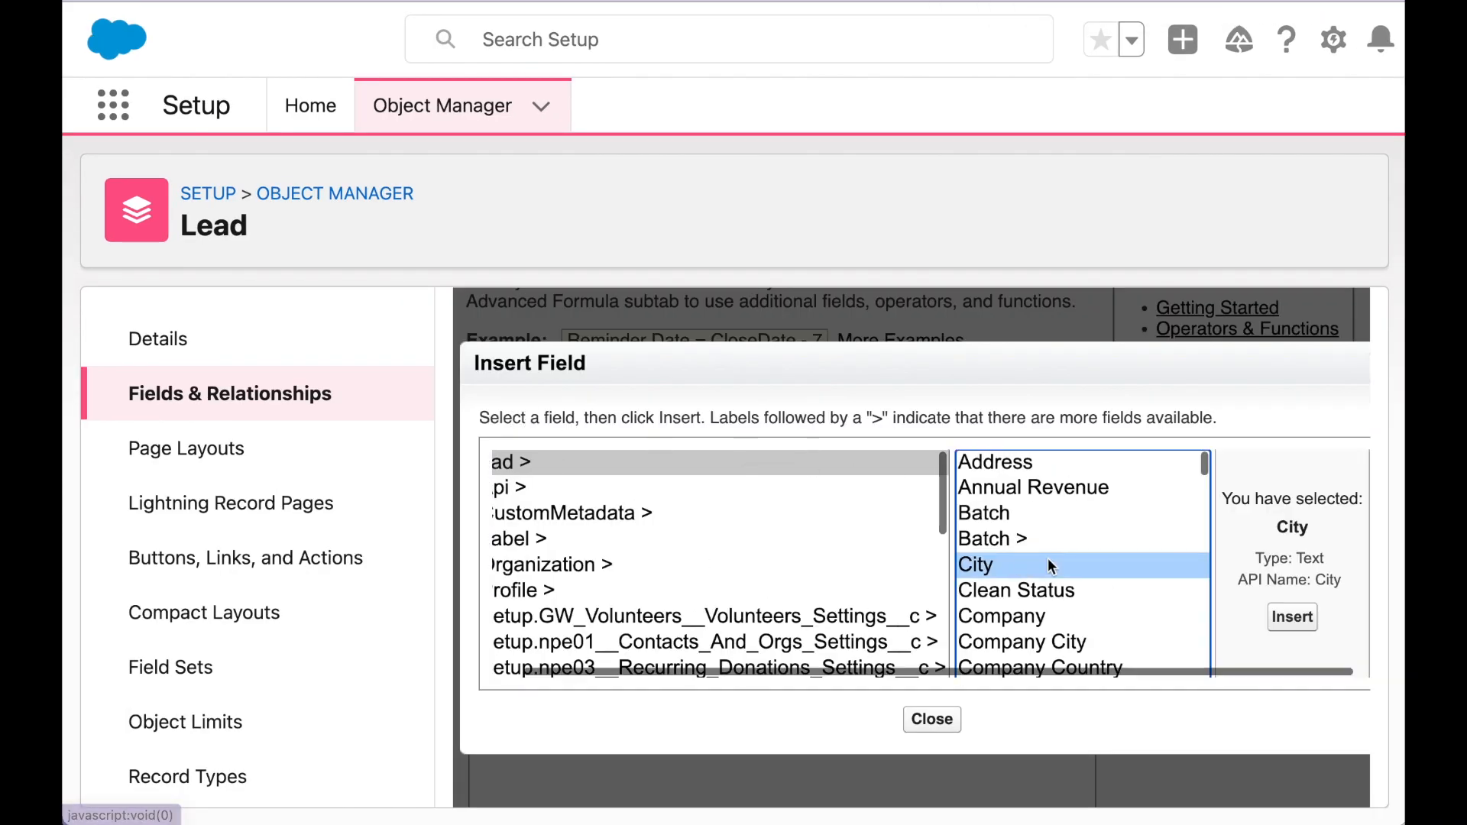
key(d)
scroll(881, 566, down, 2)
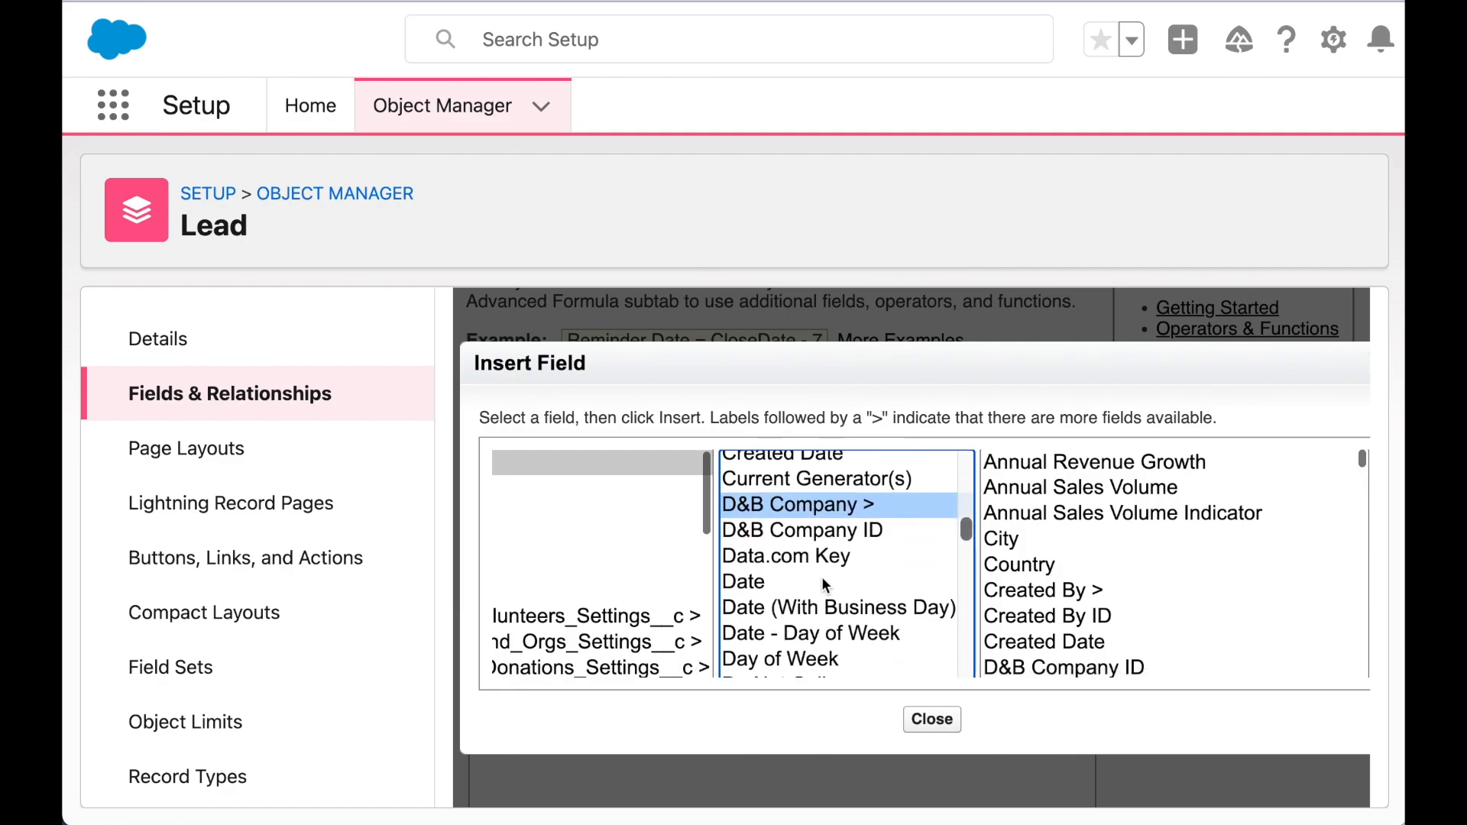
click(825, 583)
click(1291, 617)
- Complete the weekday expression as MOD( Date__c - DATE(1900,1,1),7), fixing the MOD typo
text(-)
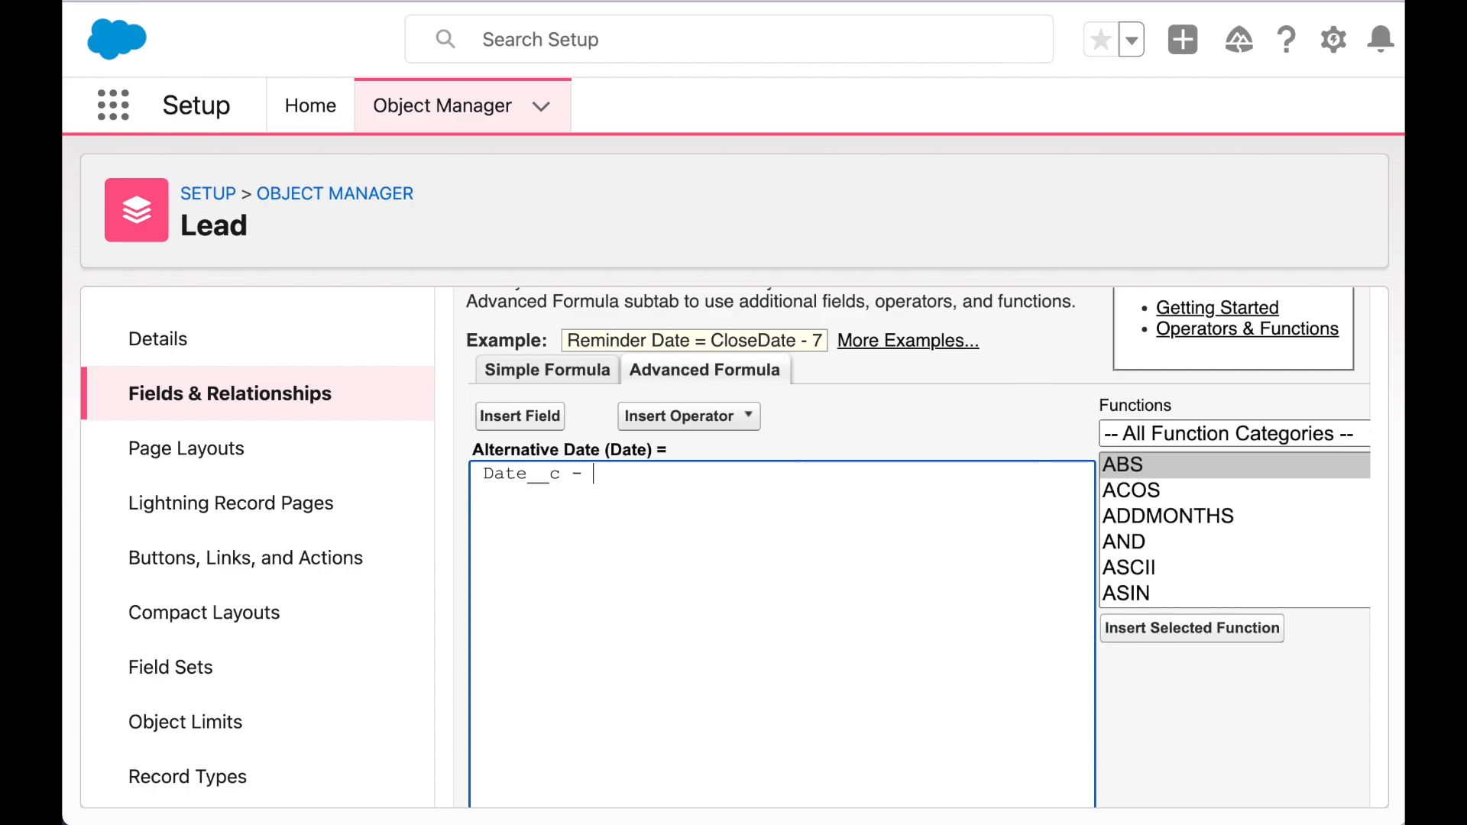
text( DATE(1900)
text(,1,1))
text(MOOD)
key(BackSpace)
key(BackSpace)
text(D()
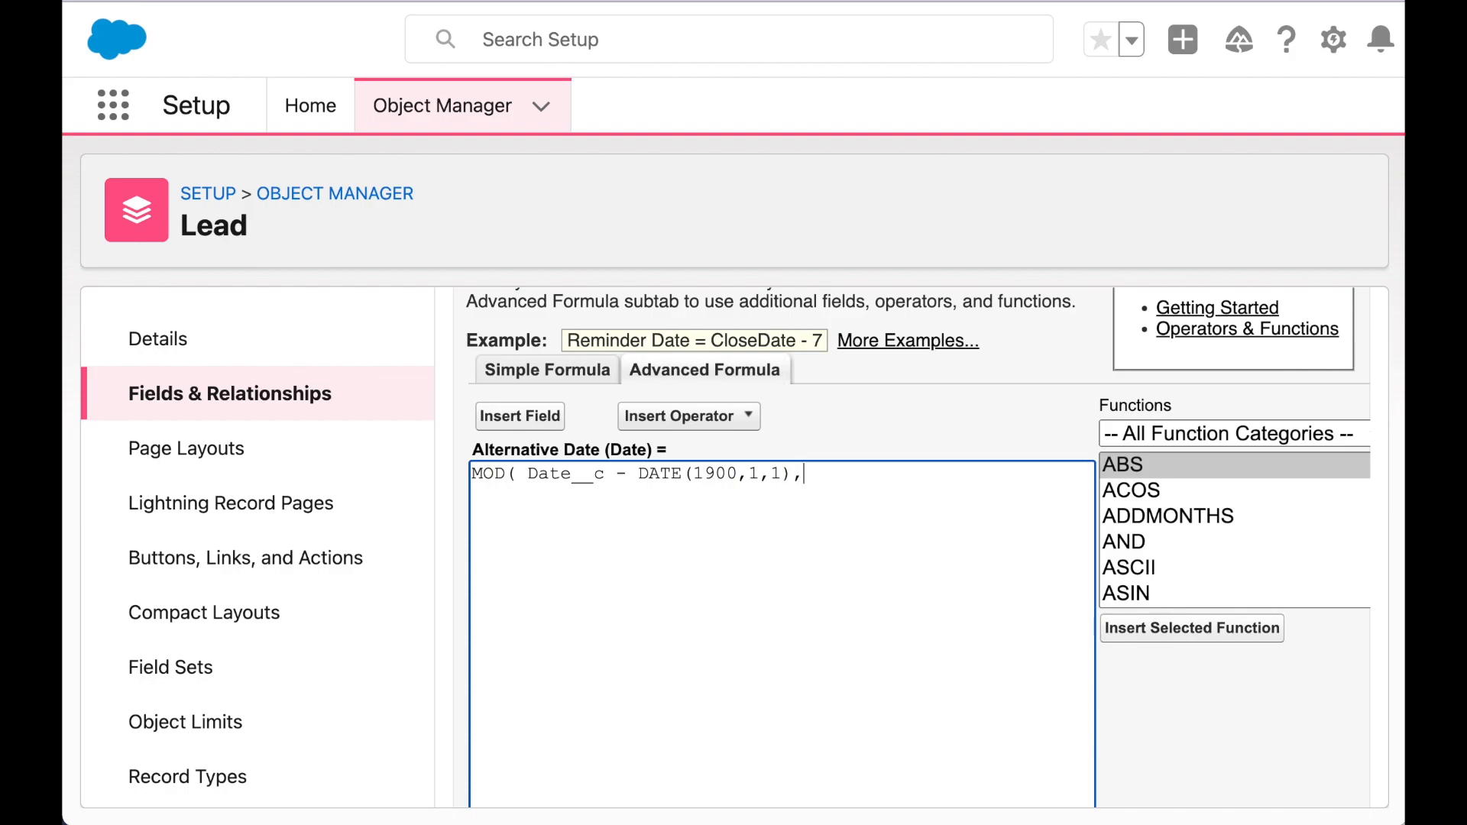
text(7)
- Add a blank first line above the MOD expression and paste a copy of Date__c there
key(Up)
key(Return)
key(Return)
key(Up)
key(Up)
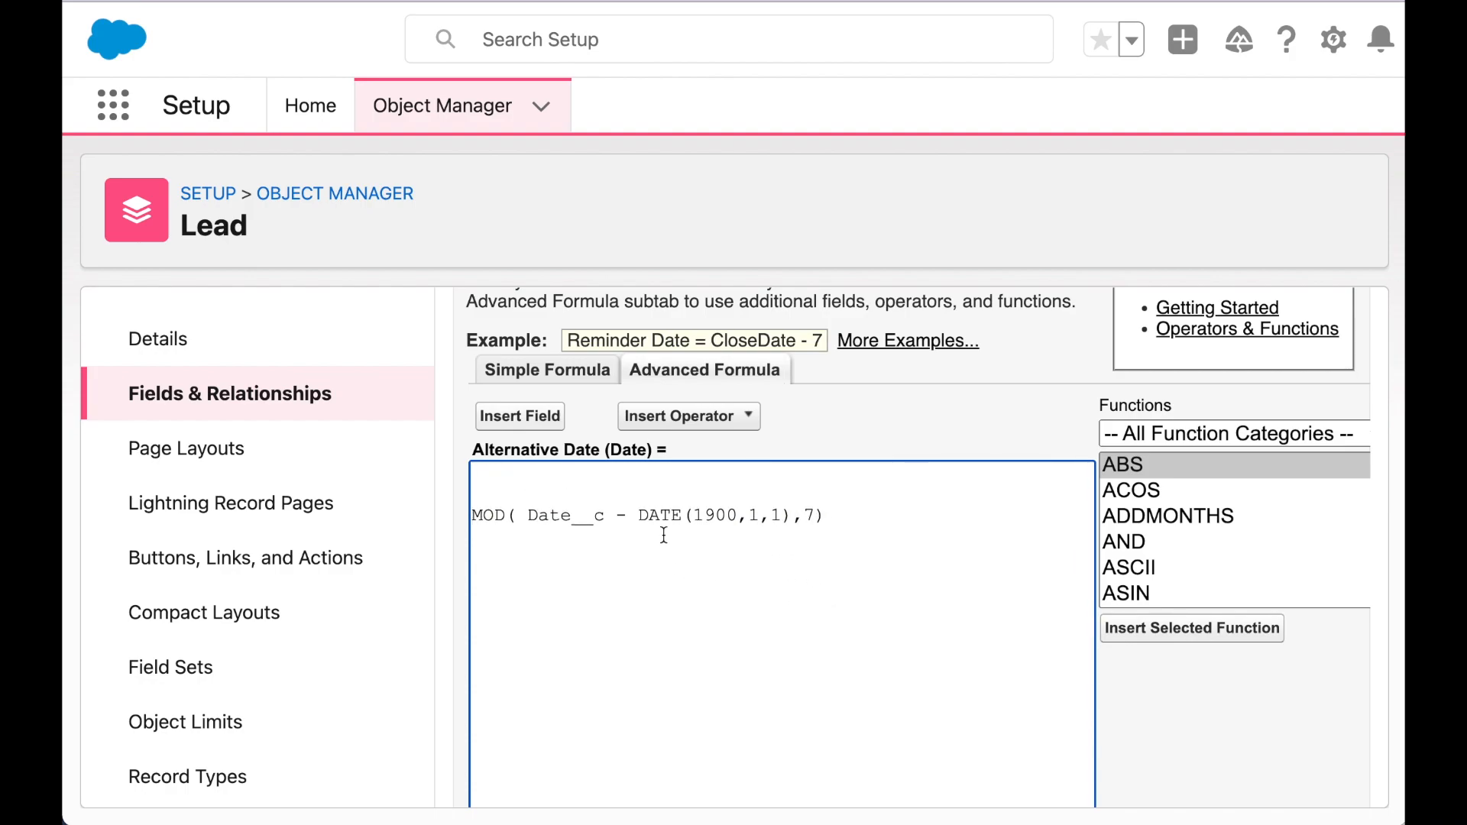
drag(603, 515, 527, 515)
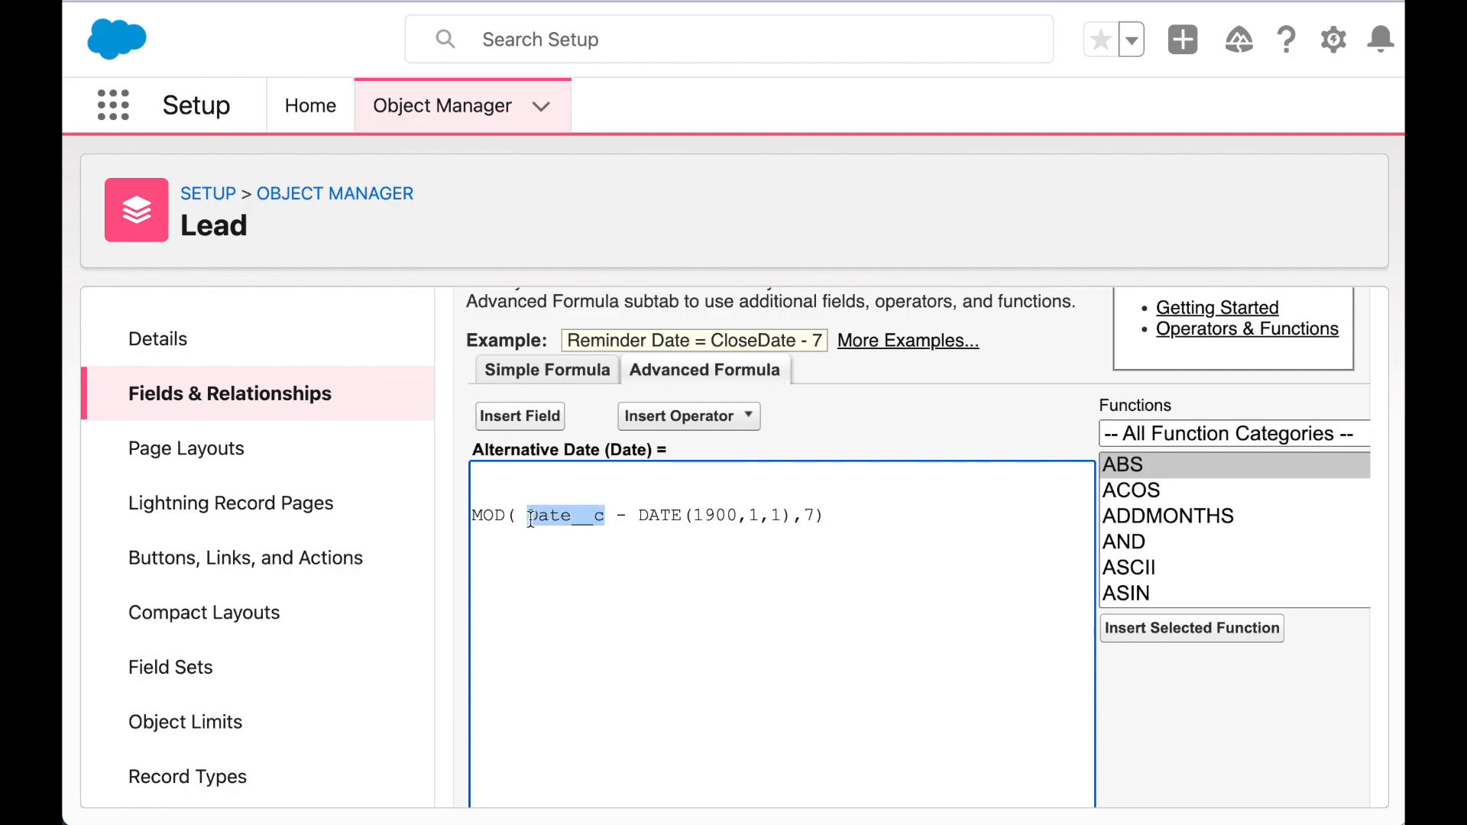
key(super+c)
click(533, 469)
key(super+v)
- Wrap the formula as Date__c - CASE( MOD(...), 5,1, 6,2, 0 )
text(-)
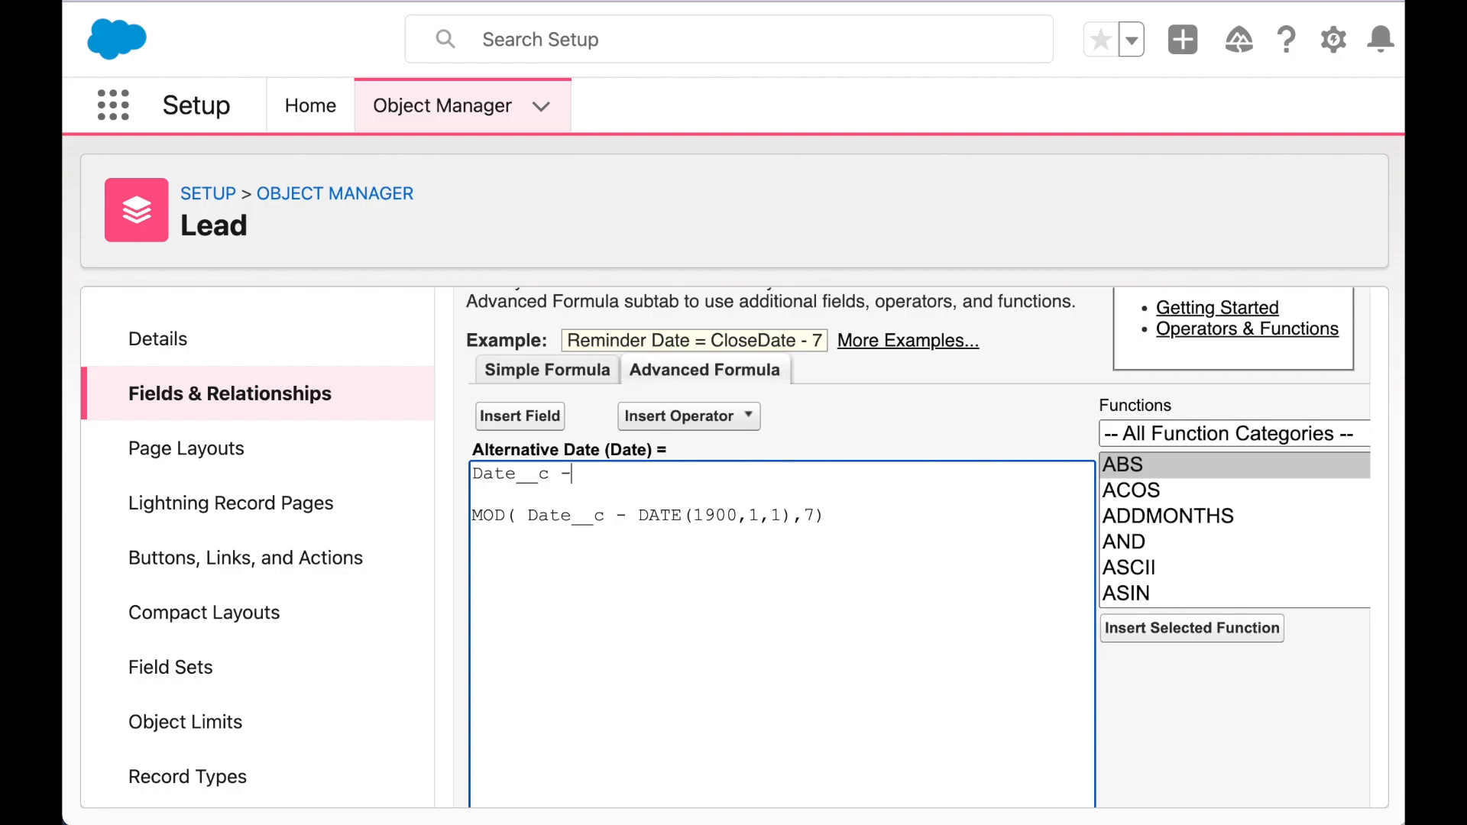
key(Return)
key(Return)
text(CASE()
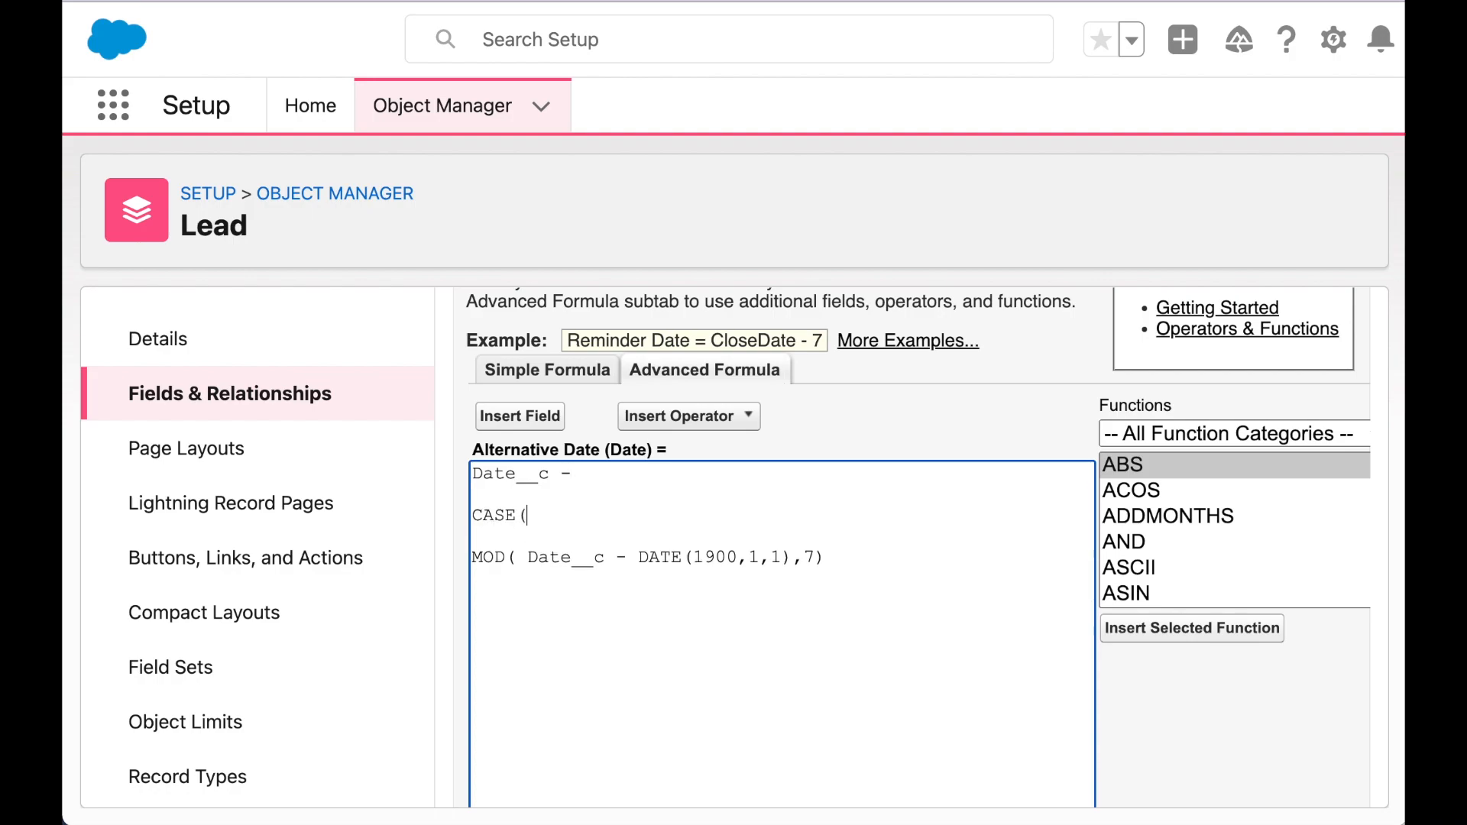
key(Down)
text(5,1,)
key(Return)
text(6,2,)
key(Return)
text(0 )
text())
- Run Check Syntax on the Alternative Date formula and review the result
scroll(474, 454, down, 5)
scroll(497, 550, down, 2)
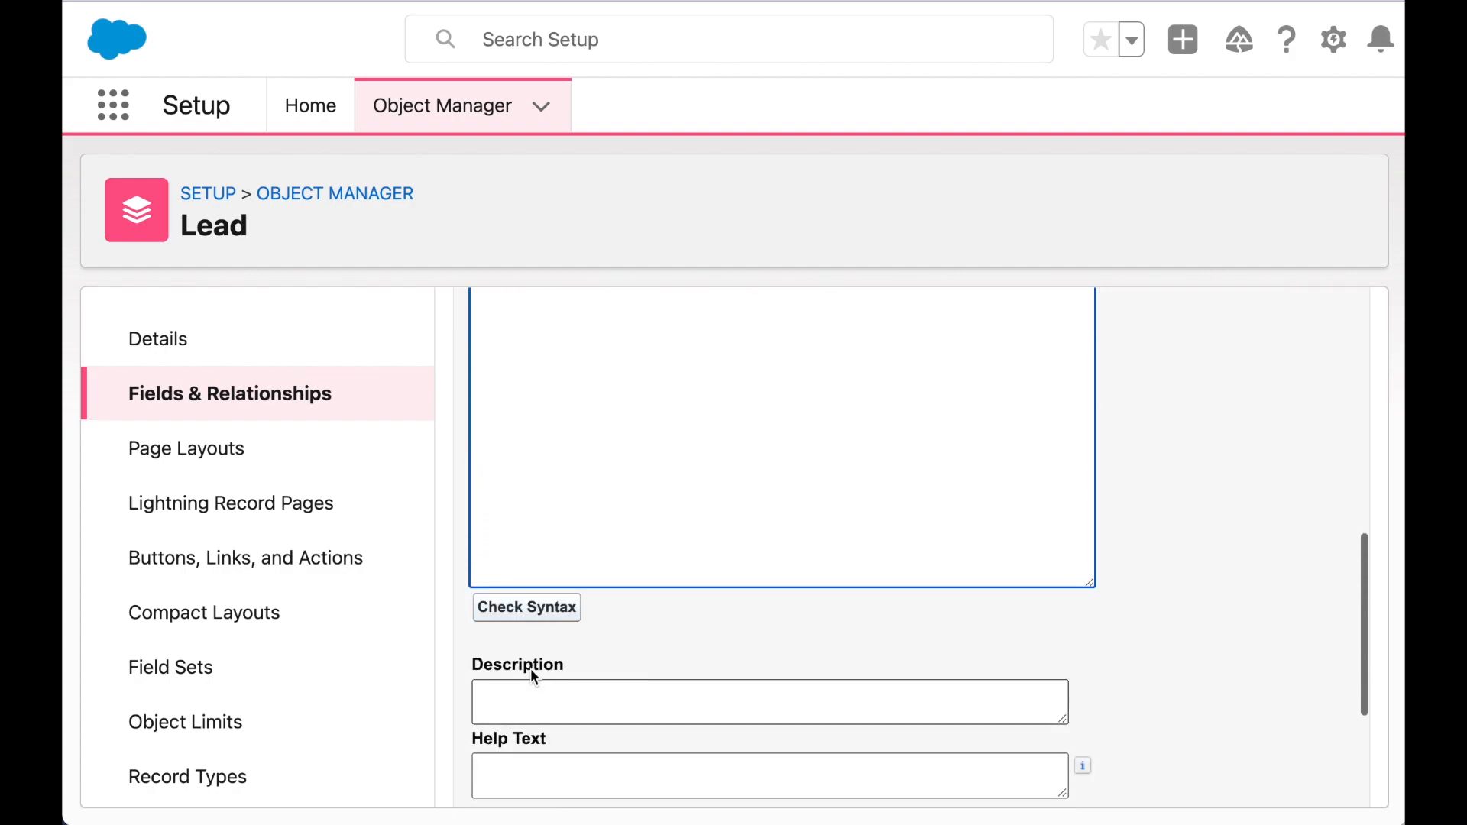
click(529, 609)
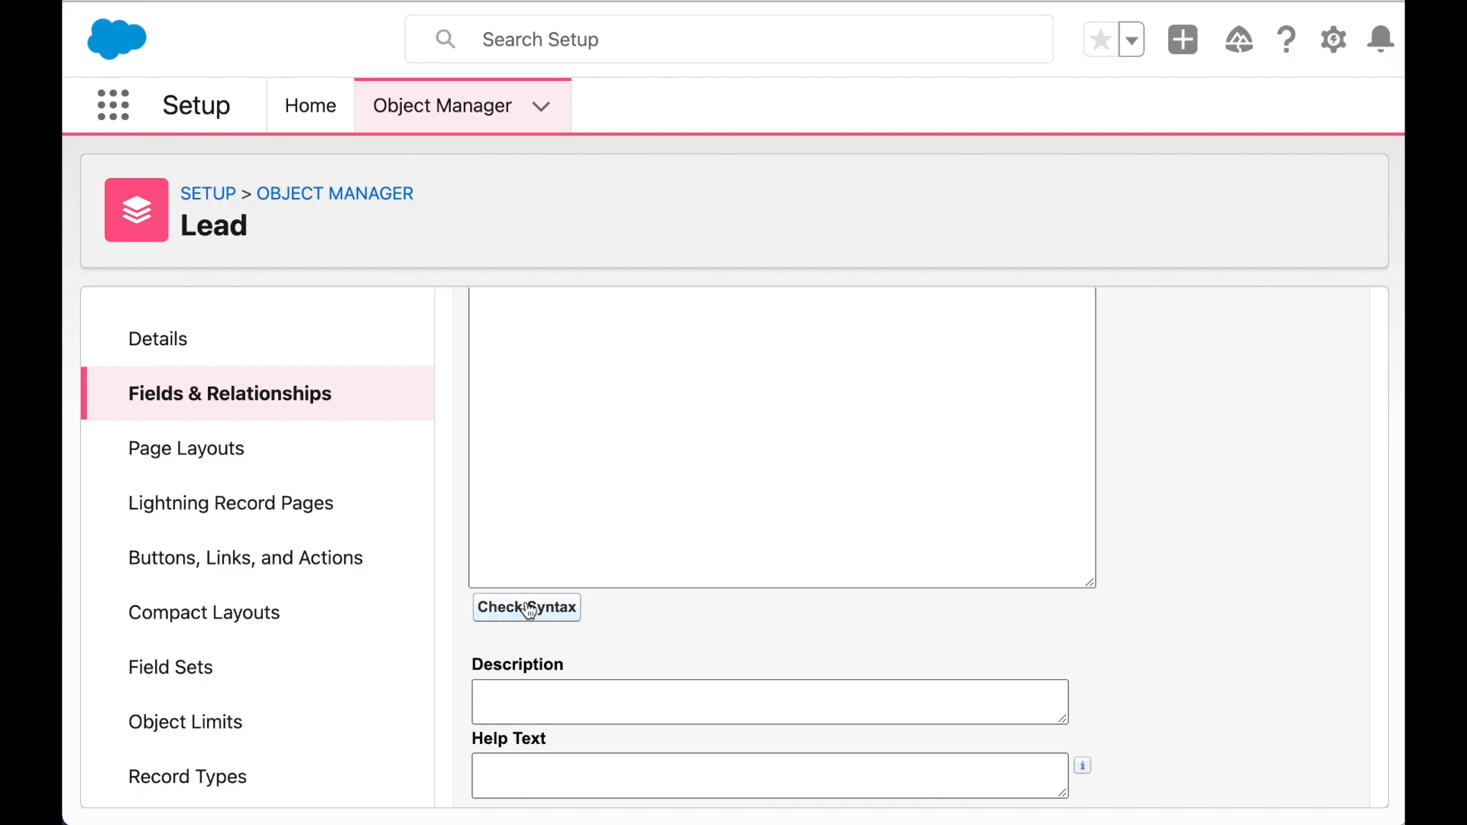
scroll(529, 612, down, 7)
scroll(527, 609, down, 2)
scroll(525, 604, up, 5)
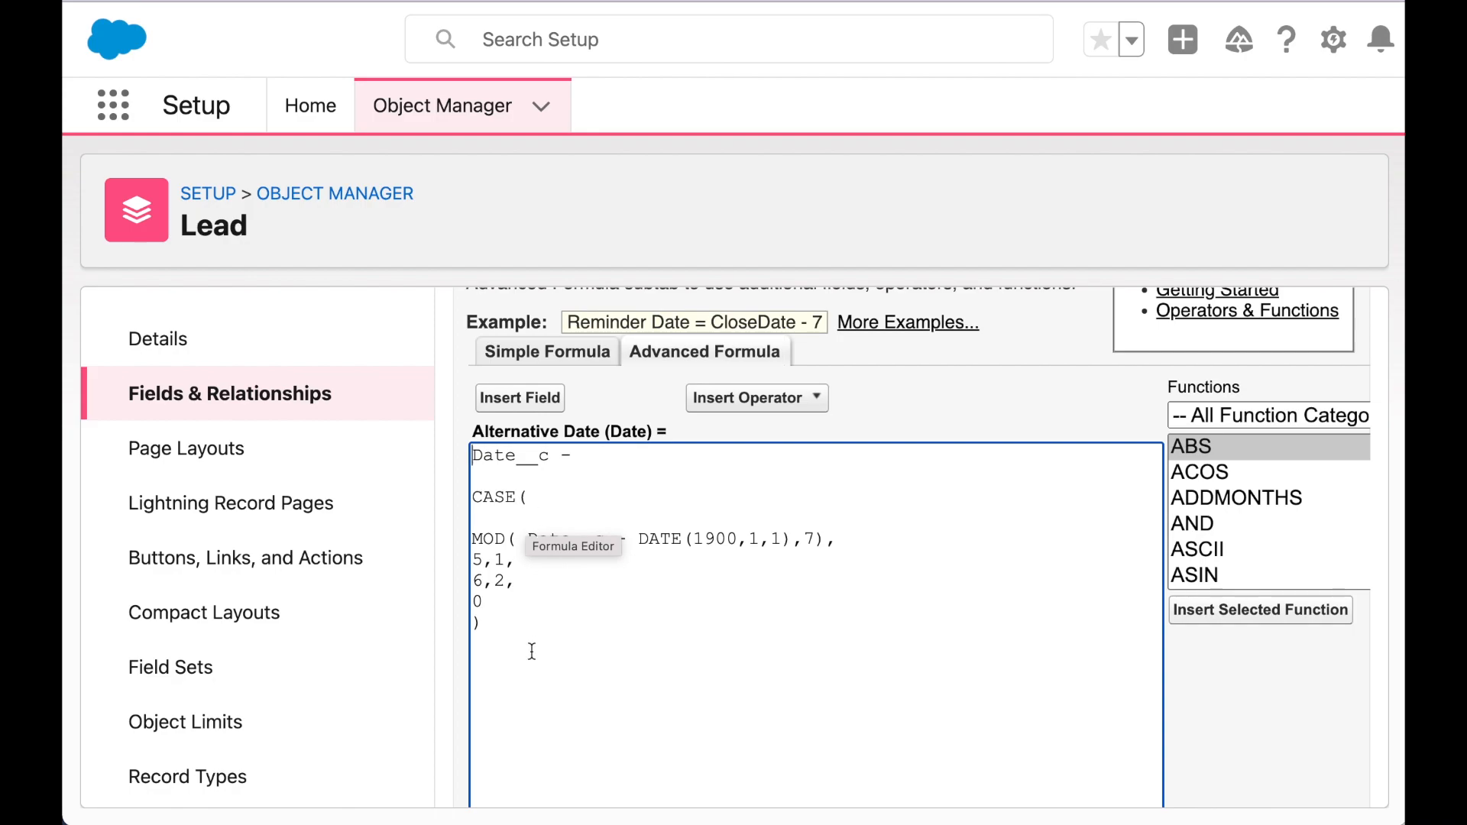
- Add the comment /*subtract 1 day if Saturday, 2 if Sunday* above the MOD line
click(543, 516)
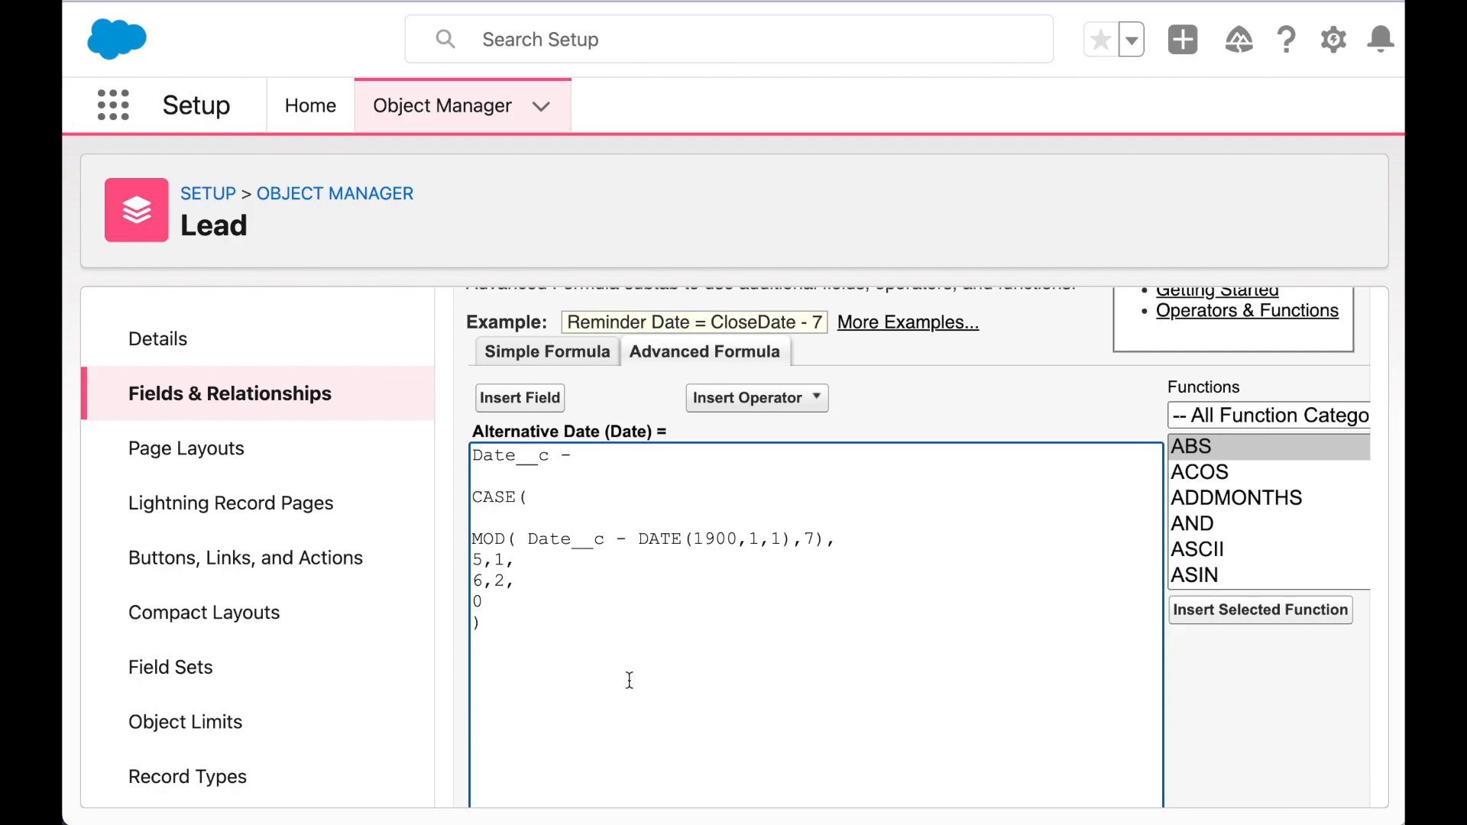
text(/*)
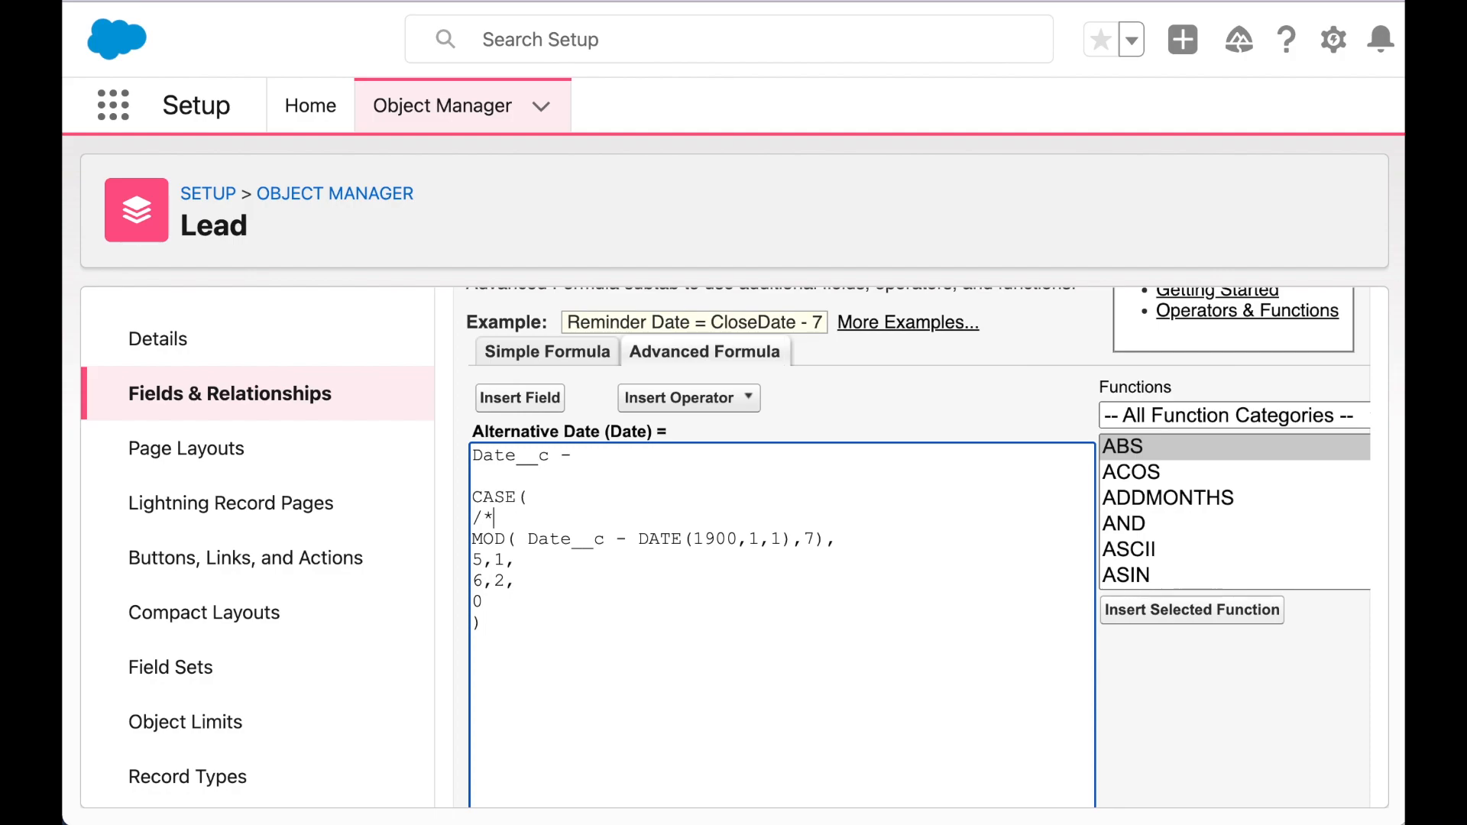
text(subtract 1 day if S)
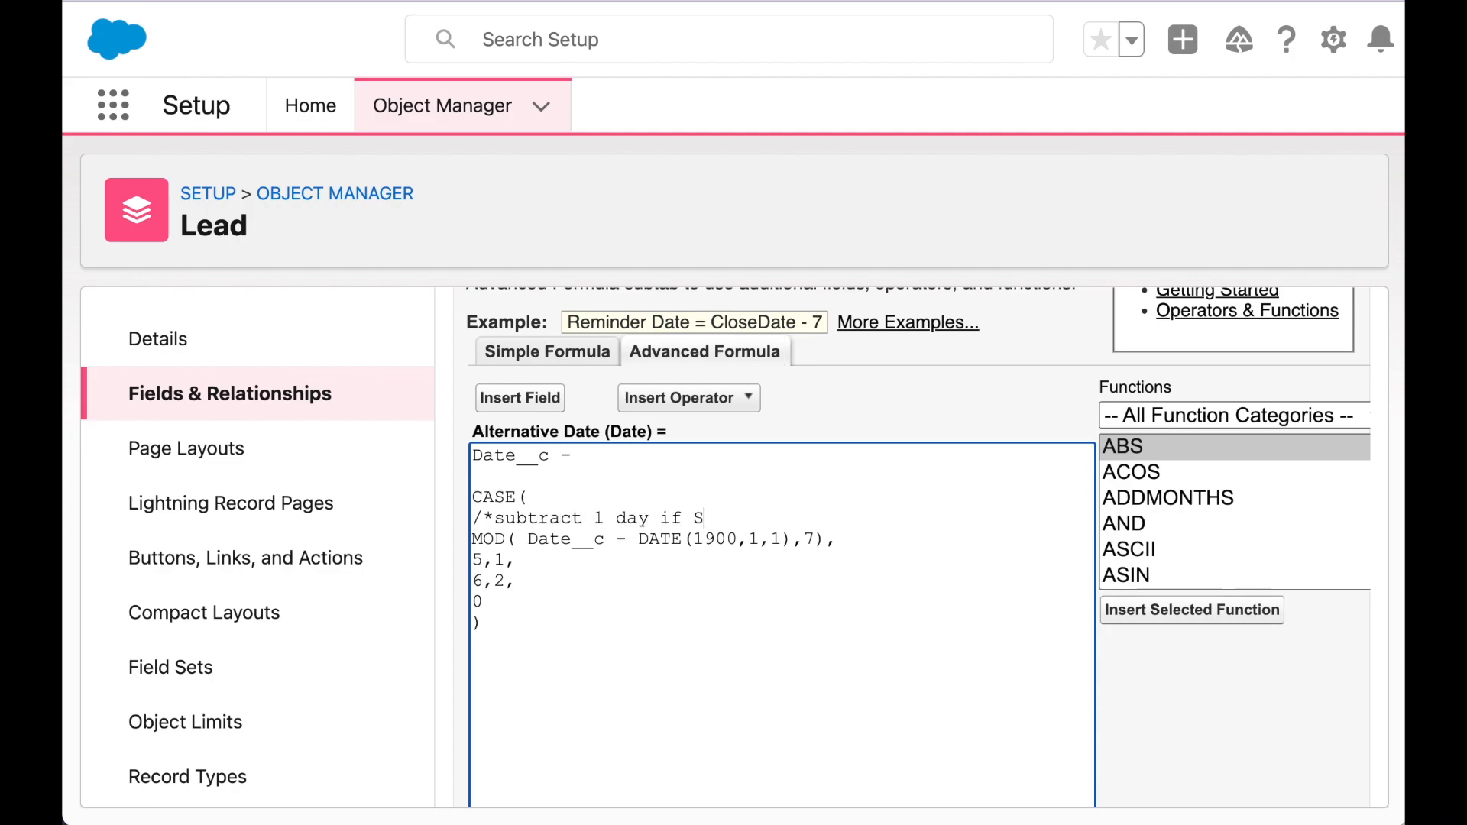
text(aturday, 2 if Sunday)
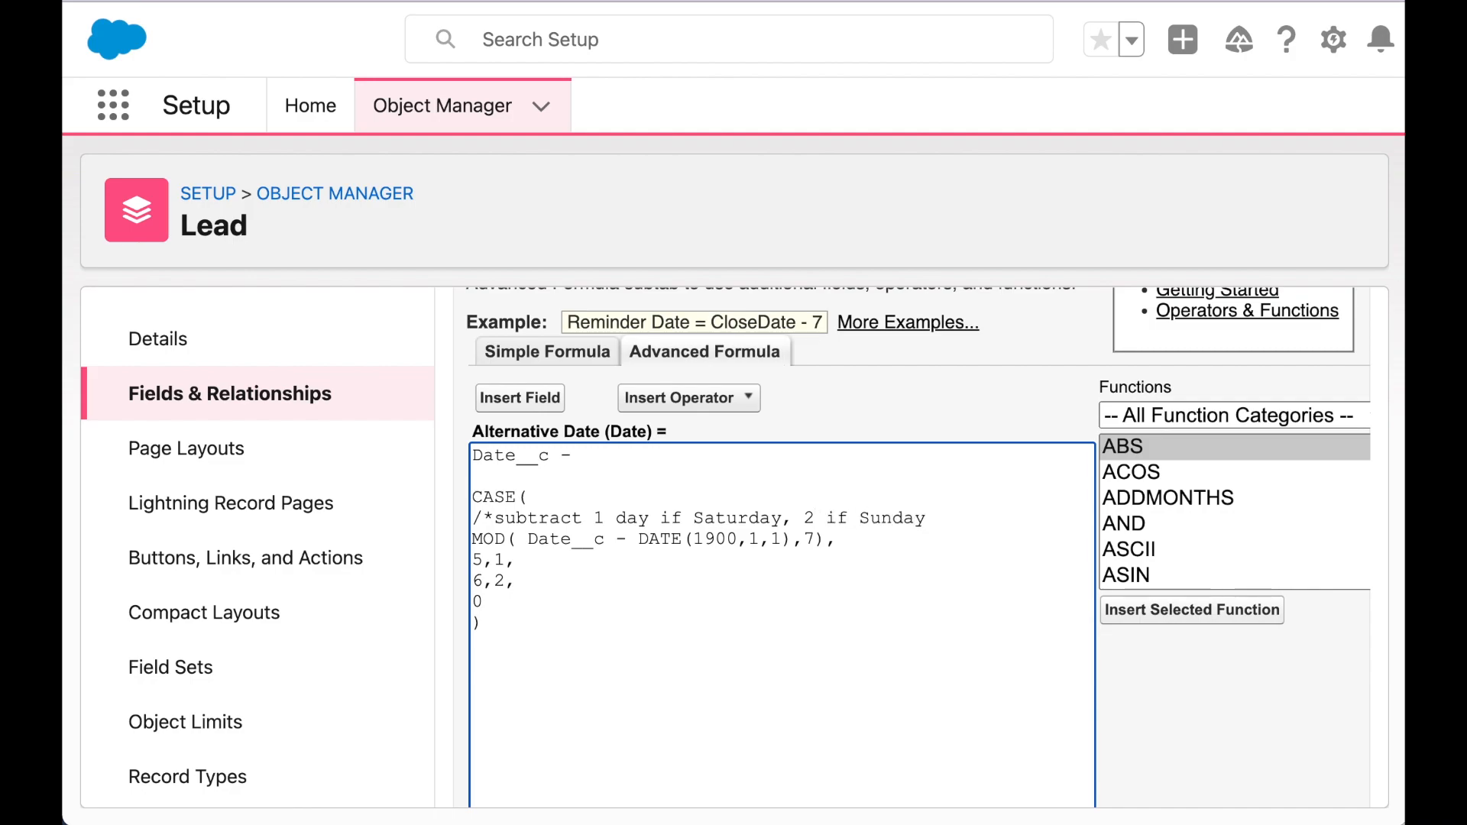
text(*)
scroll(508, 688, down, 10)
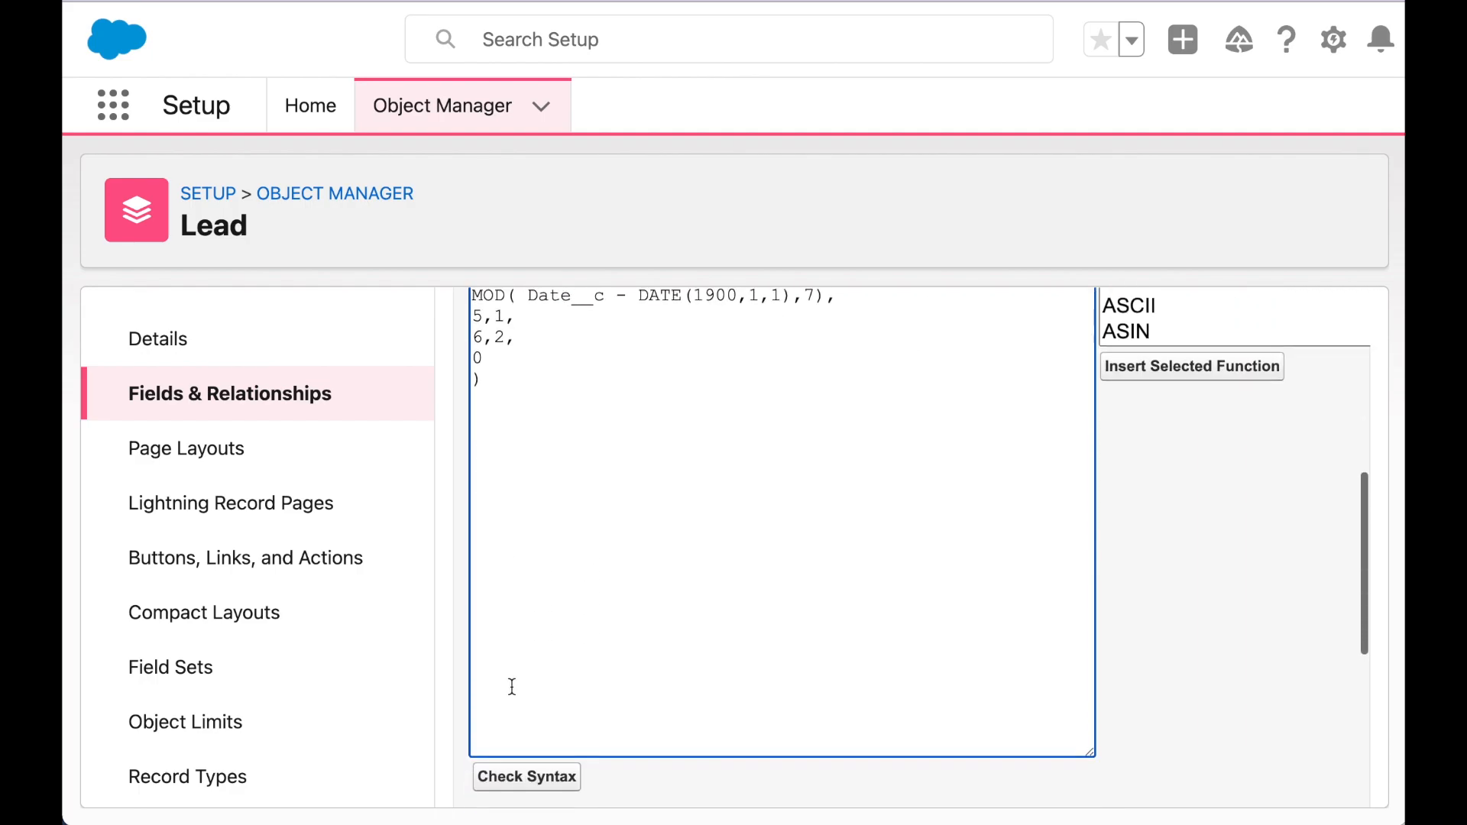
- Recheck the formula syntax, accept field-level security, and save the field to both Lead layouts
click(502, 633)
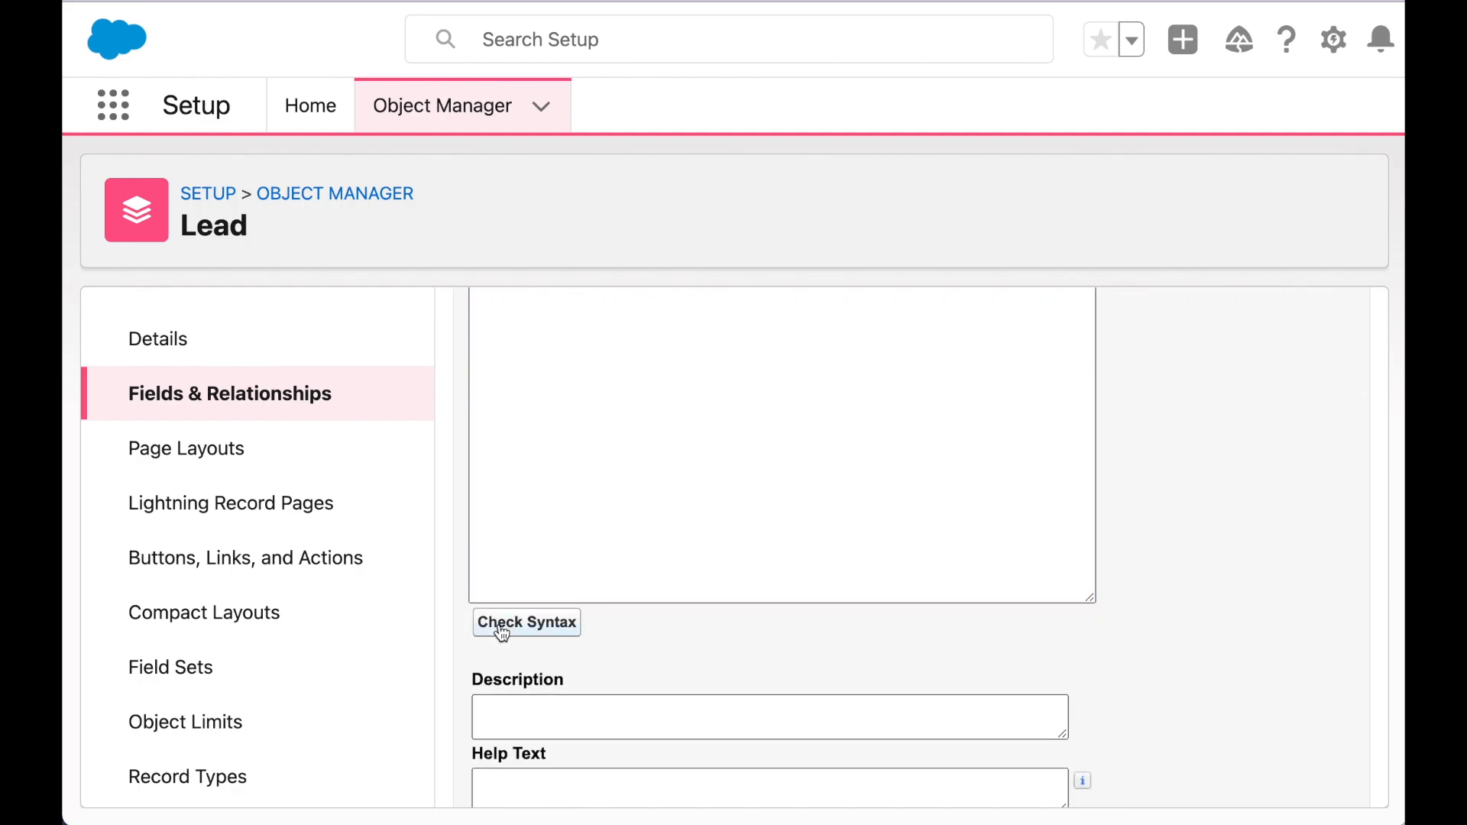
scroll(502, 634, down, 10)
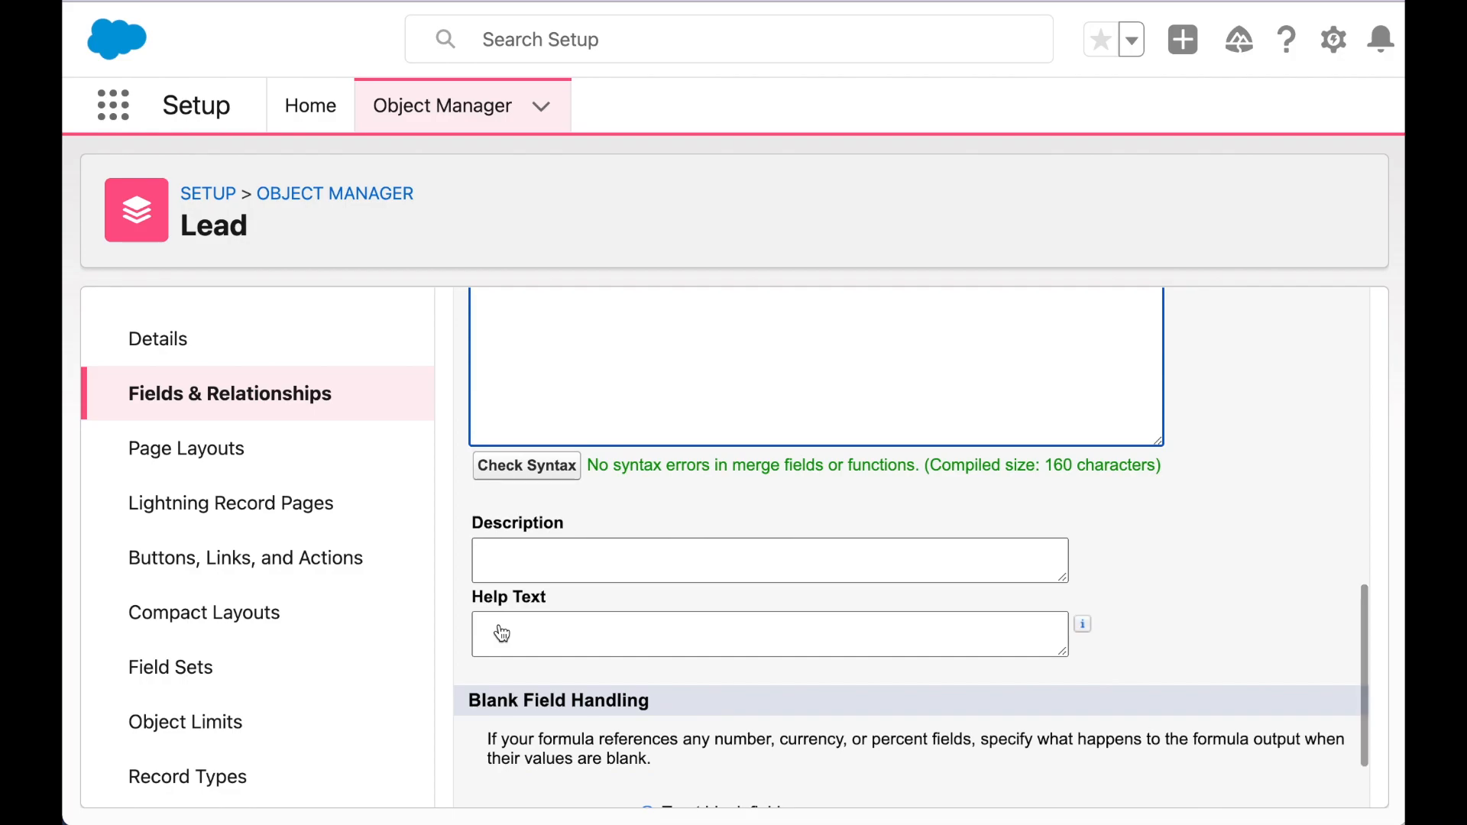
scroll(502, 633, up, 10)
click(1270, 458)
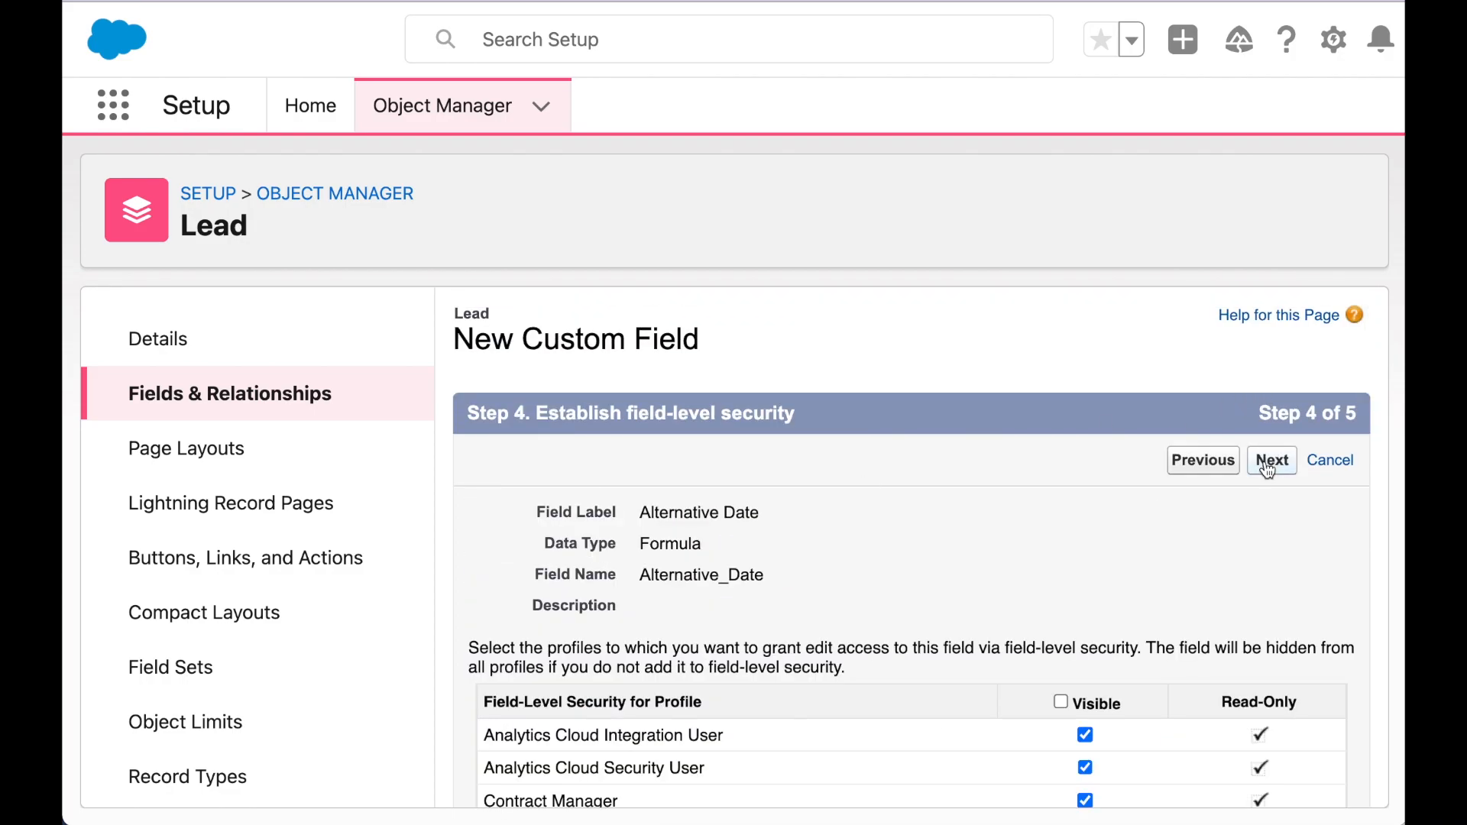
click(1270, 460)
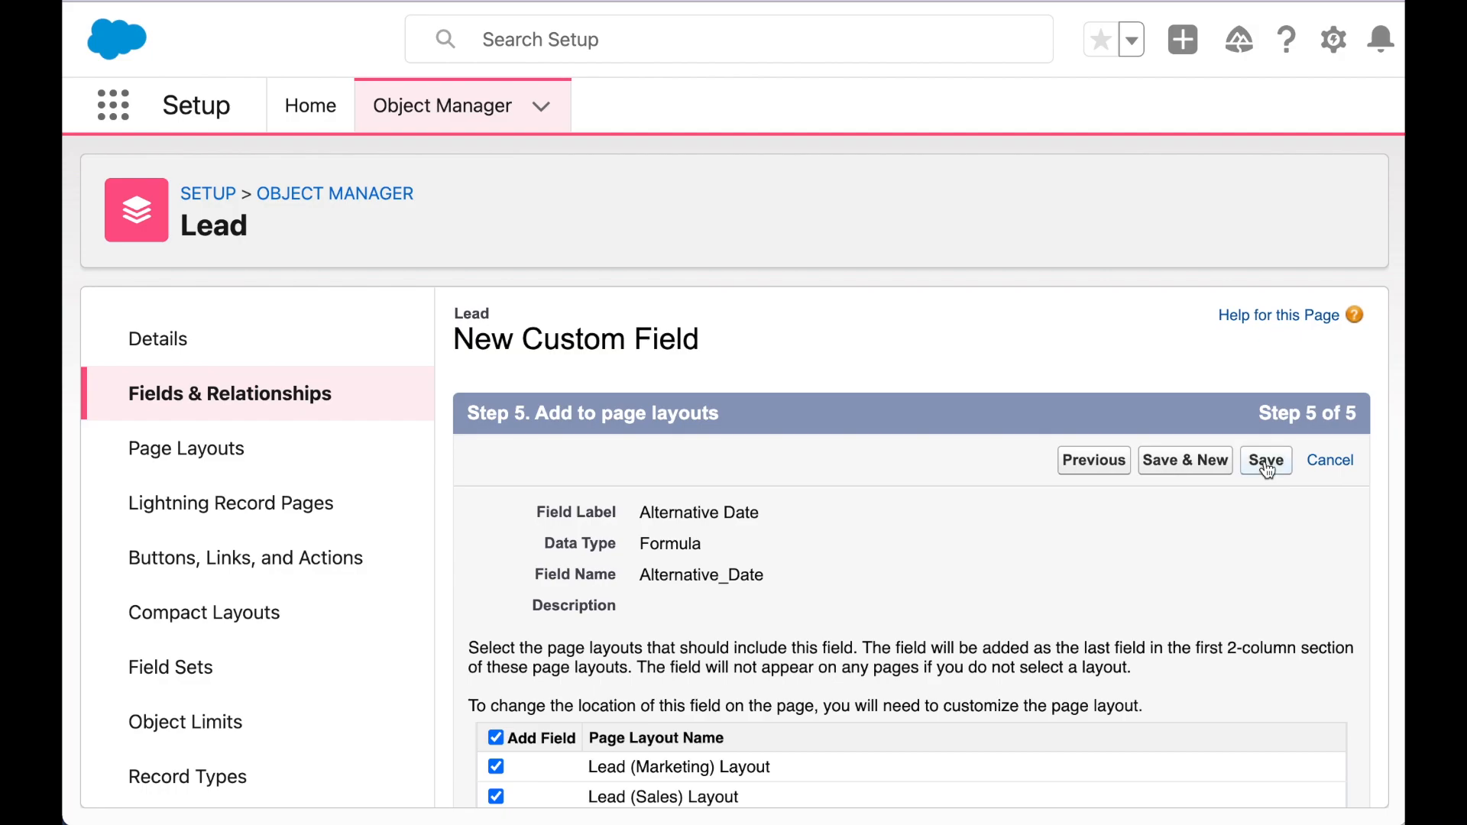
click(1266, 463)
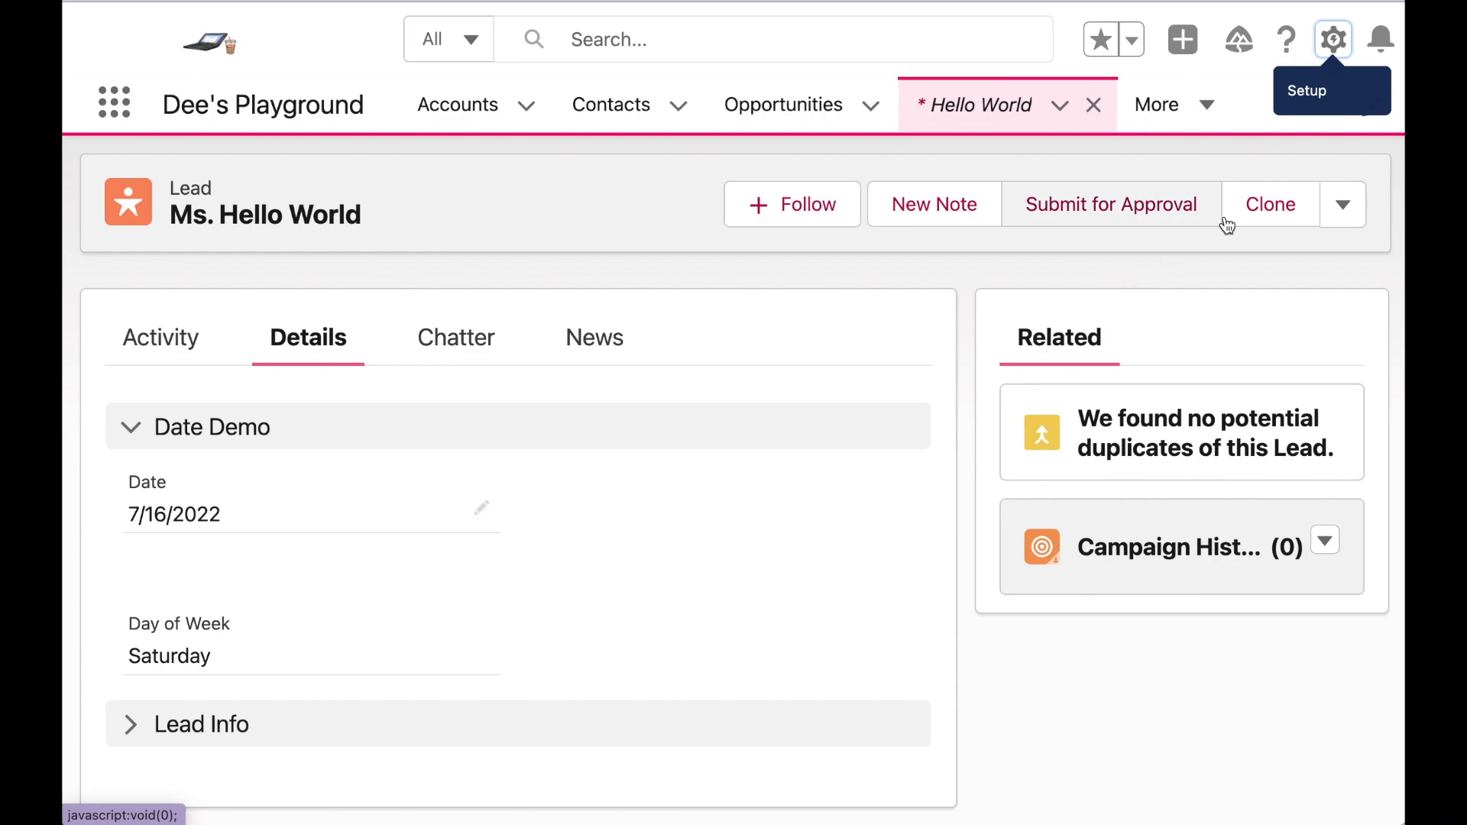
- Set display density to Compact and refresh, revealing Alternative Date 7/15/2022 for 7/16/2022
key(ctrl+minus)
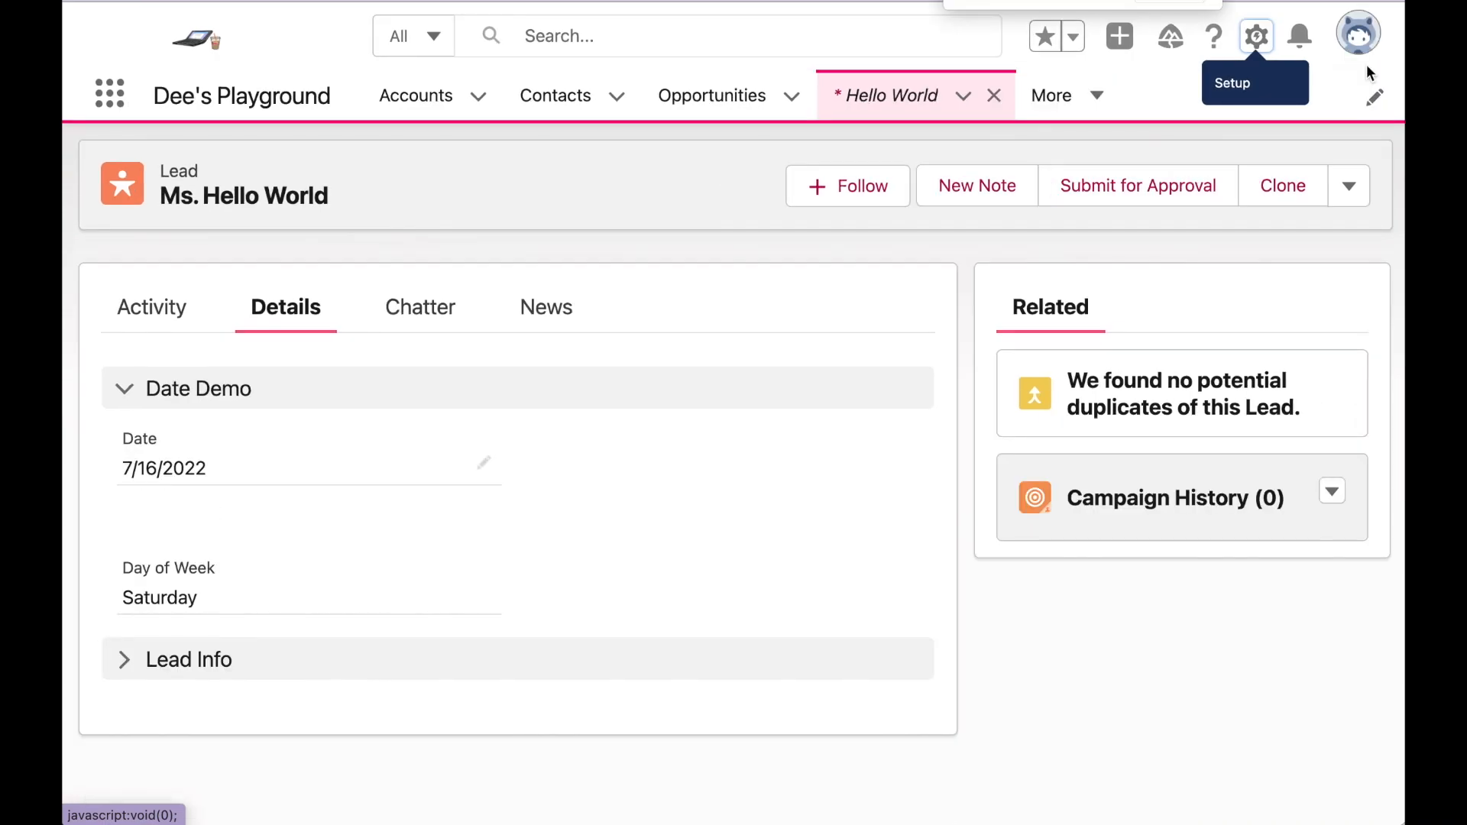
click(1363, 53)
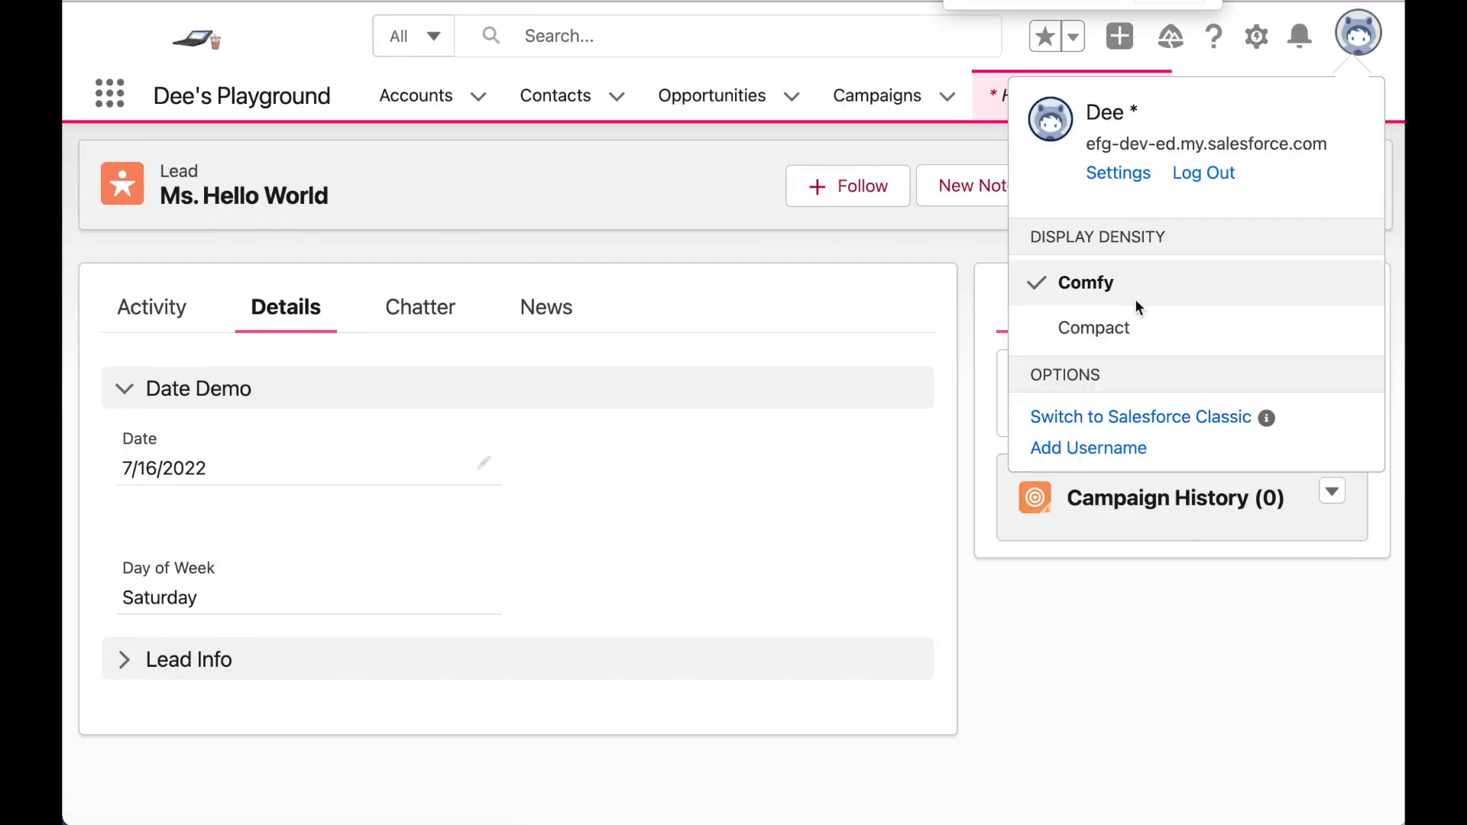
click(1120, 330)
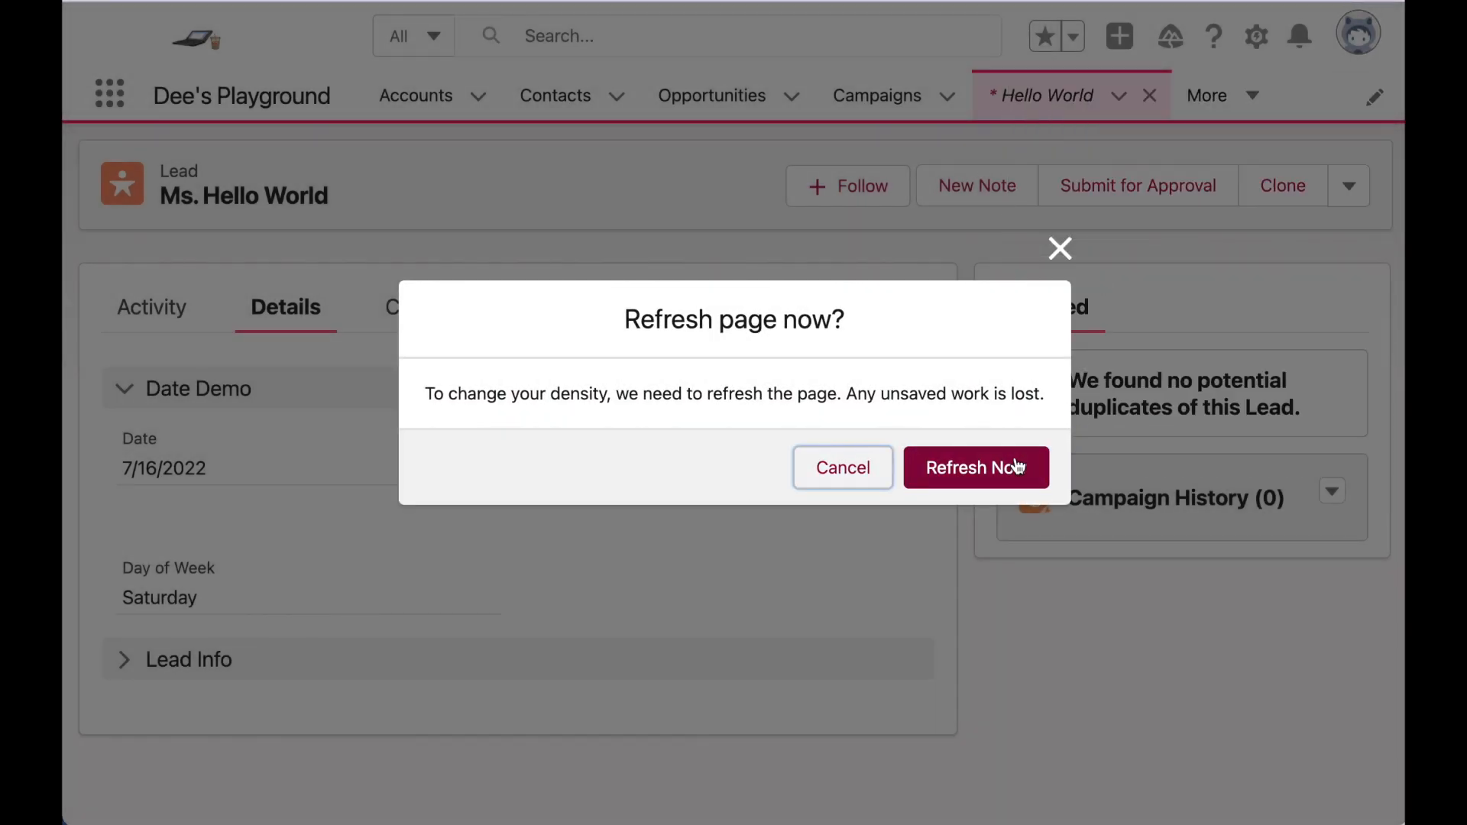
click(1018, 466)
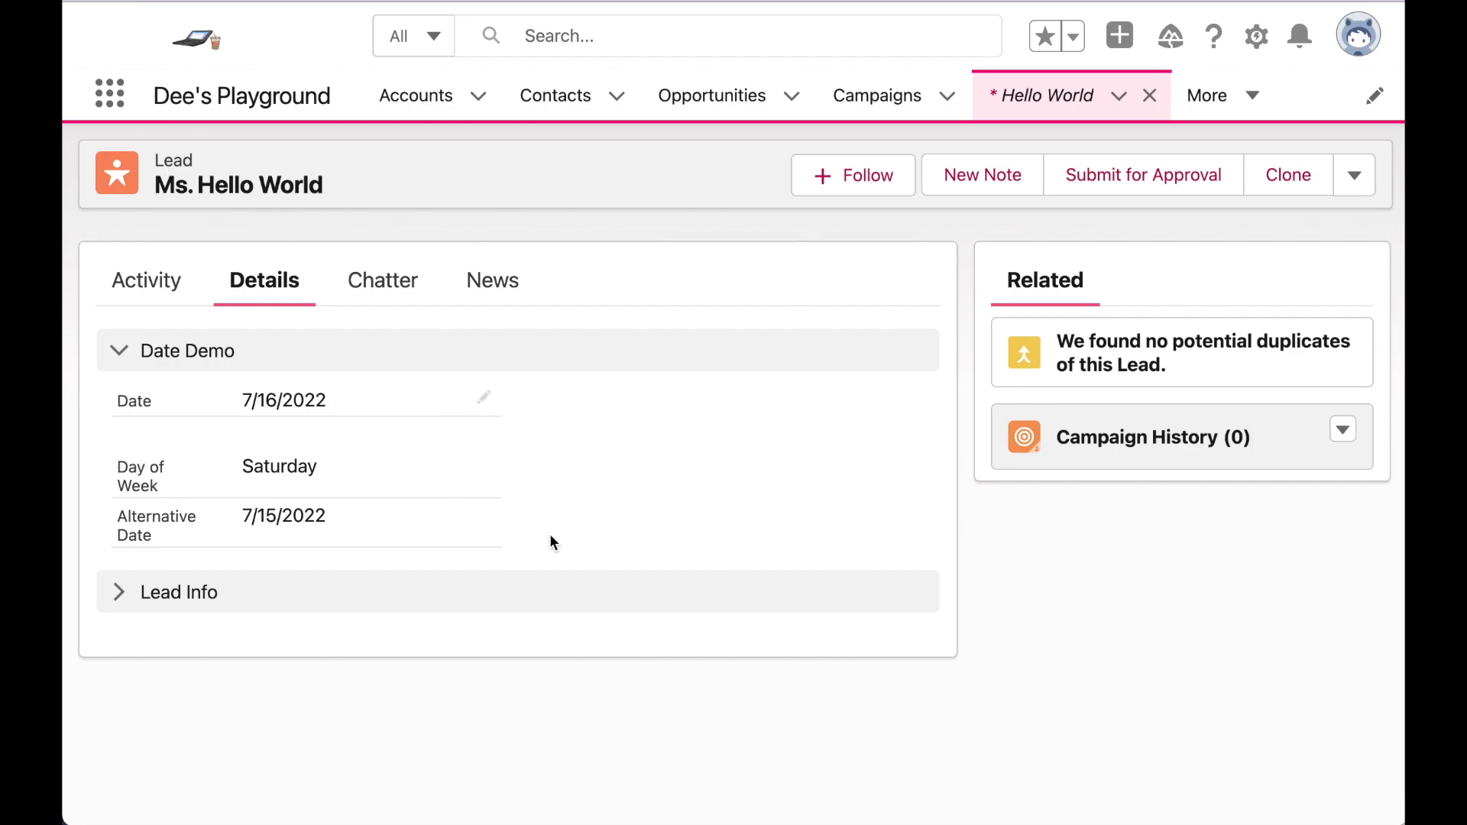
drag(153, 536, 119, 520)
- Change the lead's Date to Sunday 7/17/2022 and save, then check Alternative Date
click(120, 520)
click(481, 397)
click(396, 413)
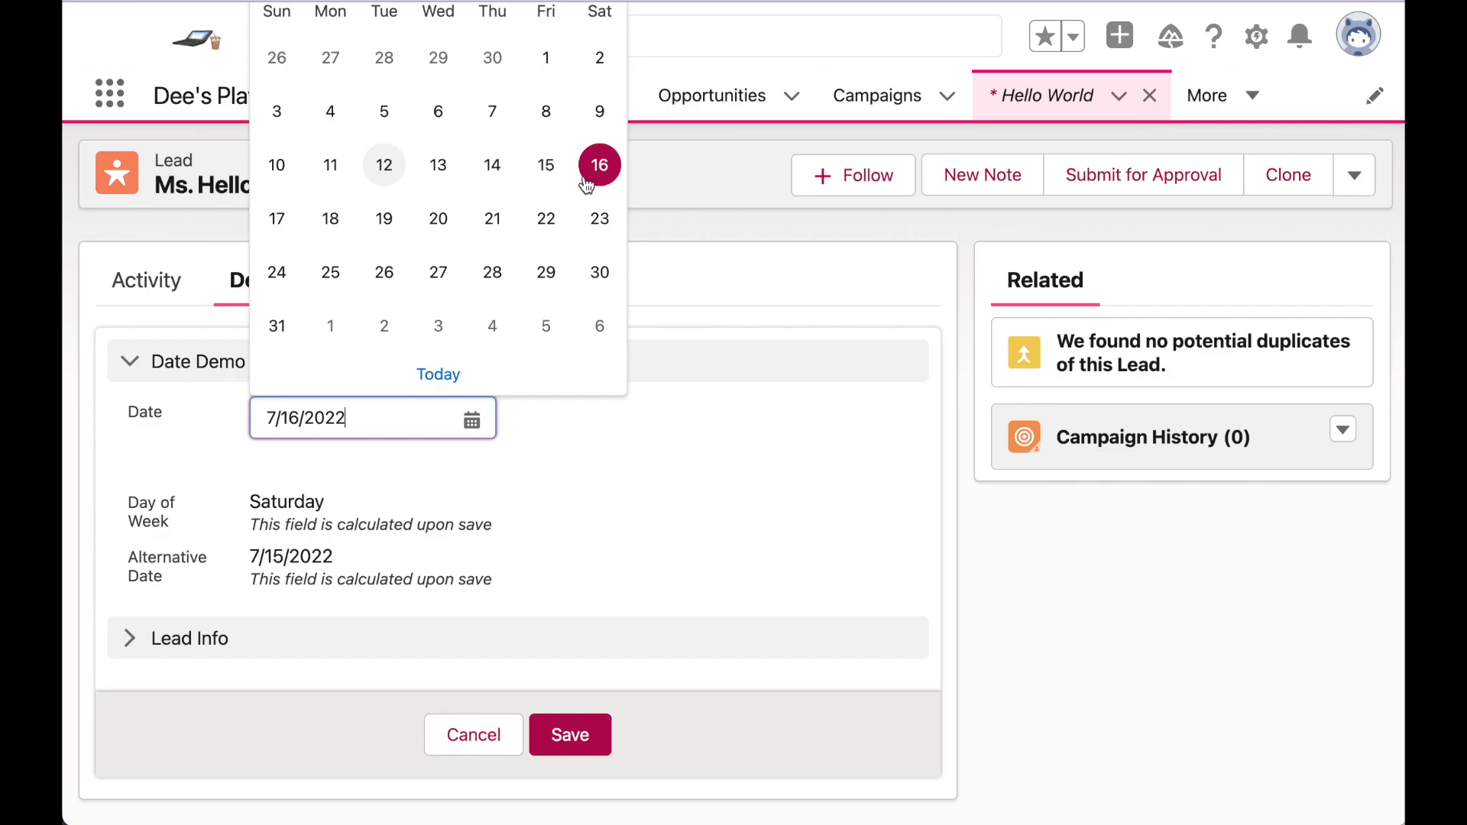
click(295, 239)
click(573, 766)
drag(316, 526, 257, 522)
click(324, 516)
- Change the Date to Monday 7/18/2022 and save, confirming Alternative Date reads 7/18/2022
click(473, 403)
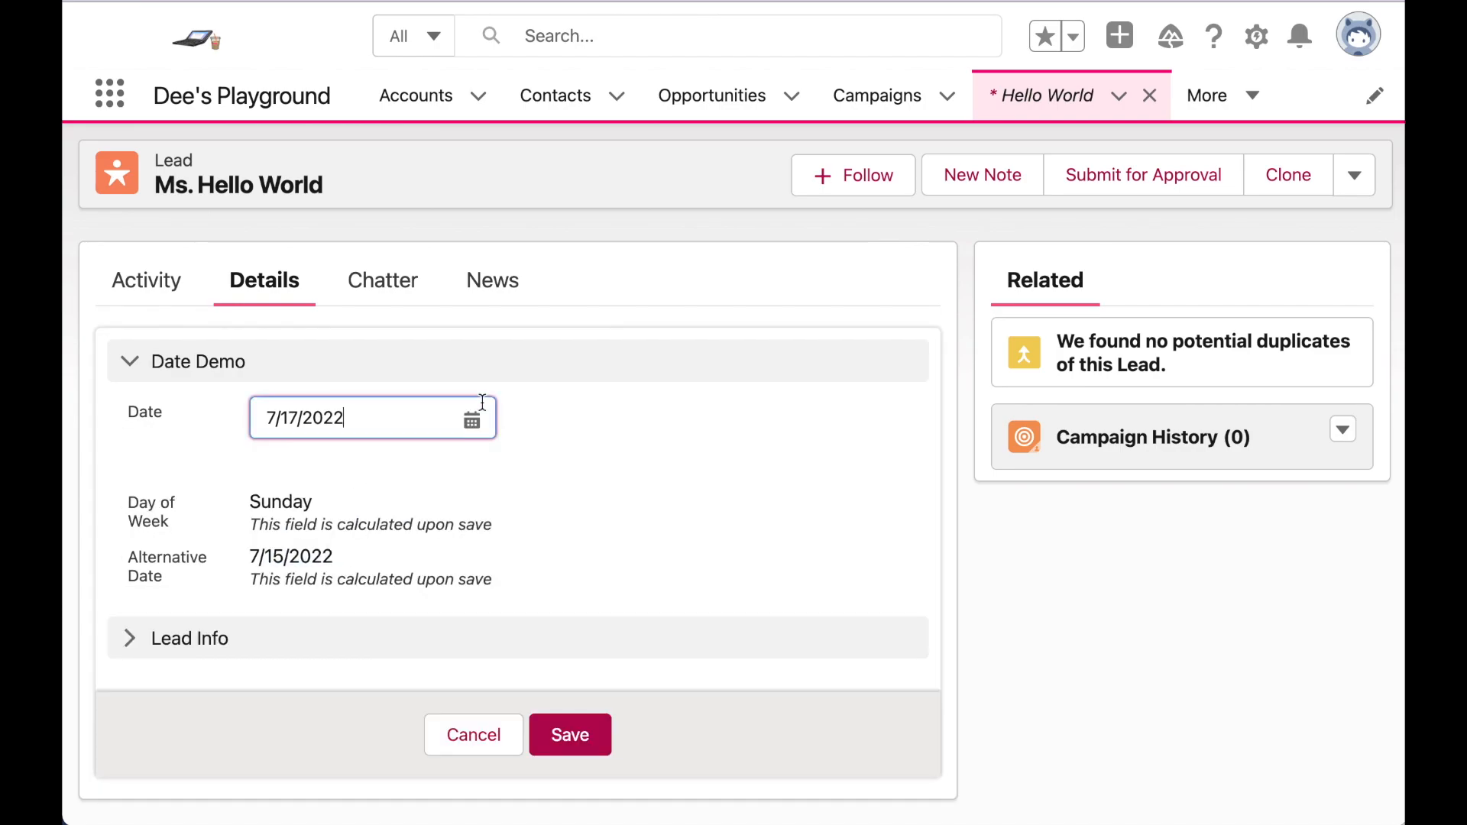
click(403, 424)
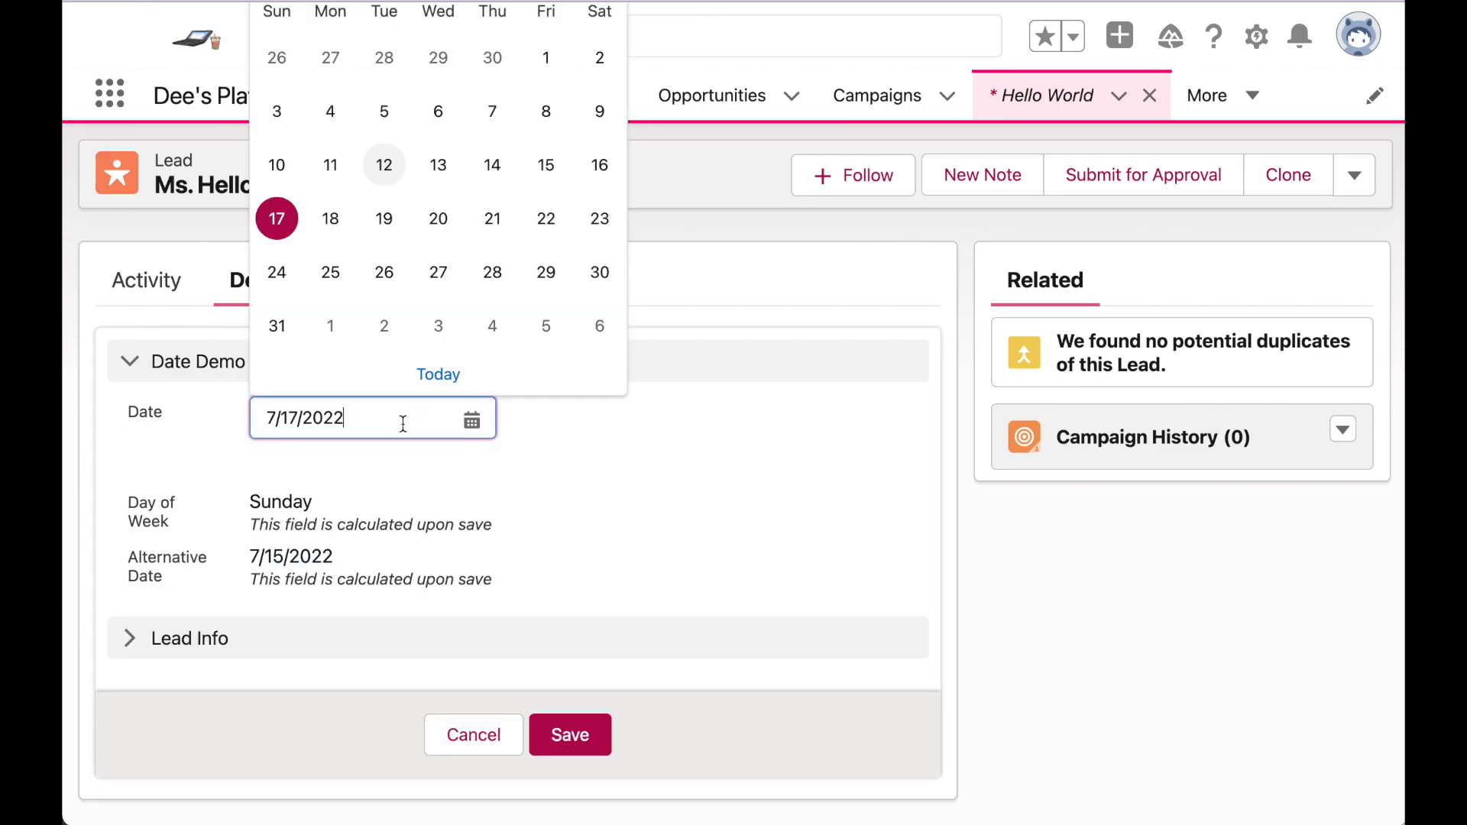
click(339, 222)
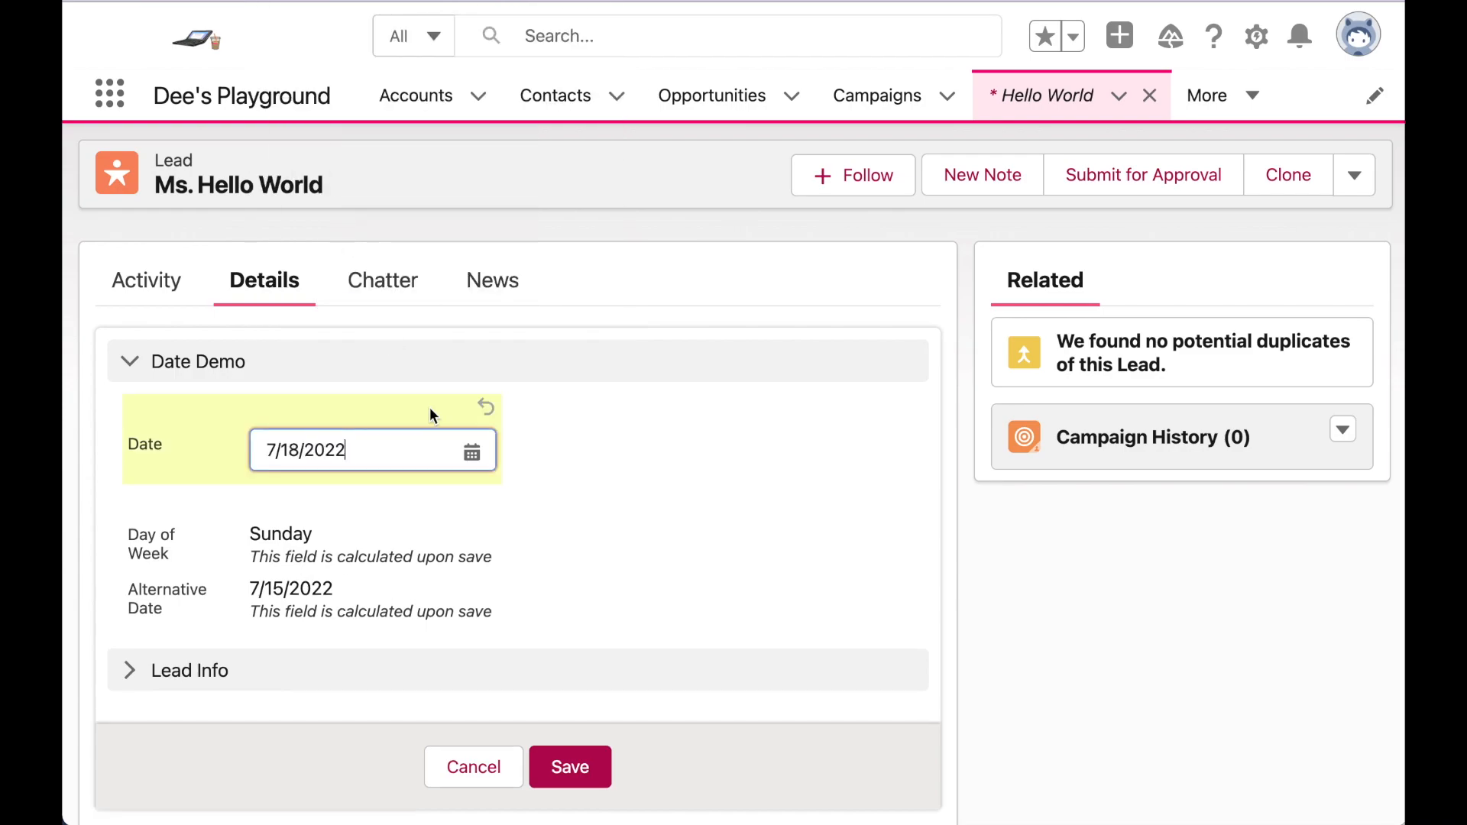
click(587, 772)
triple_click(288, 518)
click(370, 522)
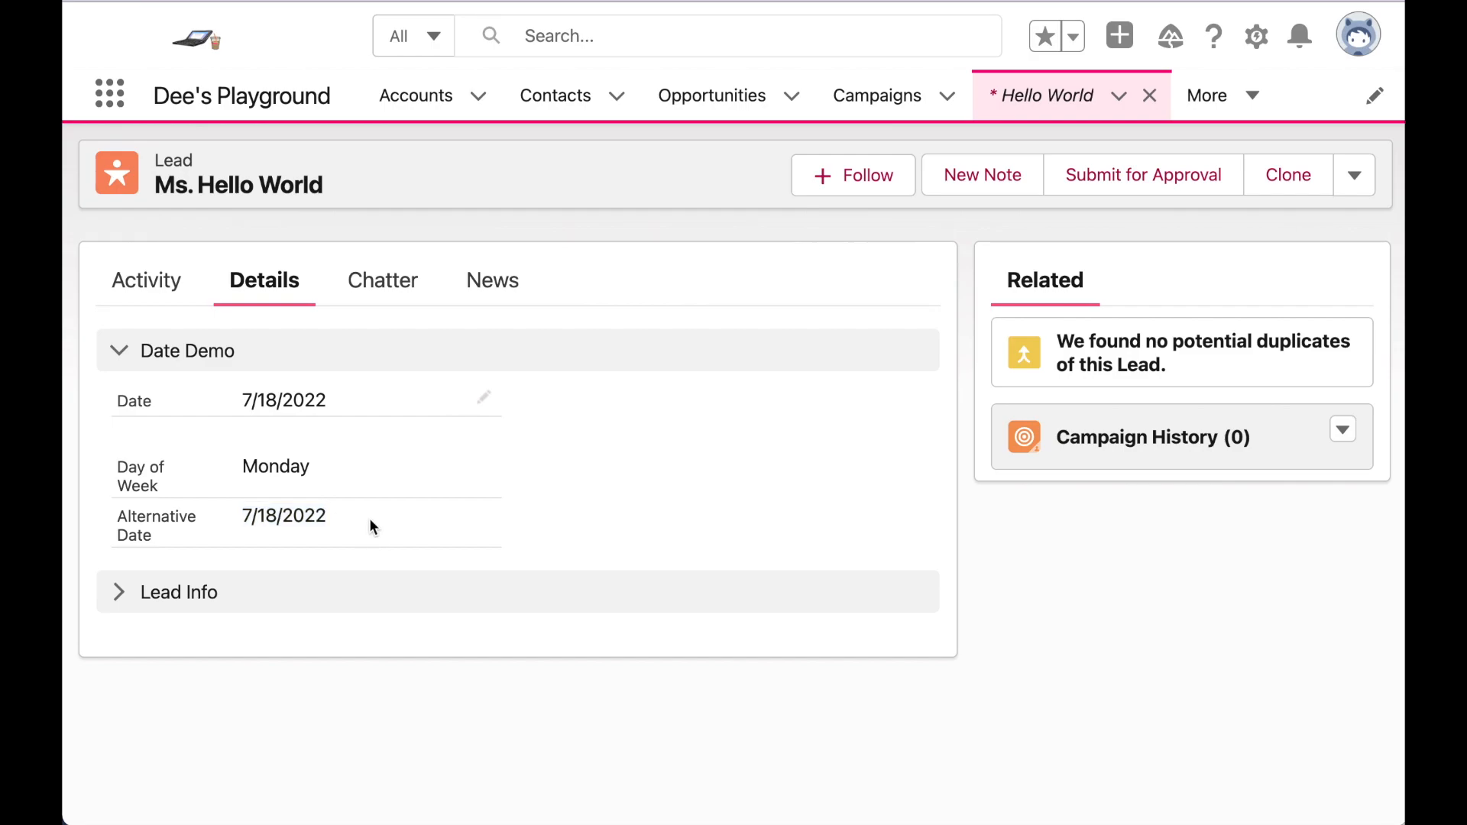